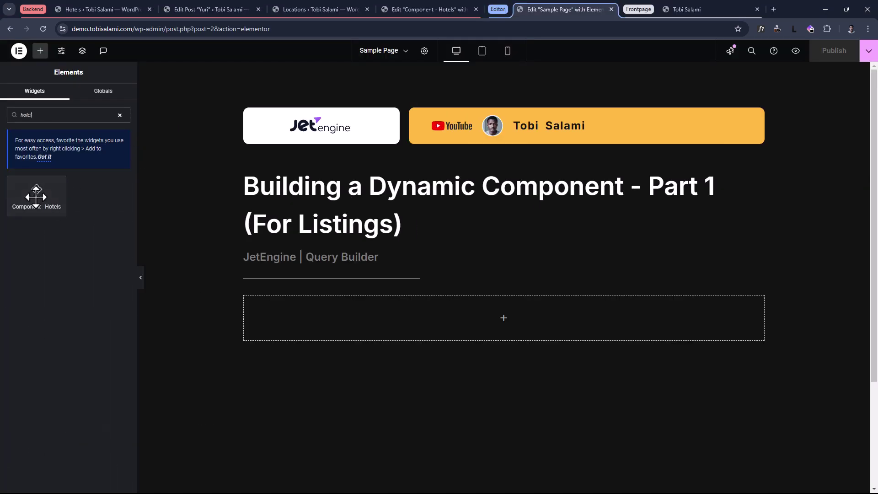
Place the Component - Hotels widget in the empty container of the Sample Page and set its width to Full Width (100%)
{"action": "left_click_drag", "start_coordinate": [33, 190], "coordinate": [390, 304]}
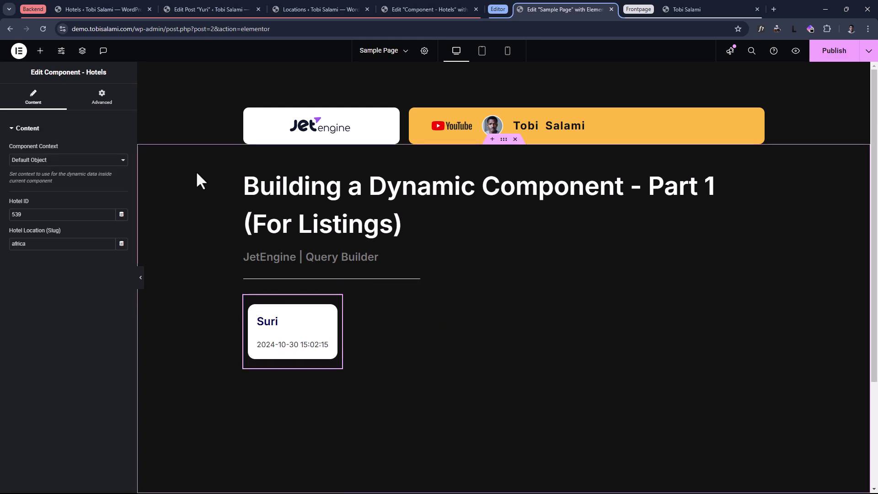
{"action": "left_click", "coordinate": [101, 97]}
{"action": "left_click", "coordinate": [85, 222]}
{"action": "left_click", "coordinate": [95, 248]}
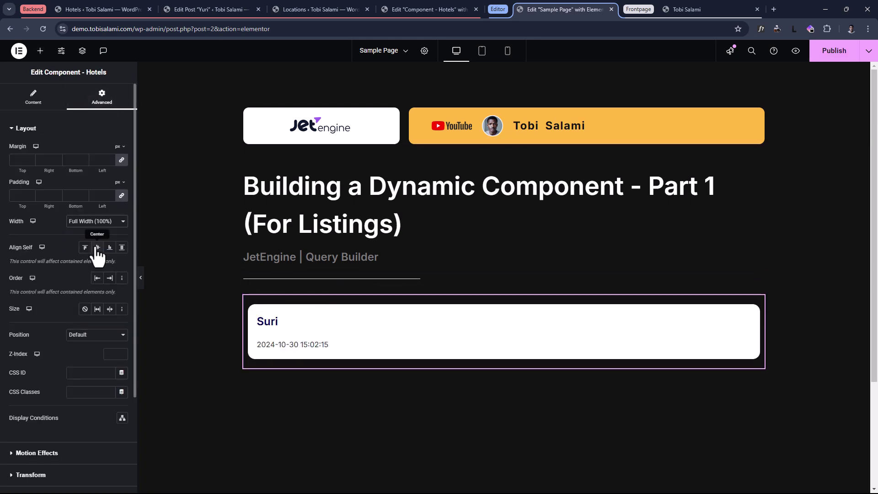
{"action": "left_click", "coordinate": [32, 109]}
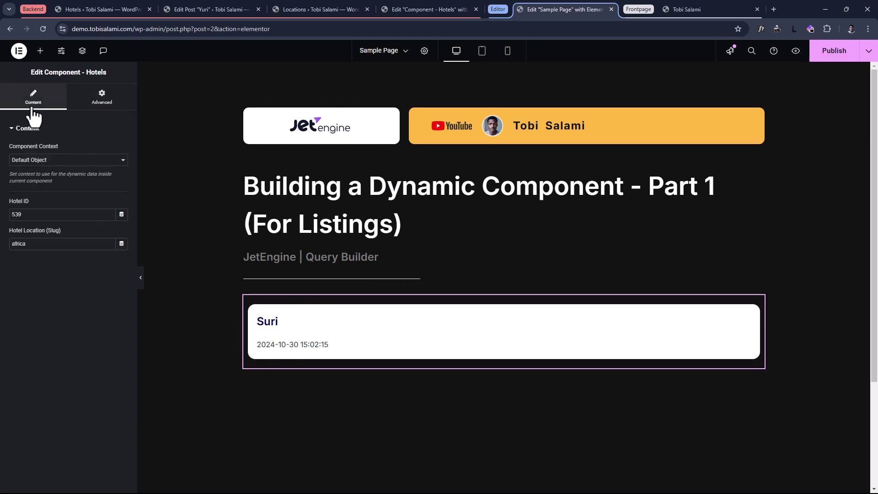
Open the Juri hotel's edit page from the Hotels list and copy its post ID from the page address
{"action": "double_click", "coordinate": [43, 243]}
{"action": "double_click", "coordinate": [41, 214]}
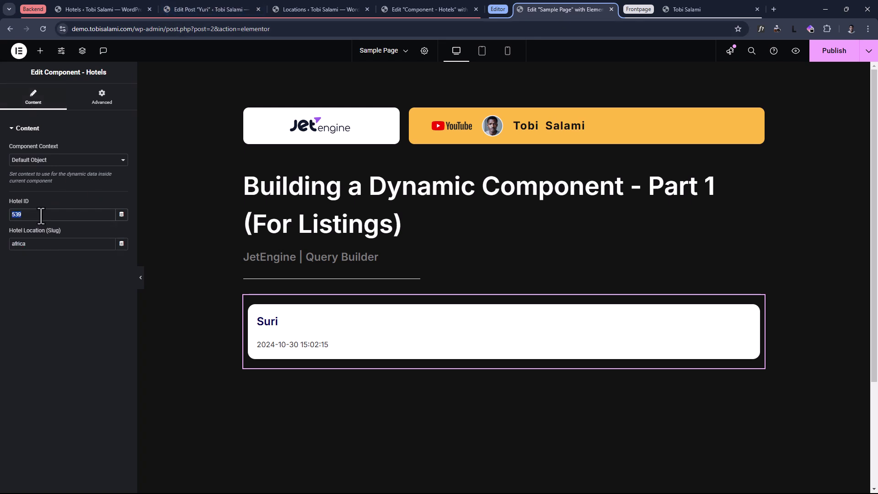
{"action": "double_click", "coordinate": [42, 244]}
{"action": "left_click", "coordinate": [226, 6]}
{"action": "left_click", "coordinate": [23, 101]}
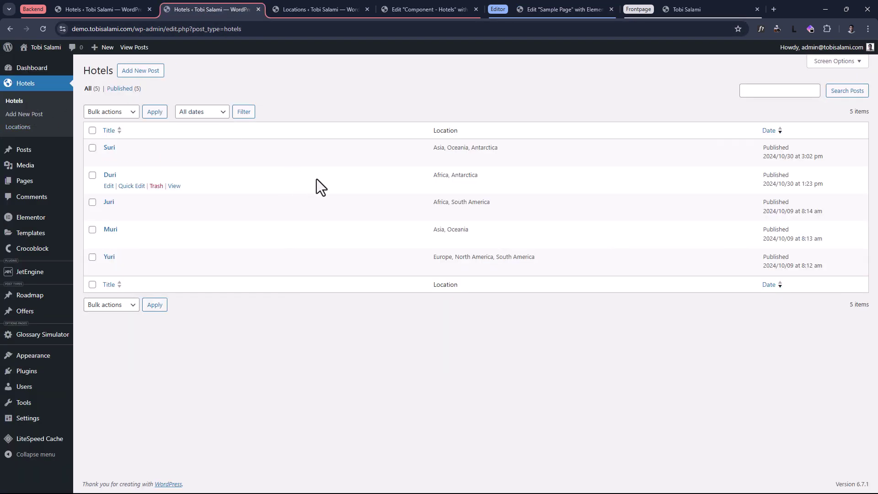
{"action": "middle_click", "coordinate": [109, 214]}
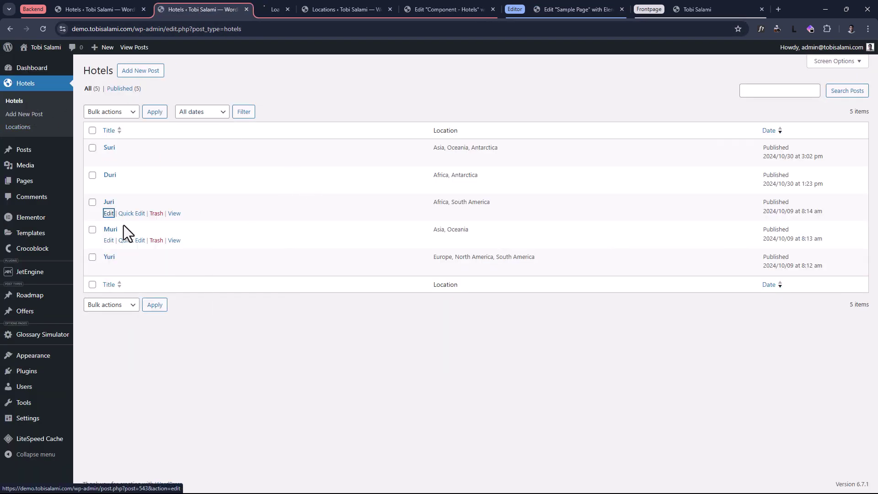
{"action": "left_click", "coordinate": [276, 6]}
{"action": "double_click", "coordinate": [216, 29]}
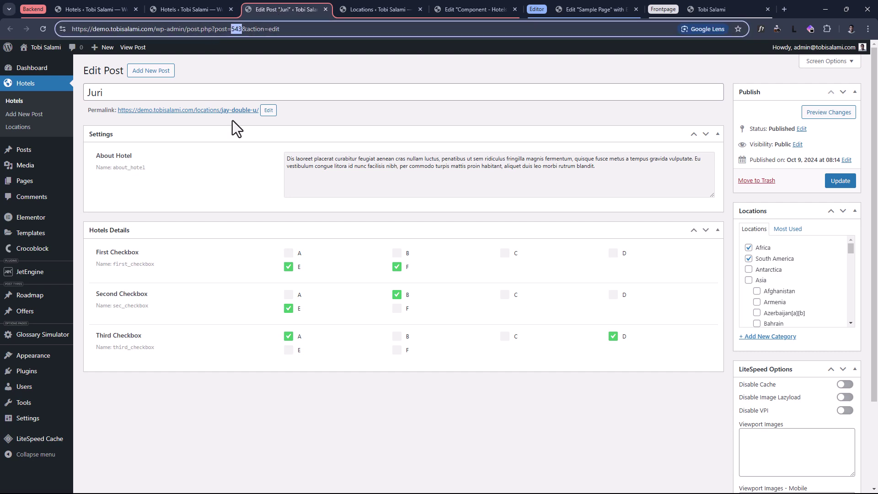
{"action": "right_click", "coordinate": [235, 36]}
{"action": "left_click", "coordinate": [271, 125]}
Close the hotel component's editor, return to the Sample Page editor and set the component's Hotel ID to 543
{"action": "key", "text": "ctrl+Tab"}
{"action": "key", "text": "ctrl+Tab"}
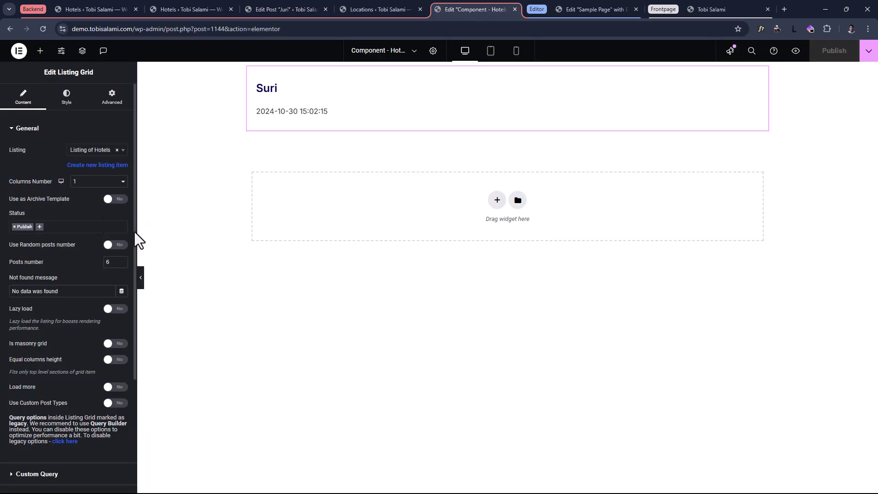
{"action": "middle_click", "coordinate": [445, 14]}
{"action": "left_click", "coordinate": [486, 6]}
{"action": "double_click", "coordinate": [16, 214]}
{"action": "key", "text": "ctrl+v"}
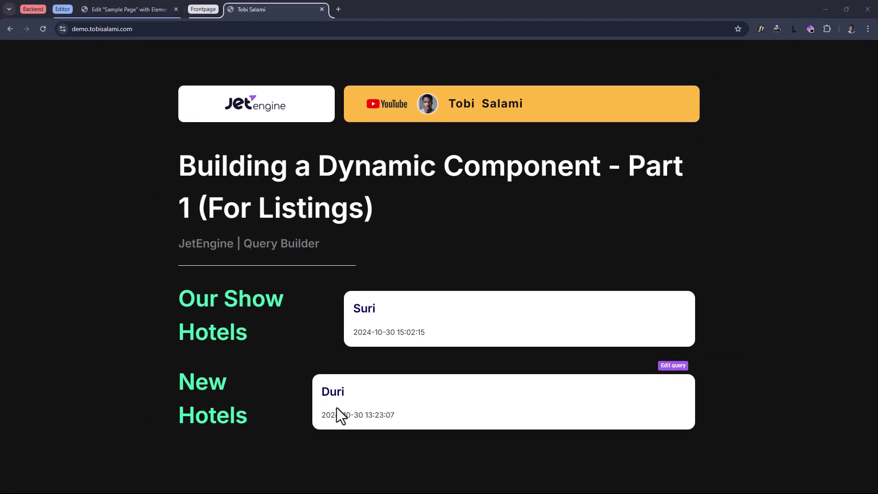
Inspect the Hotel ID and Hotel Location (Slug) settings of both hotel components on the Sample Page
{"action": "left_click", "coordinate": [130, 6]}
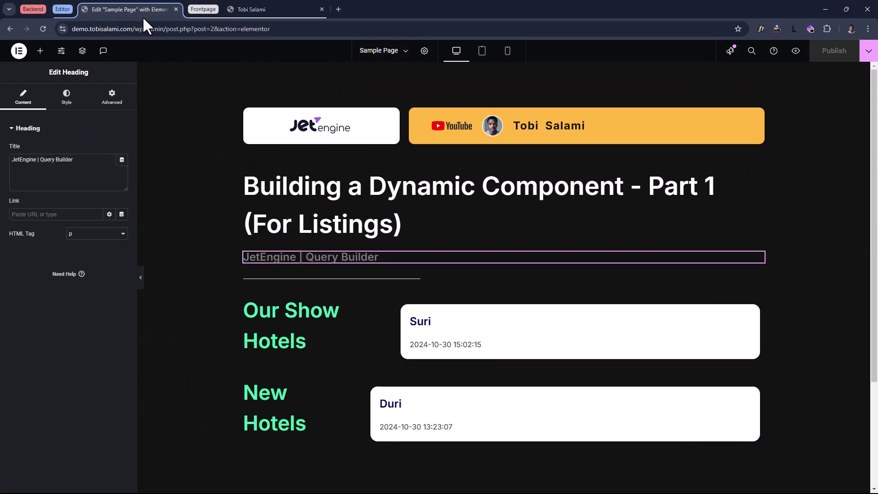
{"action": "left_click", "coordinate": [759, 302]}
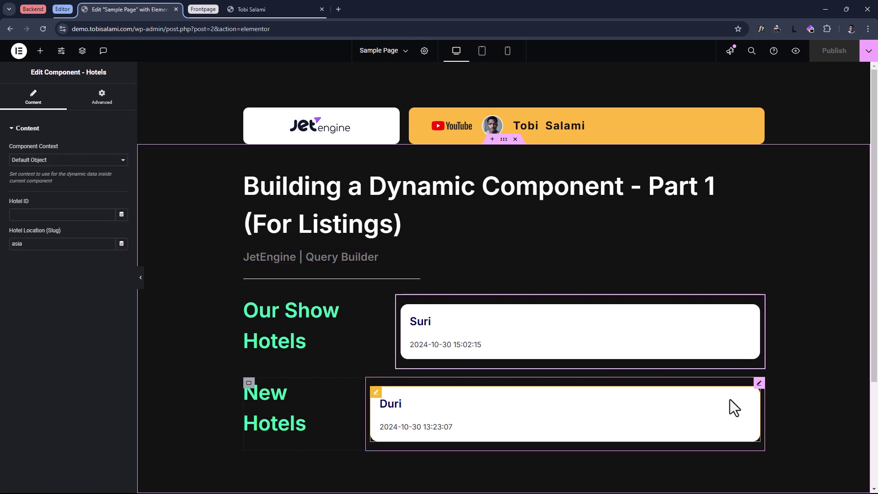
{"action": "left_click", "coordinate": [759, 383]}
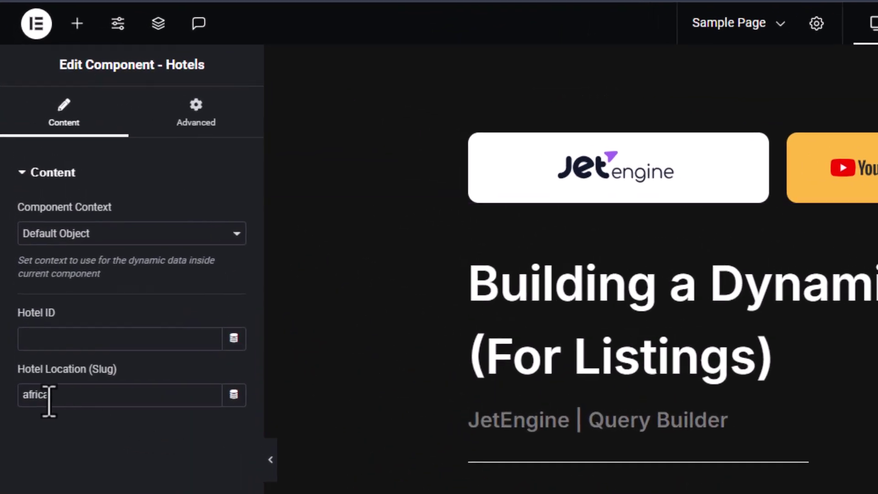
{"action": "left_click", "coordinate": [48, 246]}
{"action": "left_click_drag", "start_coordinate": [91, 400], "coordinate": [15, 388]}
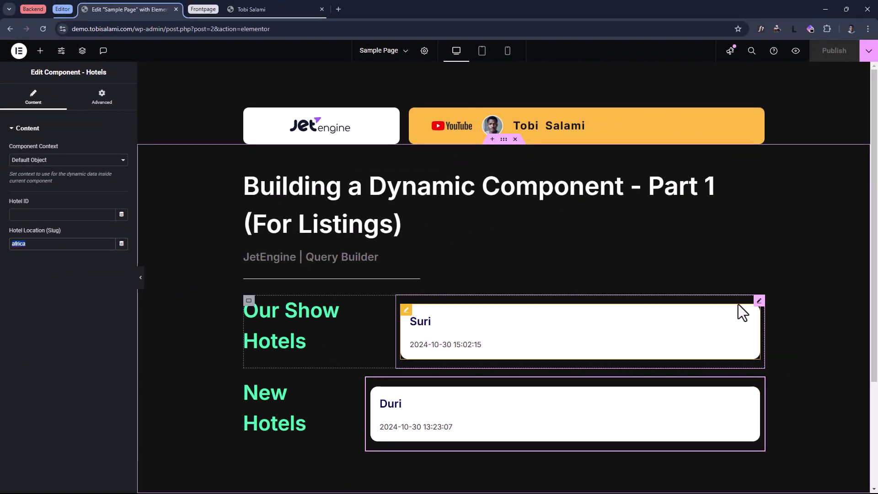
{"action": "type", "text": "asia"}
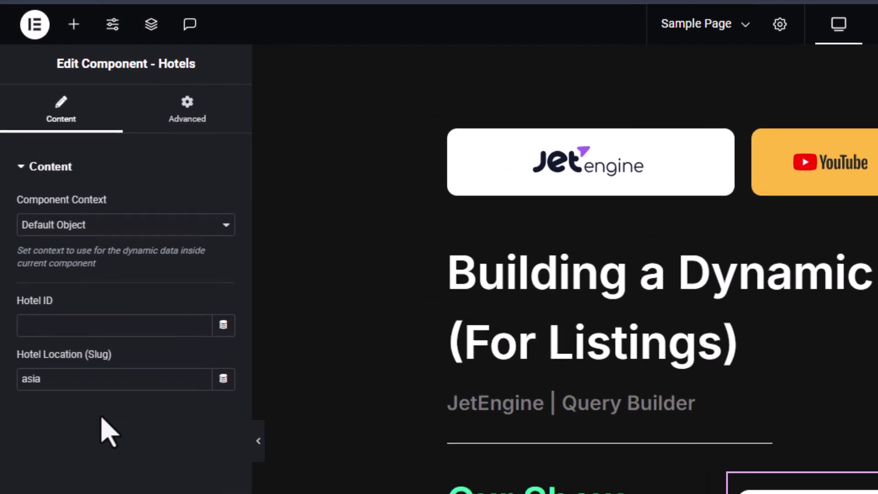
{"action": "left_click_drag", "start_coordinate": [82, 379], "coordinate": [4, 392]}
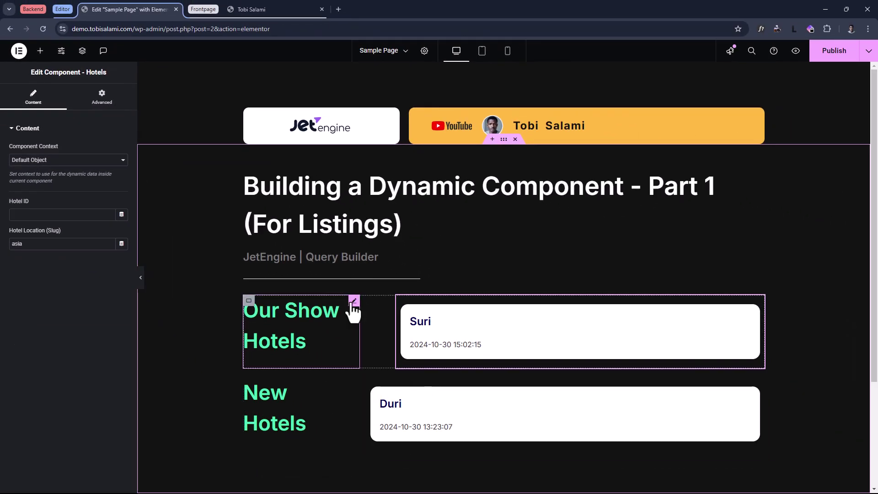
Change the "Our Show Hotels" heading to "Europe Hotels"
{"action": "left_click", "coordinate": [353, 302]}
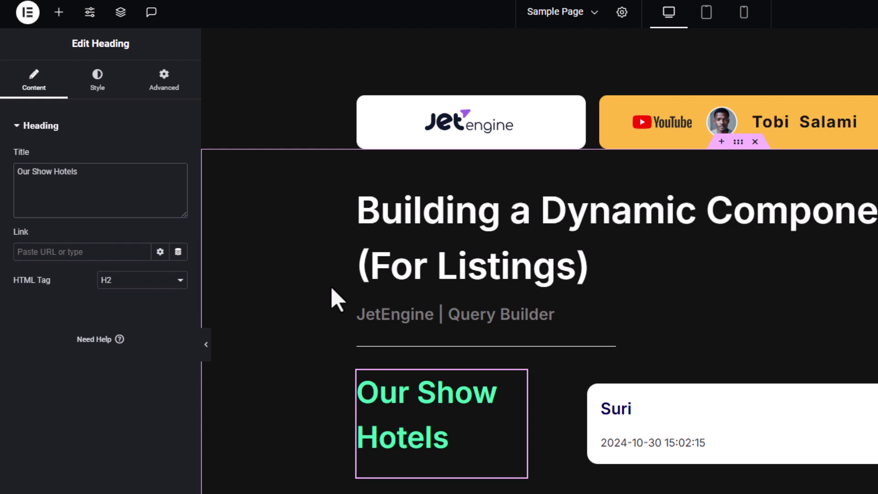
{"action": "key", "text": "ctrl+shift+Left"}
{"action": "key", "text": "ctrl+shift+Left"}
{"action": "type", "text": "Europe"}
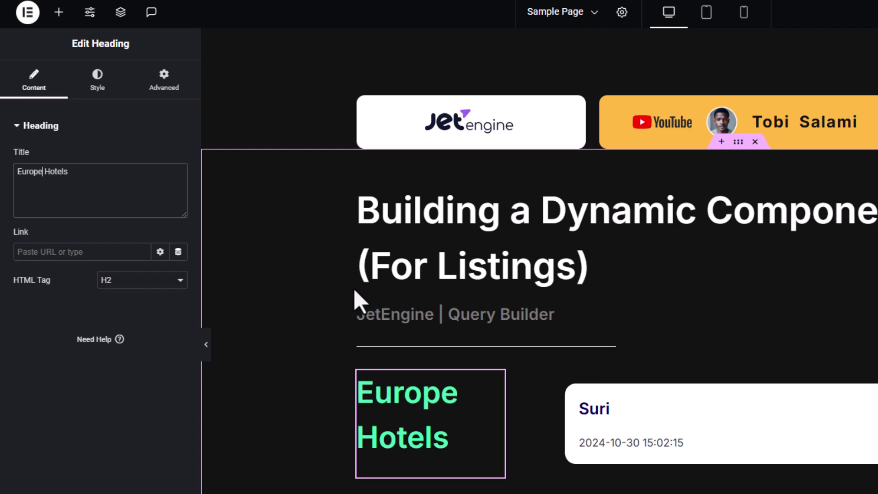
Set the Hotel Location (Slug) of the component beside the "Europe Hotels" heading to Europe
{"action": "left_click", "coordinate": [802, 442]}
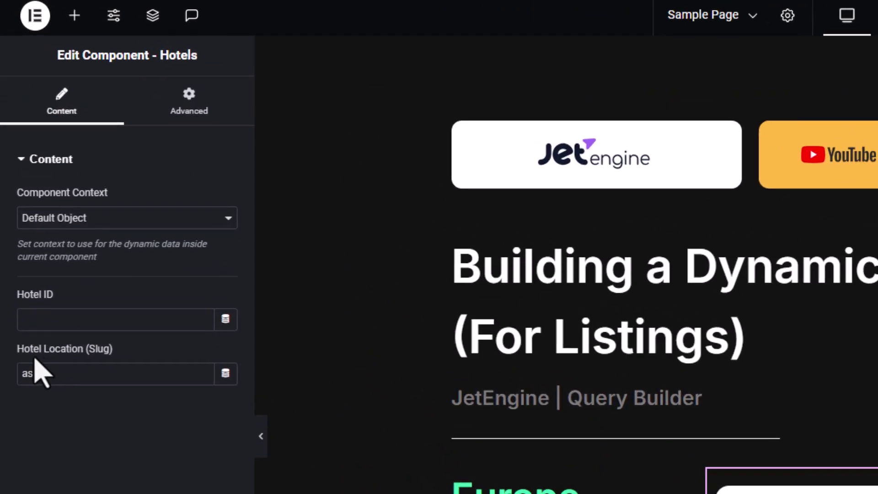
{"action": "left_click_drag", "start_coordinate": [80, 406], "coordinate": [23, 413]}
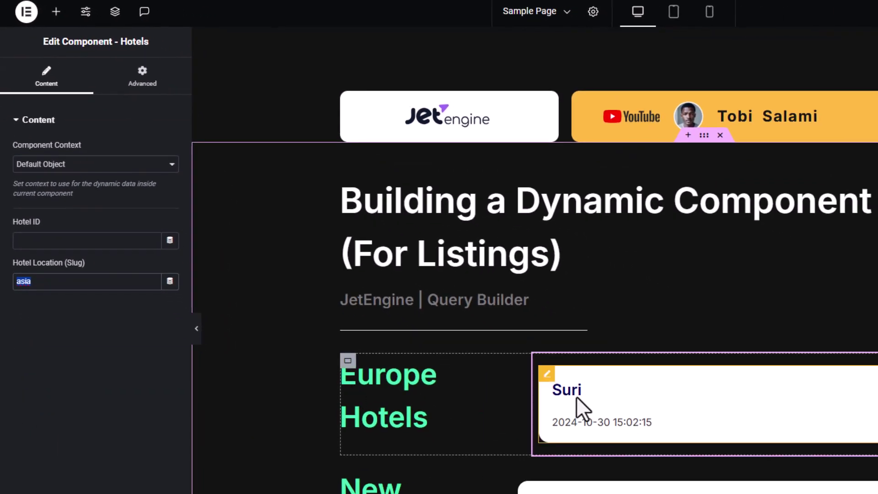
{"action": "type", "text": "Europe"}
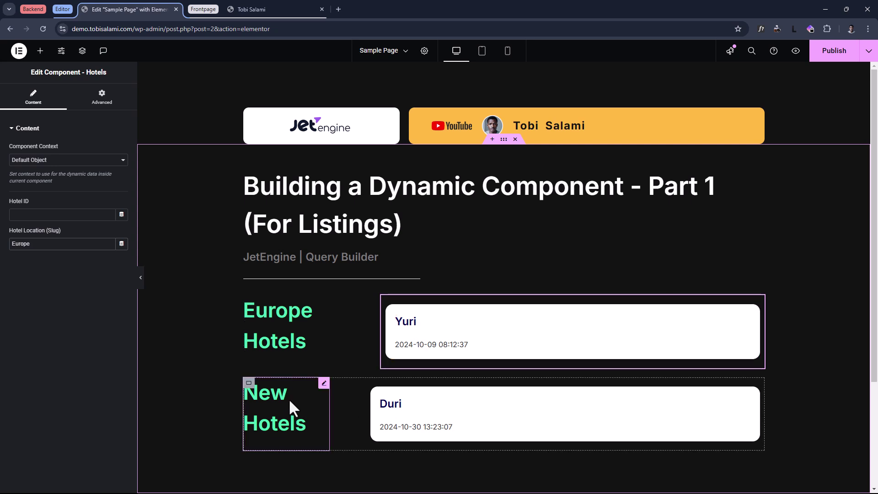
Set the Hotel Location (Slug) of the component beside the "New Hotels" heading to asia
{"action": "left_click", "coordinate": [759, 384]}
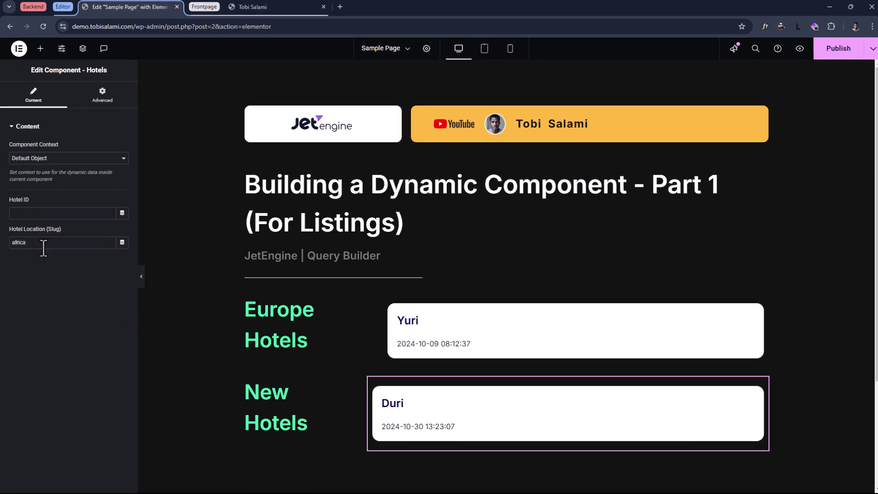
{"action": "double_click", "coordinate": [43, 246]}
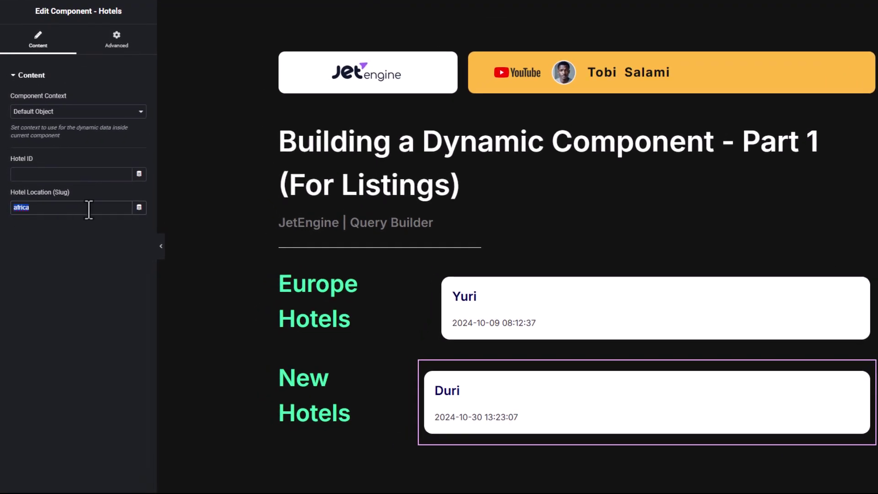
{"action": "type", "text": "asia"}
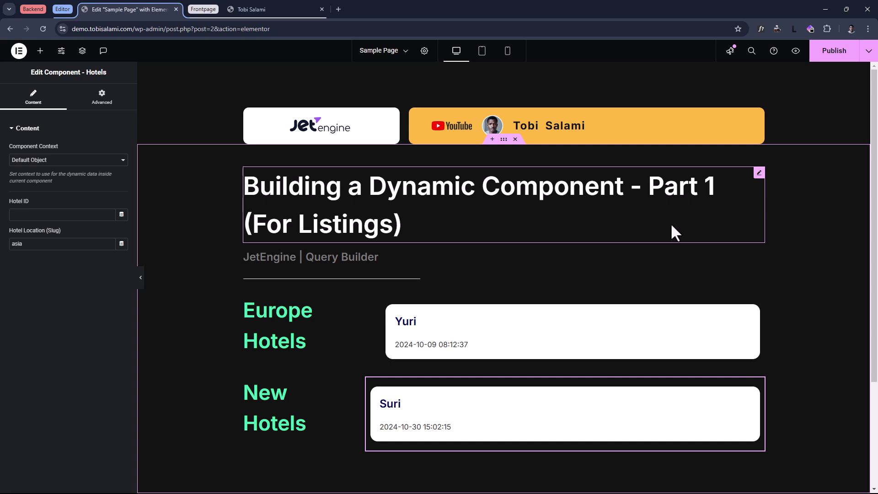
Publish the Sample Page and reload the front page to check both hotel components
{"action": "left_click", "coordinate": [835, 53]}
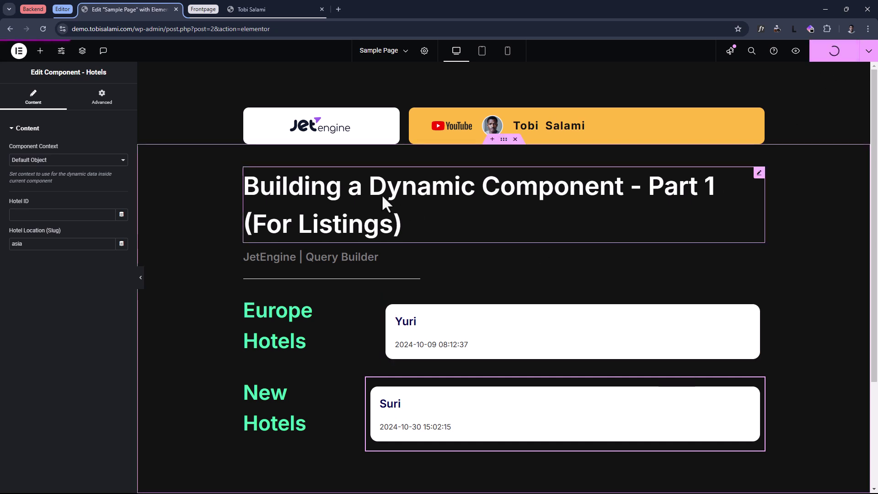
{"action": "left_click", "coordinate": [247, 7]}
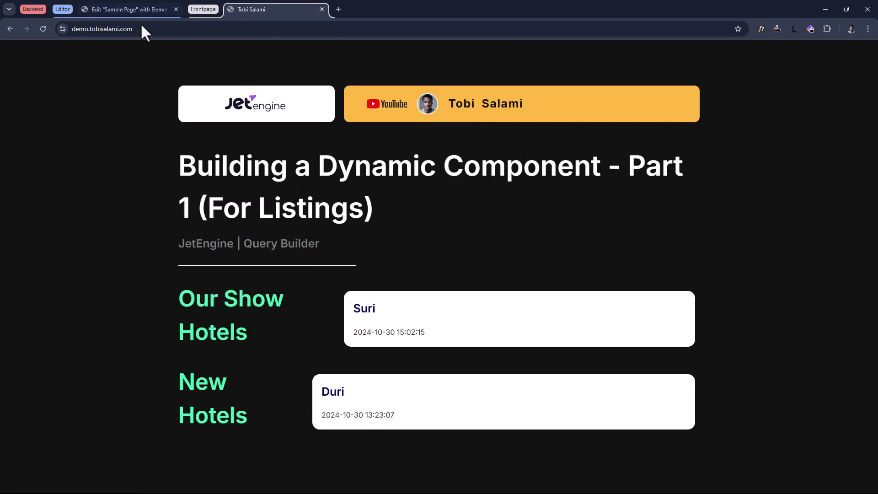
{"action": "left_click", "coordinate": [45, 31]}
{"action": "left_click_drag", "start_coordinate": [180, 299], "coordinate": [324, 341]}
{"action": "left_click", "coordinate": [324, 340]}
{"action": "mouse_move", "coordinate": [341, 317]}
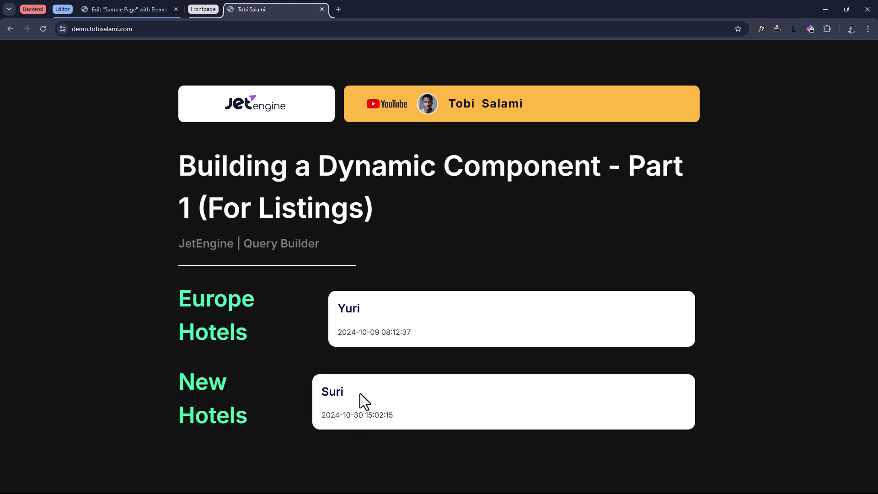
{"action": "mouse_move", "coordinate": [337, 388]}
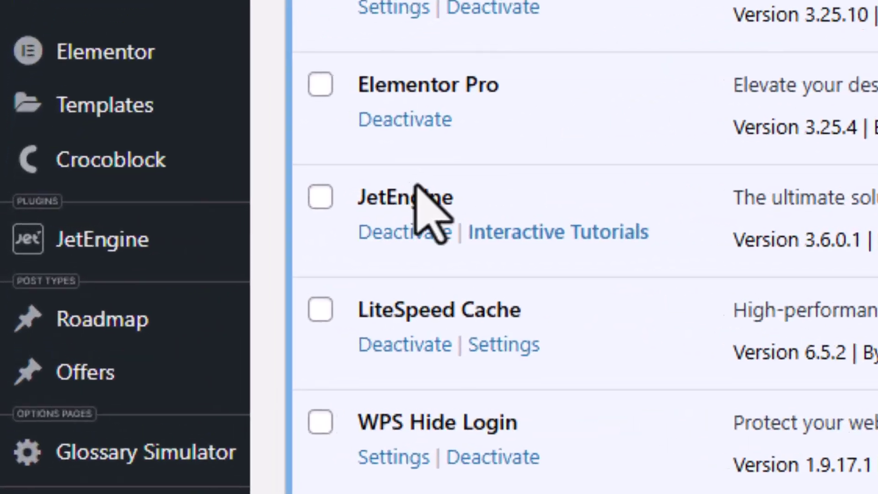
Point out JetEngine in the list of active plugins and close the Plugins page
{"action": "double_click", "coordinate": [408, 196]}
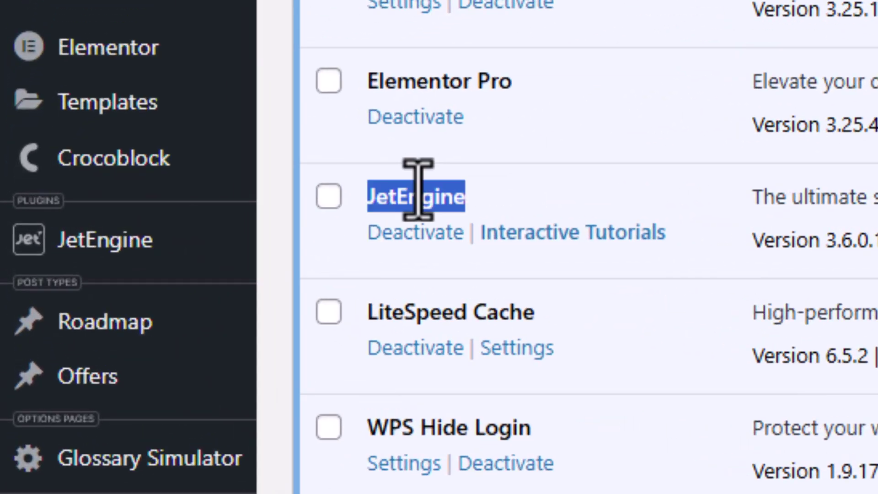
{"action": "left_click", "coordinate": [606, 166]}
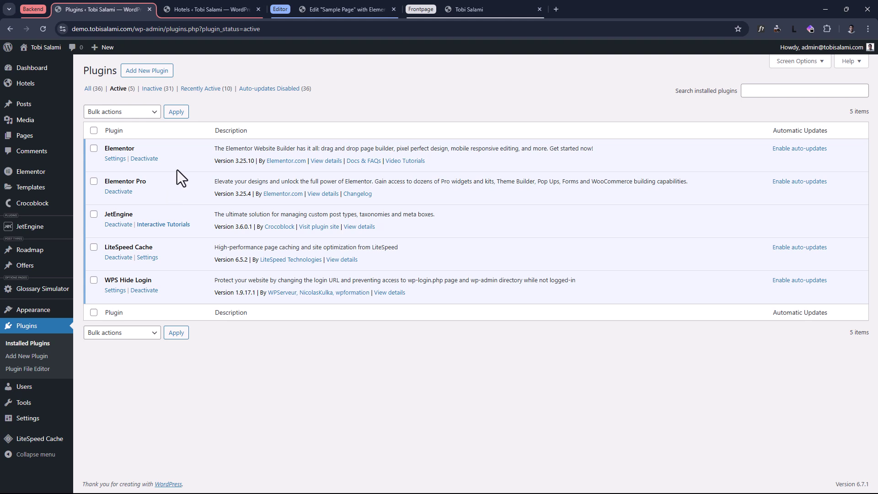
{"action": "key", "text": "ctrl+w"}
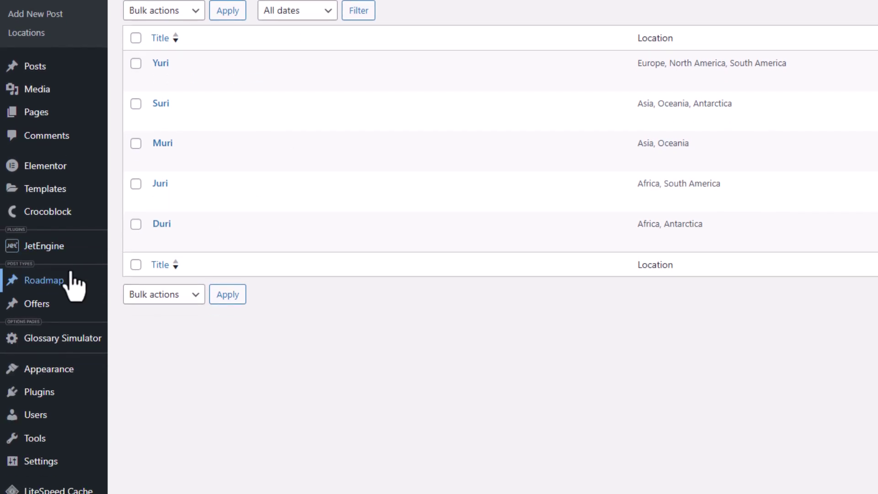
Open JetEngine's Query Builder in a new browser tab and switch to it
{"action": "mouse_move", "coordinate": [55, 411]}
{"action": "right_click", "coordinate": [152, 381]}
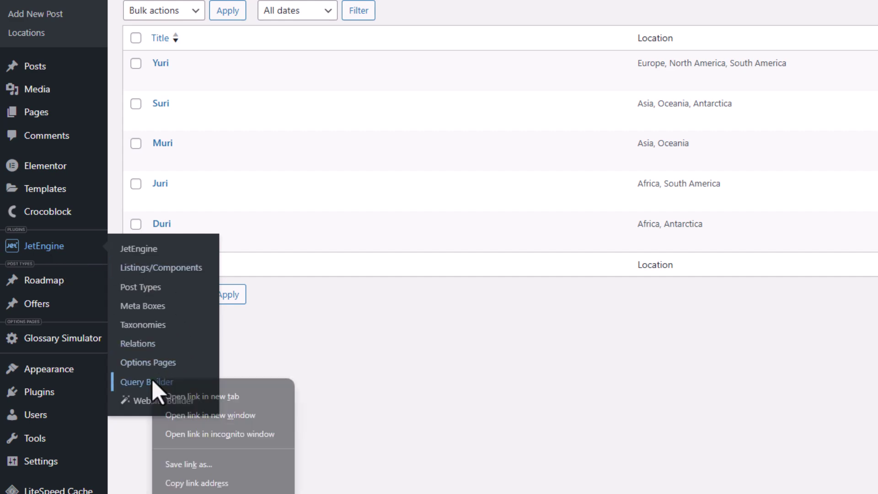
{"action": "left_click", "coordinate": [183, 394]}
{"action": "left_click", "coordinate": [206, 9]}
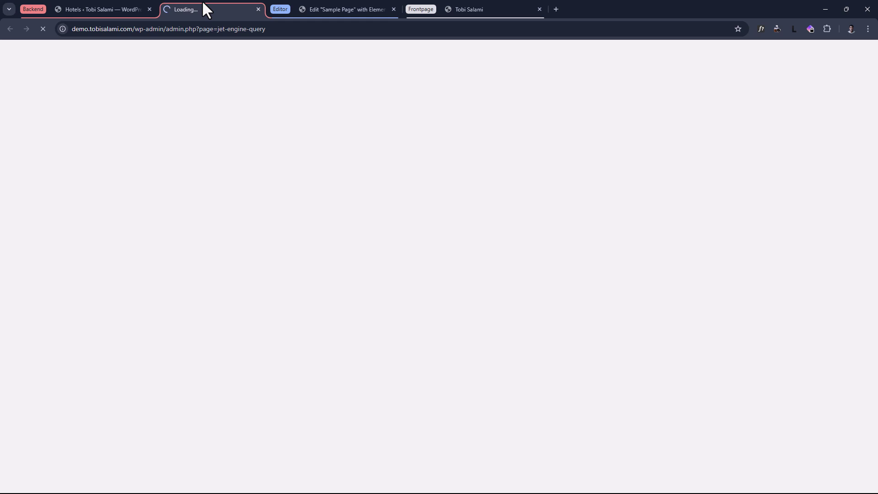
Start a new query and name it "Query of Hotels on the Site"
{"action": "left_click", "coordinate": [156, 74]}
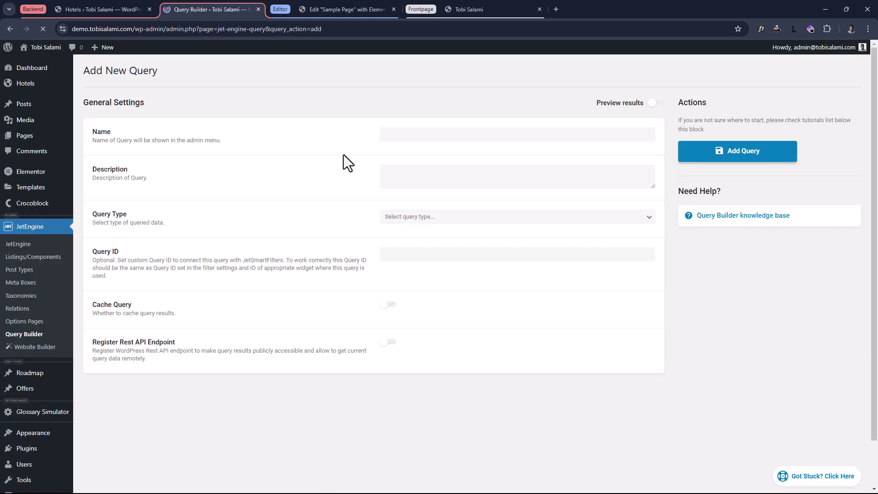
{"action": "left_click", "coordinate": [397, 135]}
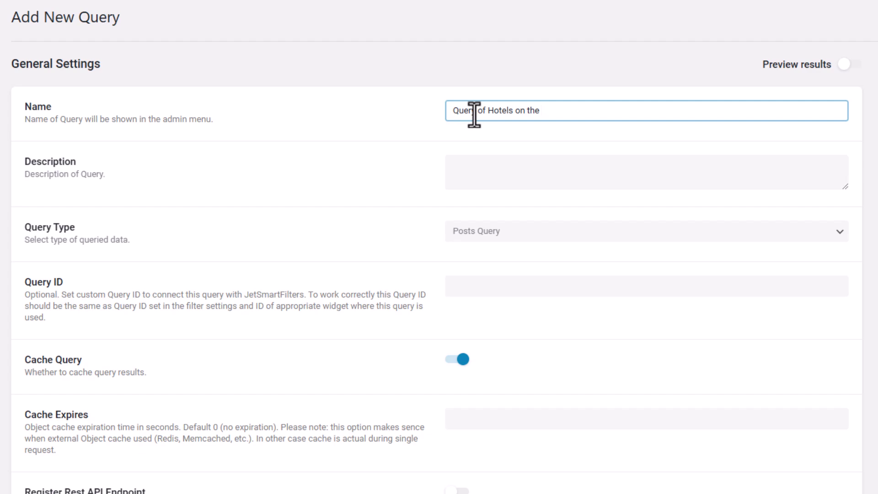
{"action": "left_click", "coordinate": [418, 149]}
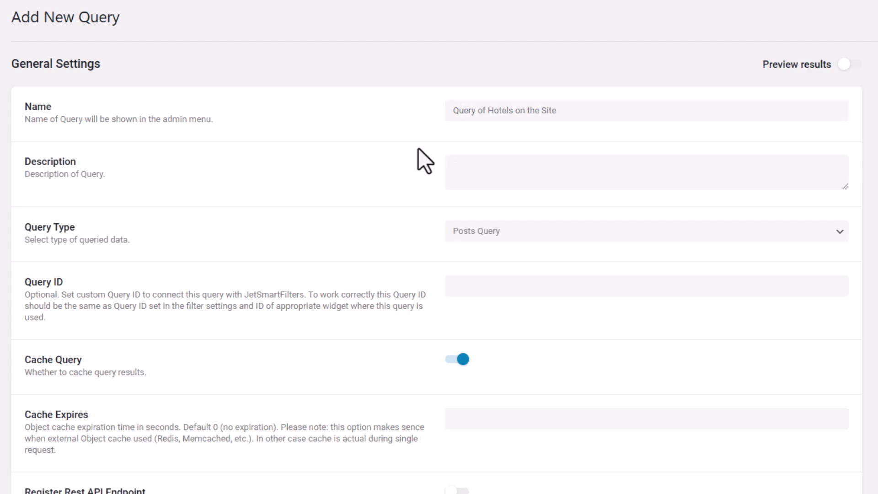
Restrict the posts query to the Hotels post type with Published status and set it to 1 post per page
{"action": "scroll", "coordinate": [480, 220], "scroll_direction": "down", "scroll_amount": 10}
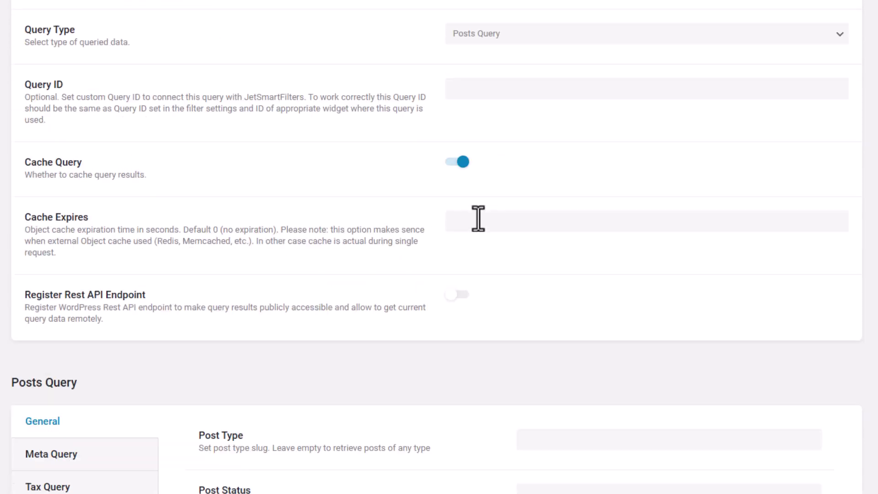
{"action": "left_click", "coordinate": [623, 196]}
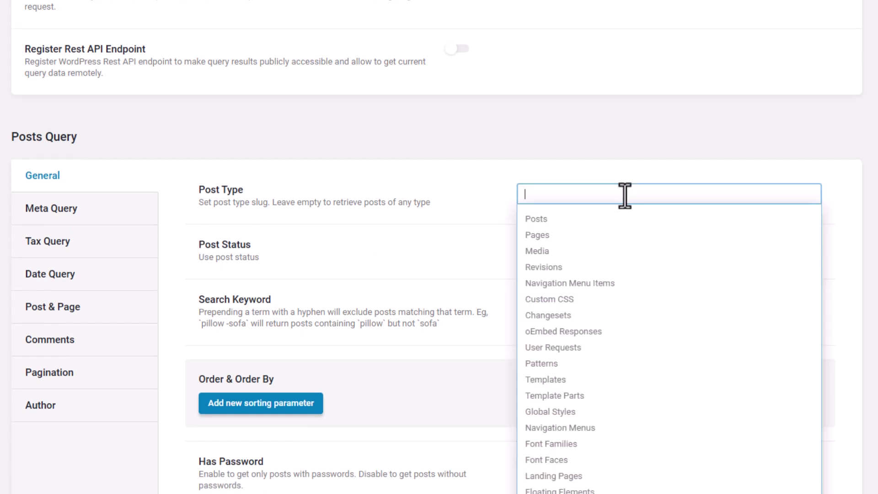
{"action": "type", "text": "hotel"}
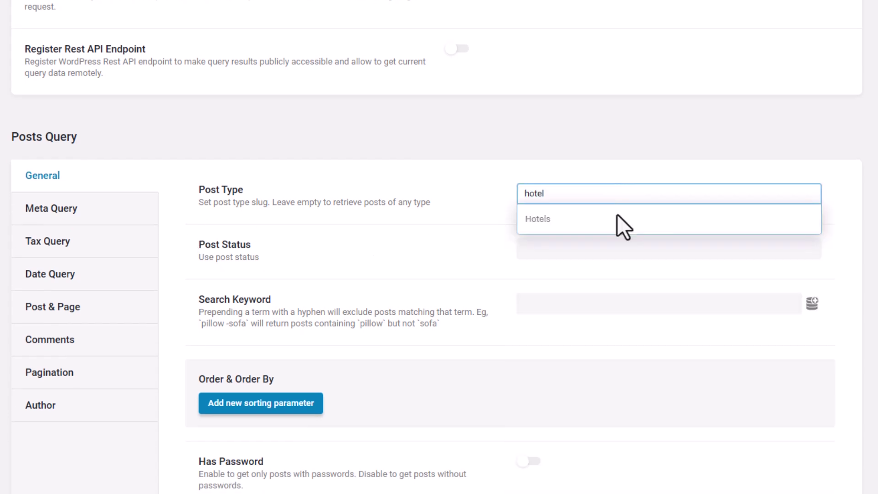
{"action": "left_click", "coordinate": [610, 219]}
{"action": "left_click", "coordinate": [552, 285]}
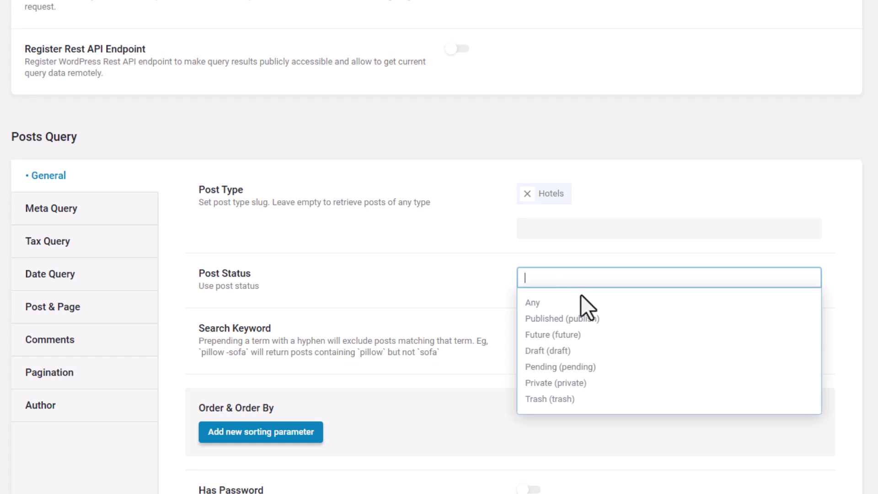
{"action": "left_click", "coordinate": [568, 318]}
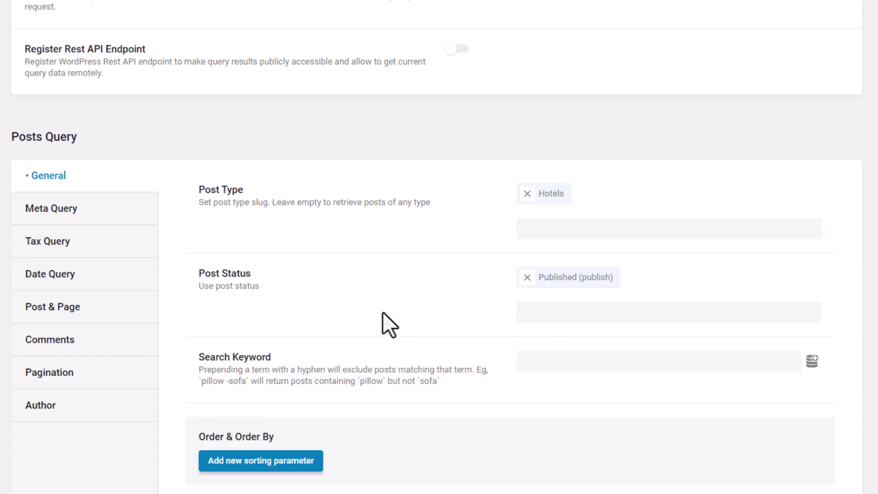
{"action": "left_click", "coordinate": [65, 381]}
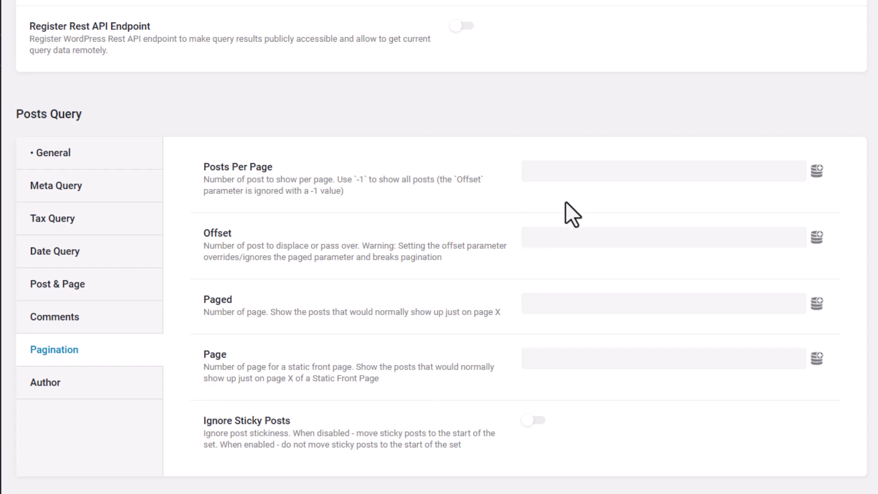
{"action": "left_click", "coordinate": [569, 172]}
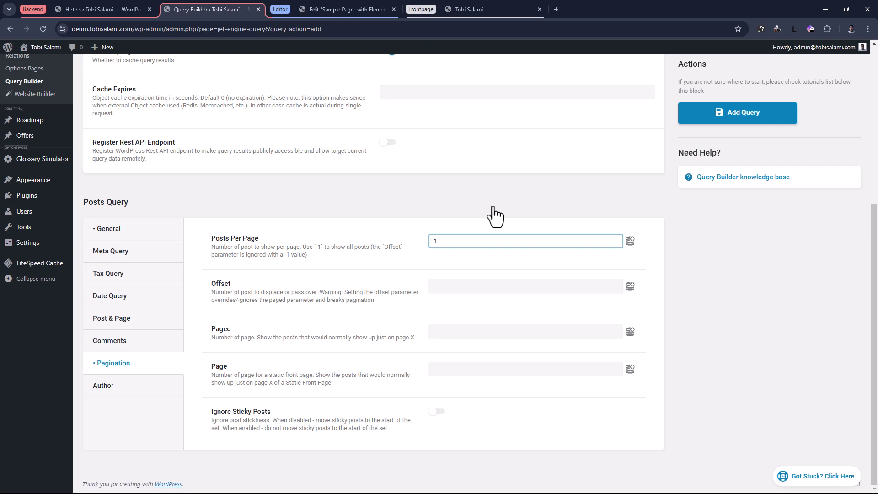
Turn on the query's results preview, examine the returned hotel data, and add the query
{"action": "scroll", "coordinate": [494, 214], "scroll_direction": "up", "scroll_amount": 6}
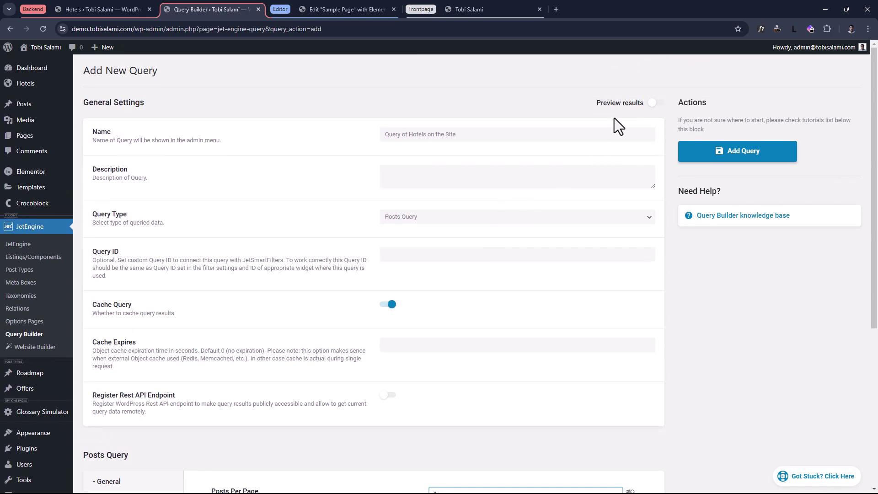
{"action": "left_click", "coordinate": [657, 103]}
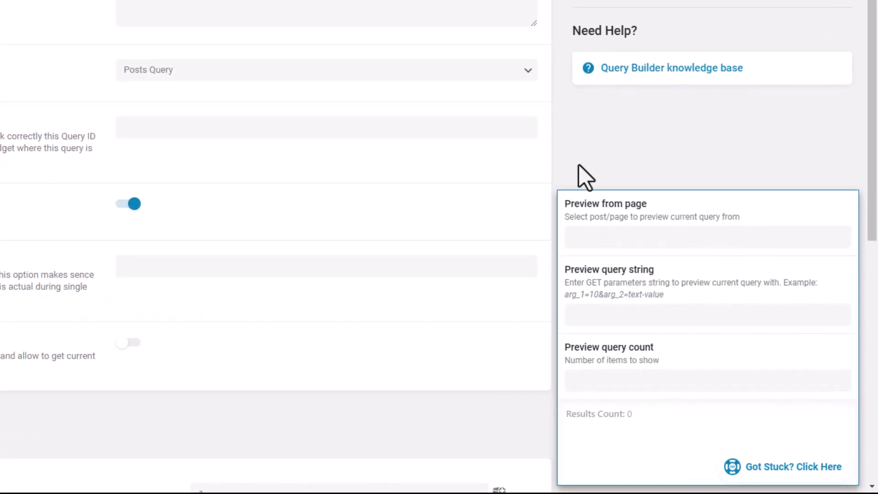
{"action": "scroll", "coordinate": [616, 189], "scroll_direction": "down", "scroll_amount": 3}
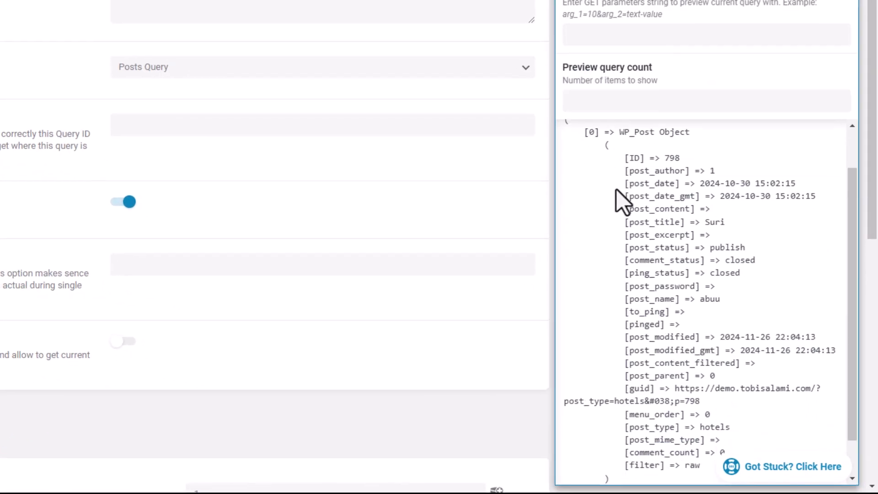
{"action": "scroll", "coordinate": [615, 242], "scroll_direction": "up", "scroll_amount": 3}
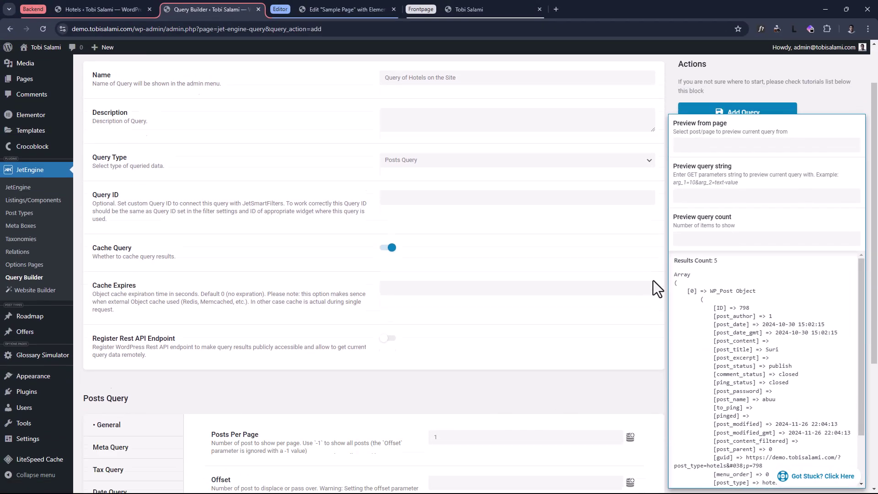
{"action": "scroll", "coordinate": [644, 256], "scroll_direction": "down", "scroll_amount": 1}
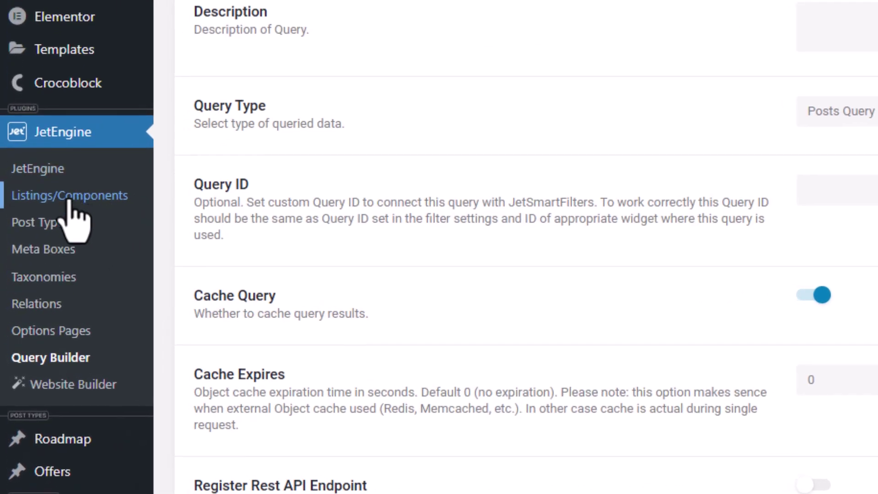
Open JetEngine's Listings/Components page in a new browser tab and switch to it
{"action": "right_click", "coordinate": [33, 258]}
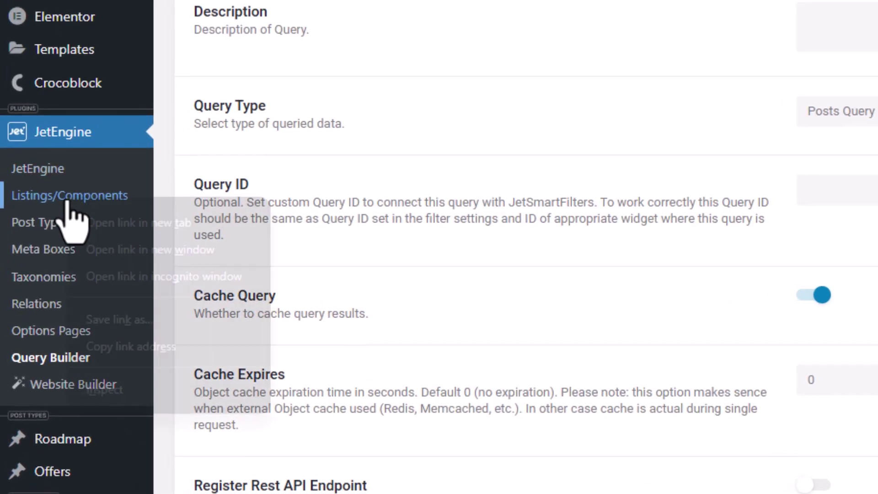
{"action": "left_click", "coordinate": [137, 223]}
{"action": "left_click", "coordinate": [293, 4]}
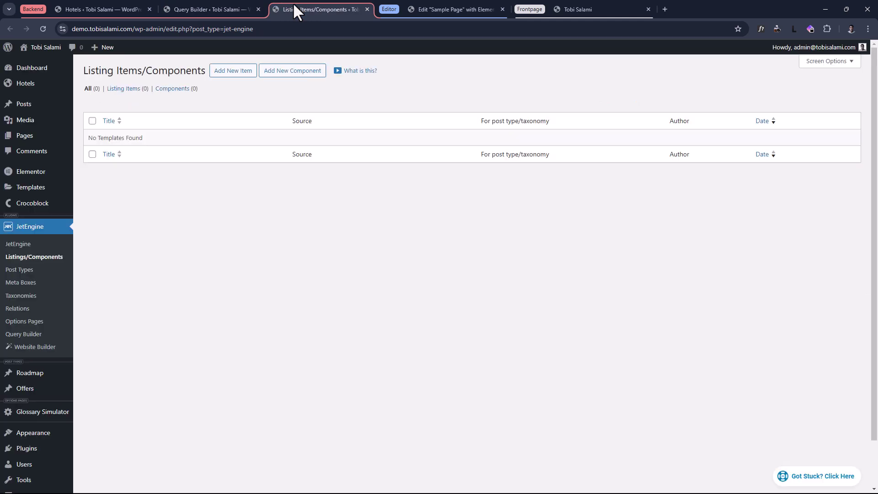
Create an Elementor listing item named "Listing of Hotels" with Query Builder as its source and "Query of Hotels on the Site" as its query
{"action": "left_click", "coordinate": [233, 70]}
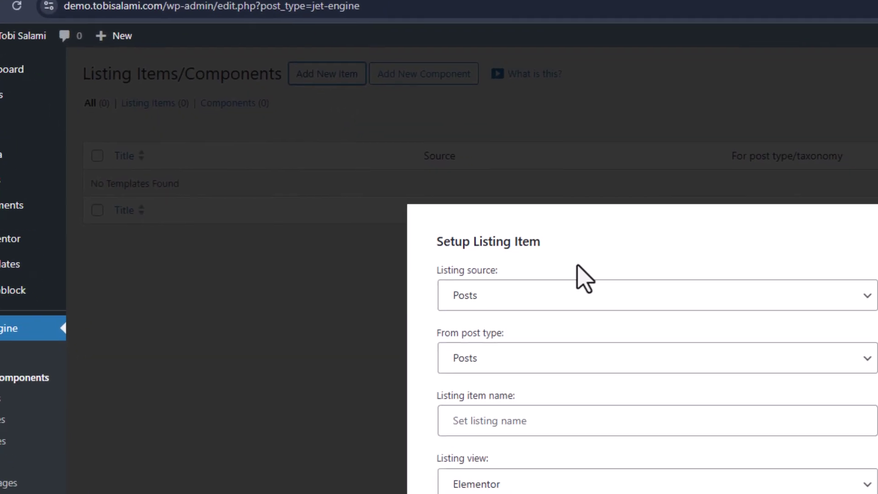
{"action": "left_click", "coordinate": [576, 290]}
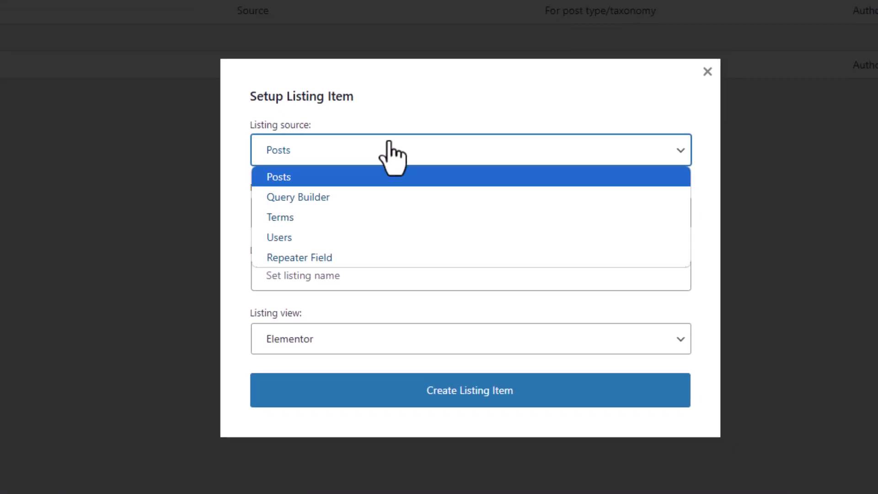
{"action": "left_click", "coordinate": [312, 196]}
{"action": "left_click", "coordinate": [314, 219]}
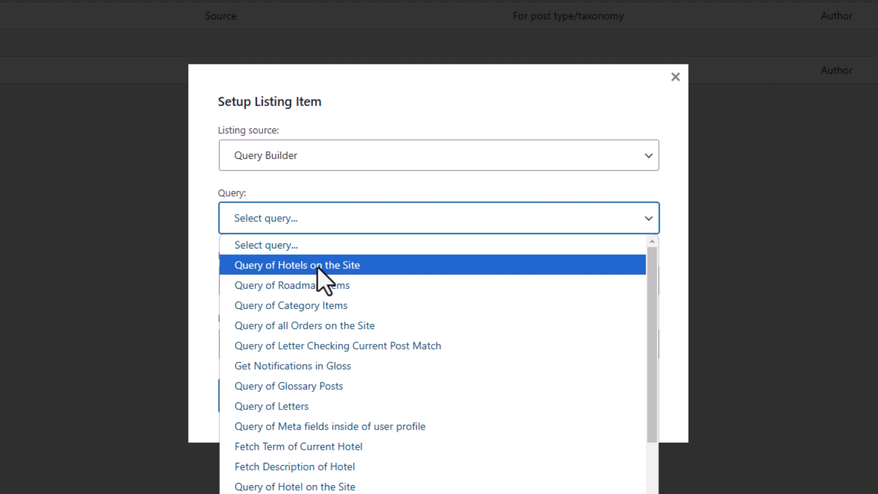
{"action": "left_click", "coordinate": [318, 268]}
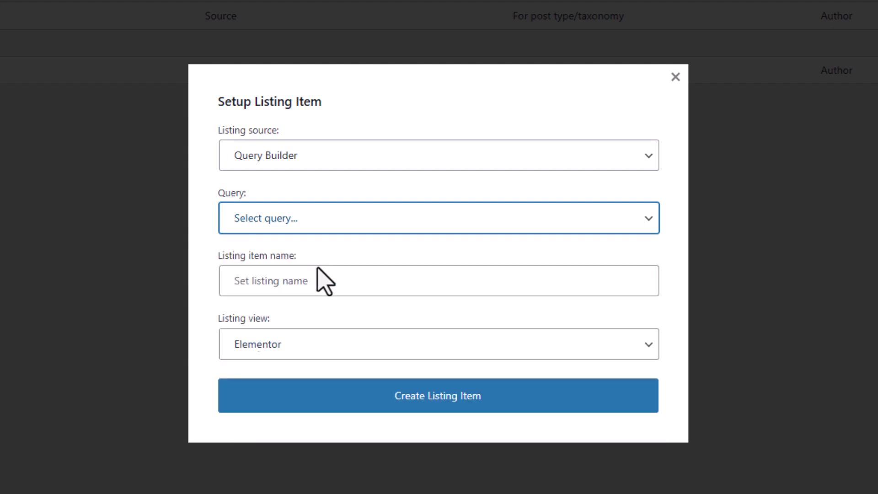
{"action": "left_click", "coordinate": [302, 286]}
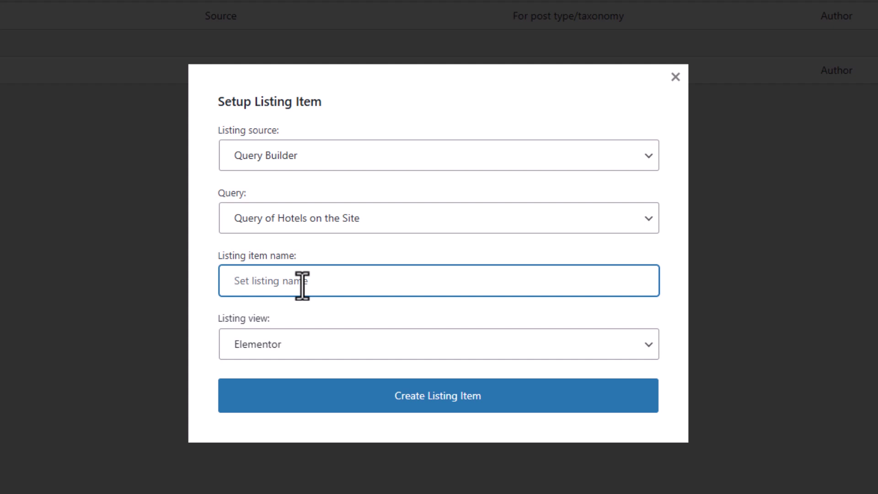
{"action": "type", "text": "Listing of Hotels"}
{"action": "left_click", "coordinate": [393, 412]}
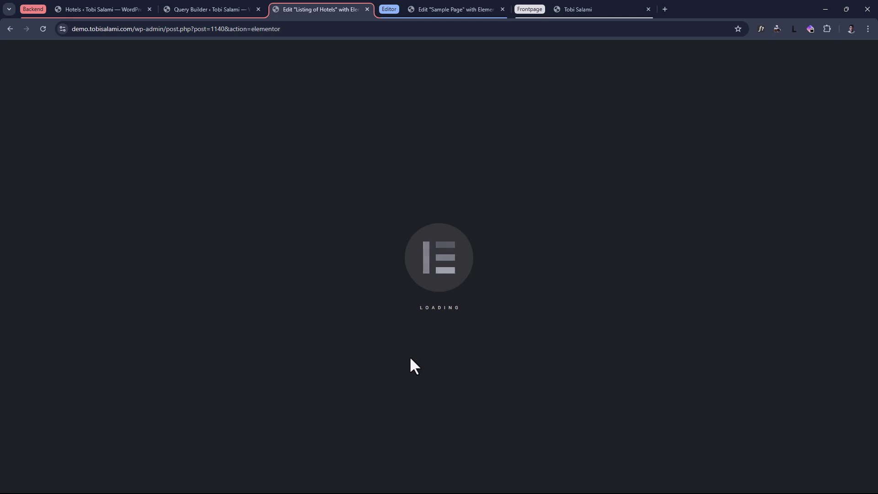
Point out the post_title field in the hotel query's results preview and return to the listing's editor
{"action": "left_click", "coordinate": [210, 8]}
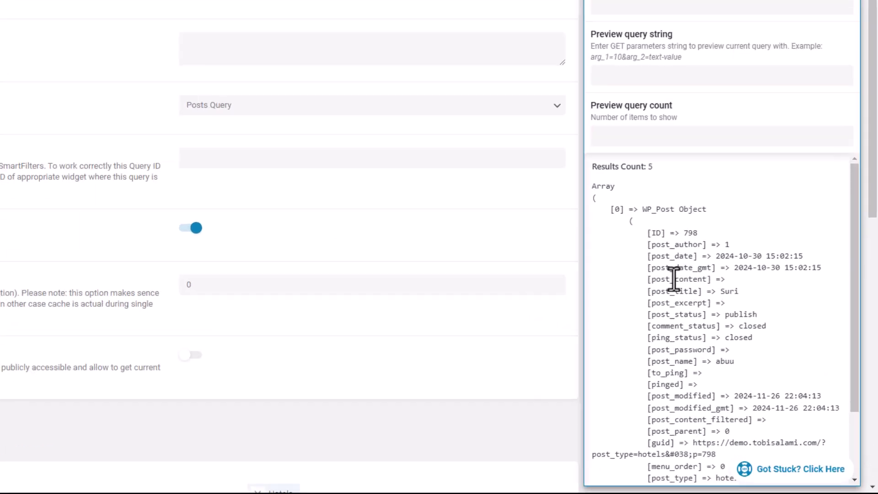
{"action": "double_click", "coordinate": [732, 350]}
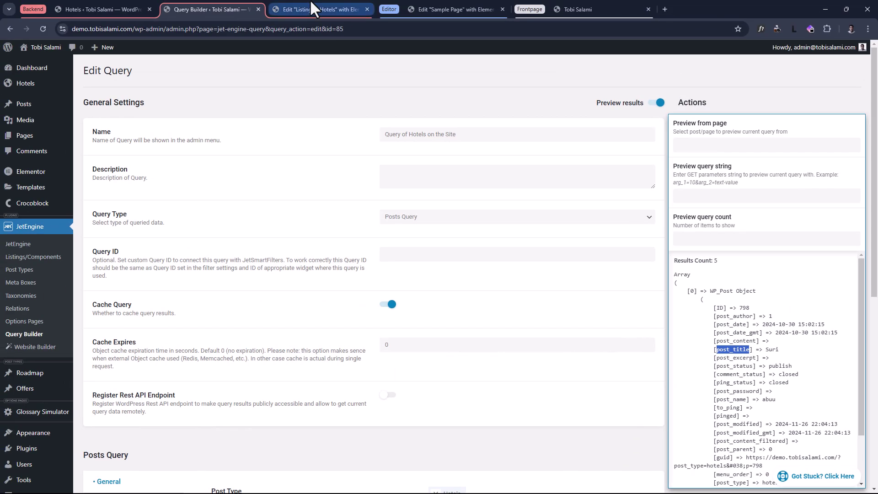
{"action": "left_click", "coordinate": [311, 7]}
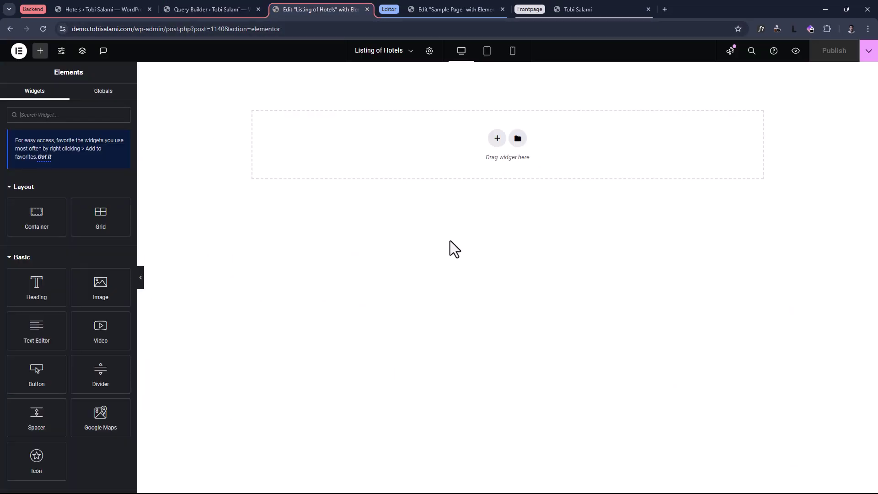
Add a single-column flexbox container to the listing and place a Heading widget in it
{"action": "left_click", "coordinate": [496, 138]}
{"action": "left_click", "coordinate": [497, 176]}
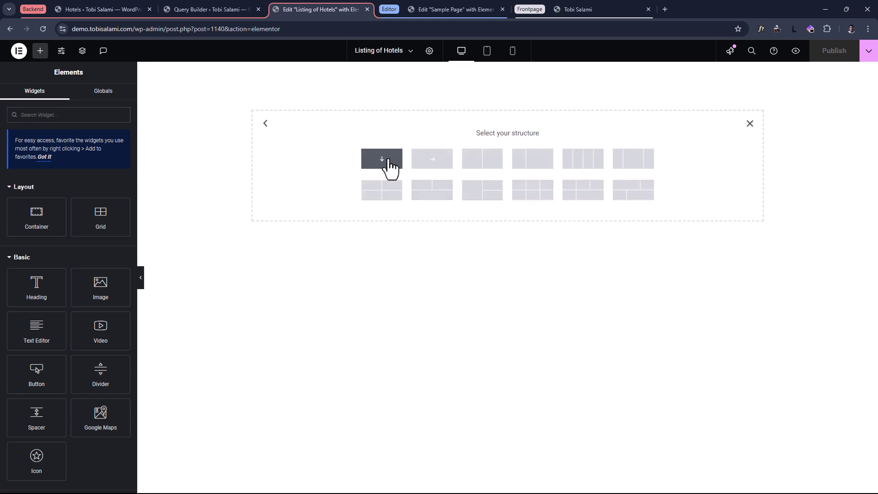
{"action": "left_click", "coordinate": [389, 167]}
{"action": "left_click", "coordinate": [40, 51]}
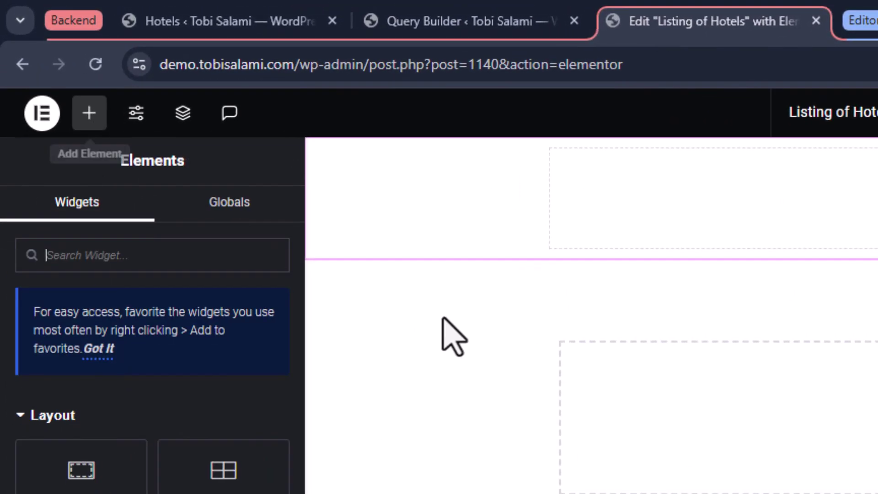
{"action": "type", "text": "head"}
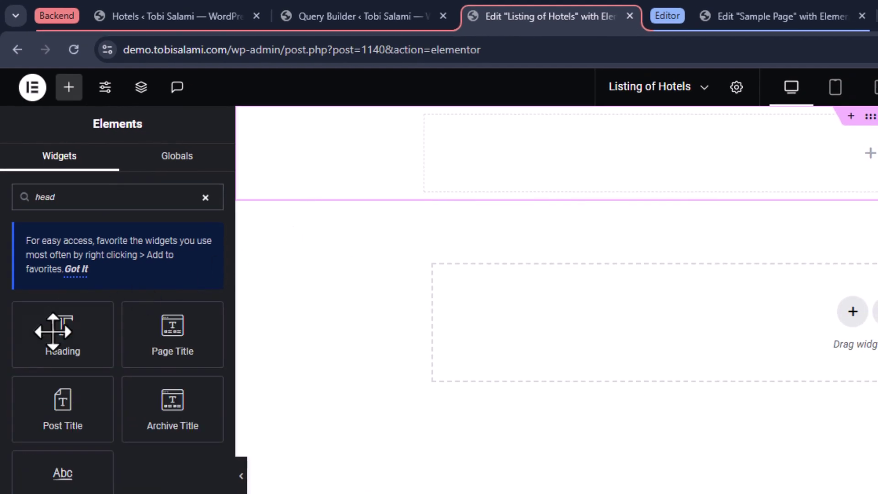
{"action": "left_click_drag", "start_coordinate": [53, 329], "coordinate": [613, 163]}
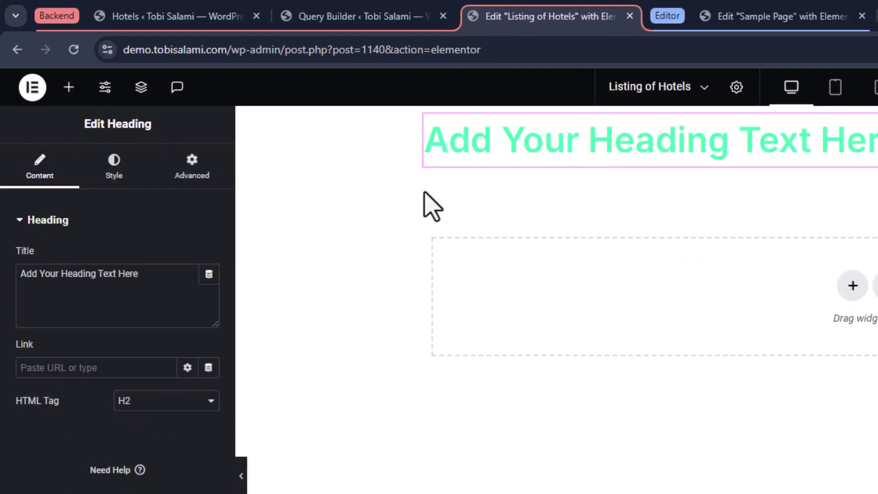
Set the heading's text color to the dark blue global color "New Global Color" (#010051)
{"action": "left_click", "coordinate": [114, 167]}
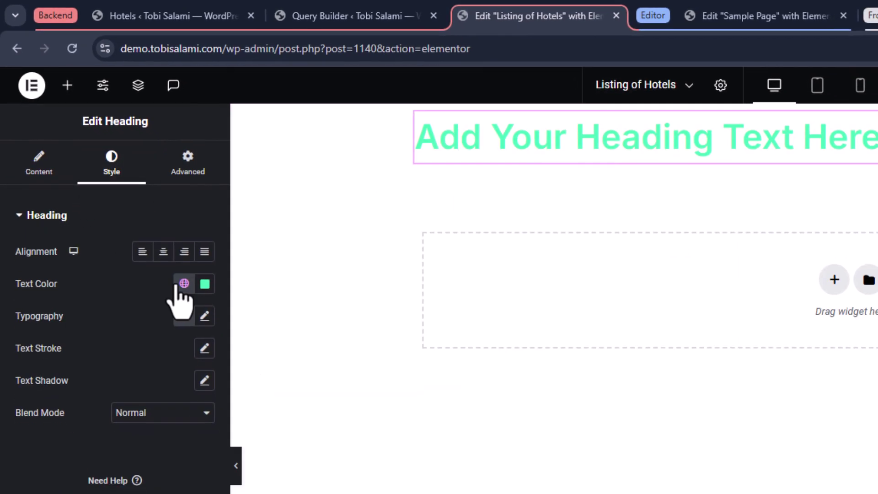
{"action": "left_click", "coordinate": [183, 284]}
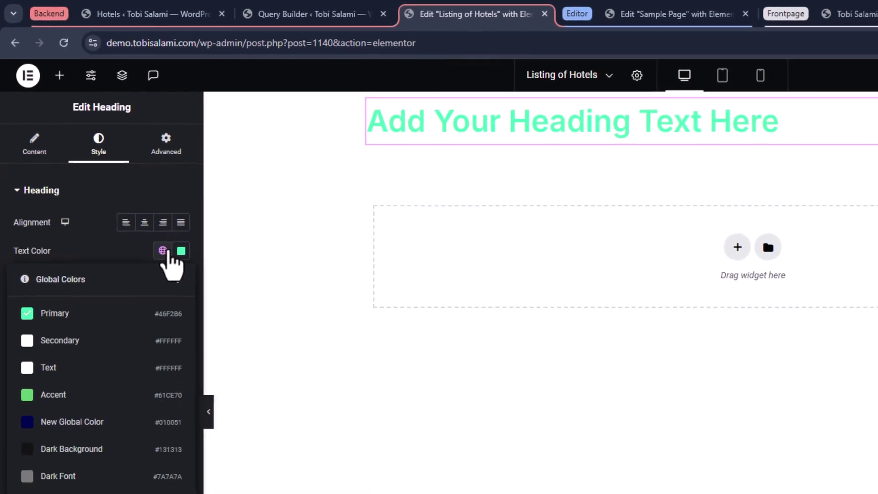
{"action": "left_click", "coordinate": [45, 485]}
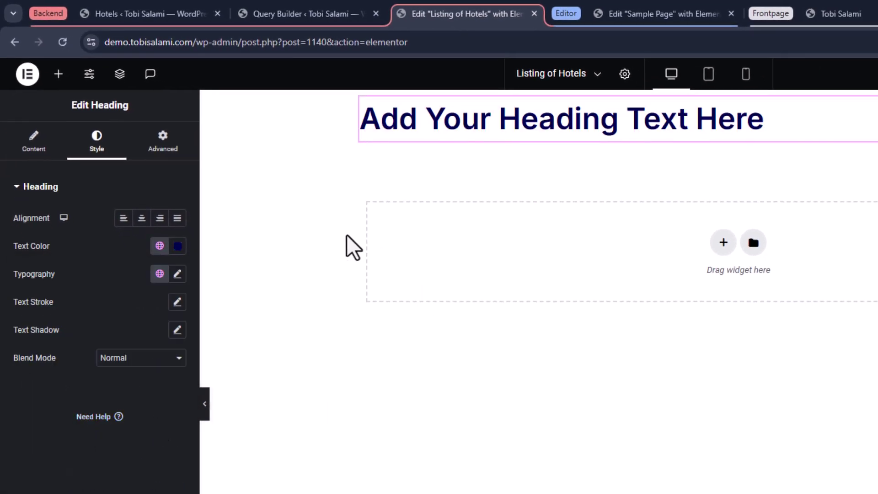
Make the heading's title dynamic by linking it to the Post Title tag
{"action": "left_click", "coordinate": [34, 145]}
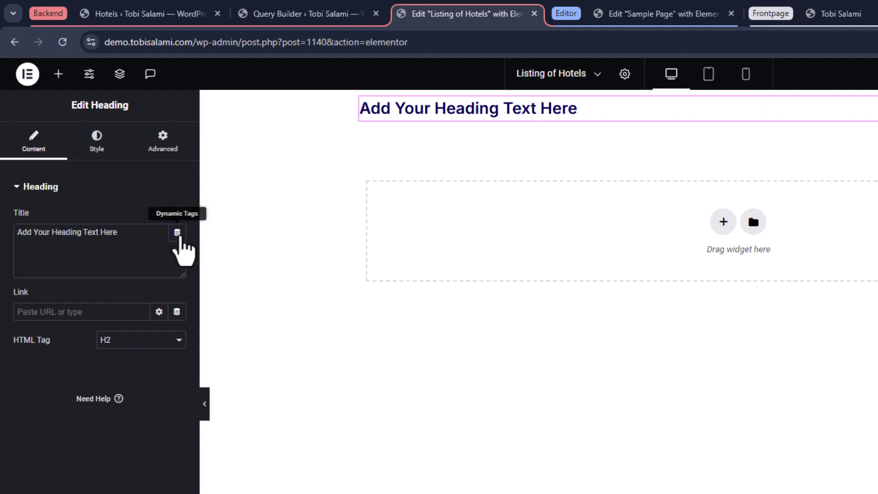
{"action": "left_click", "coordinate": [176, 233]}
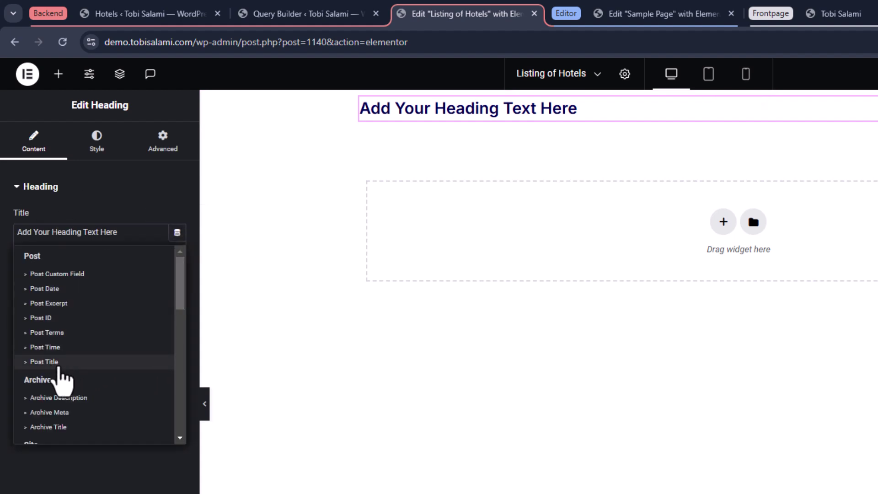
{"action": "left_click", "coordinate": [59, 362]}
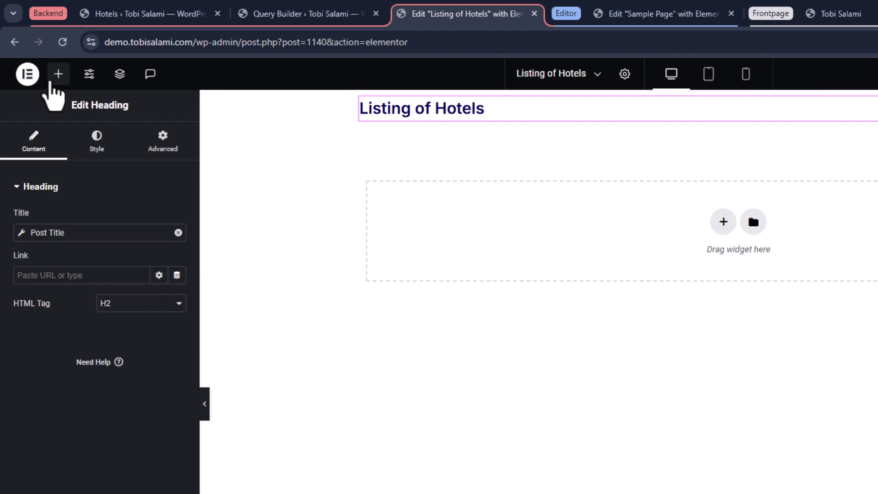
Find the Dynamic Field widget and place it below the heading in the listing
{"action": "left_click", "coordinate": [58, 75]}
{"action": "type", "text": "dyn"}
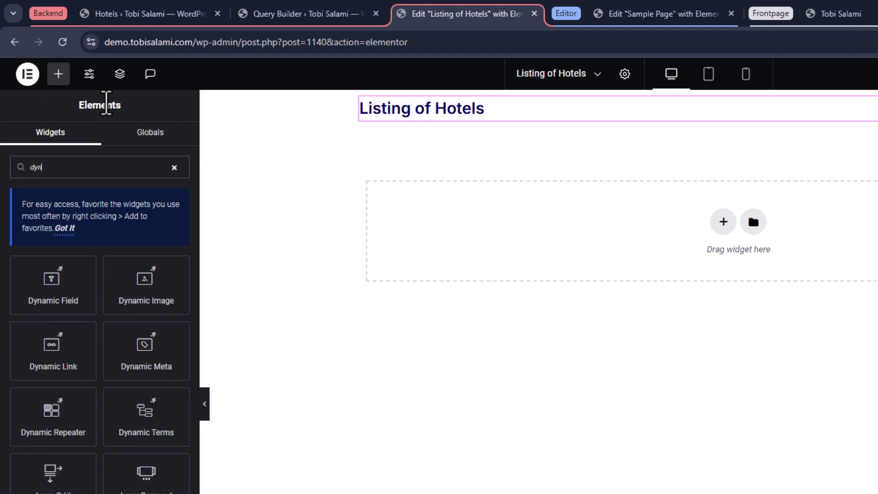
{"action": "left_click_drag", "start_coordinate": [43, 263], "coordinate": [427, 128]}
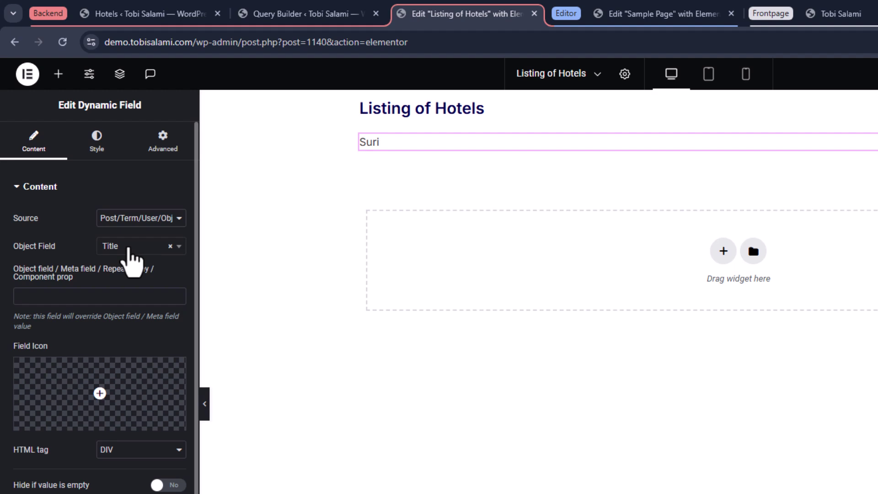
Set the dynamic field's object field to Date so it outputs the hotel's publication date
{"action": "left_click", "coordinate": [129, 249]}
{"action": "scroll", "coordinate": [133, 329], "scroll_direction": "down", "scroll_amount": 2}
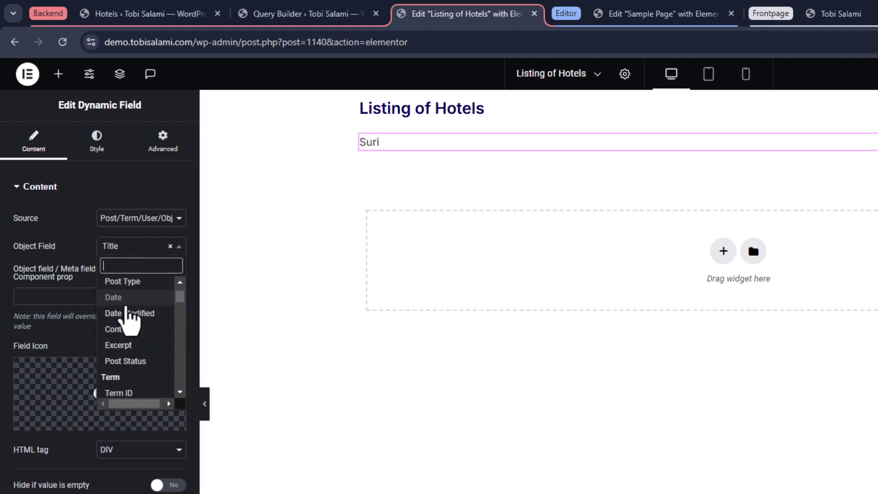
{"action": "left_click", "coordinate": [127, 302]}
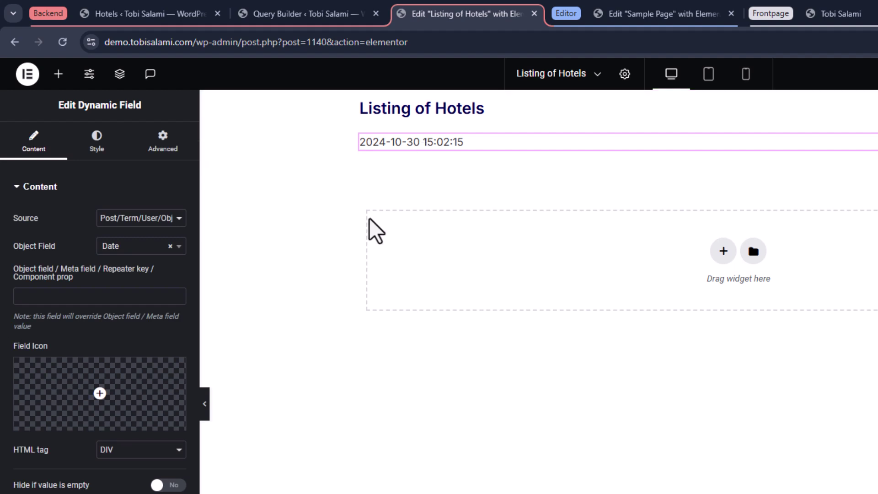
Give the listing's container a classic background in the global color "Text" (#FFFFFF)
{"action": "left_click", "coordinate": [595, 153]}
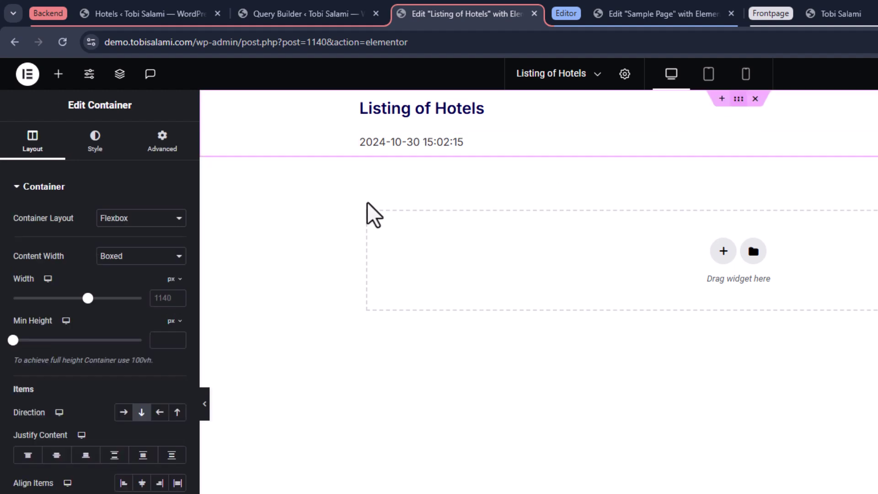
{"action": "left_click", "coordinate": [95, 139]}
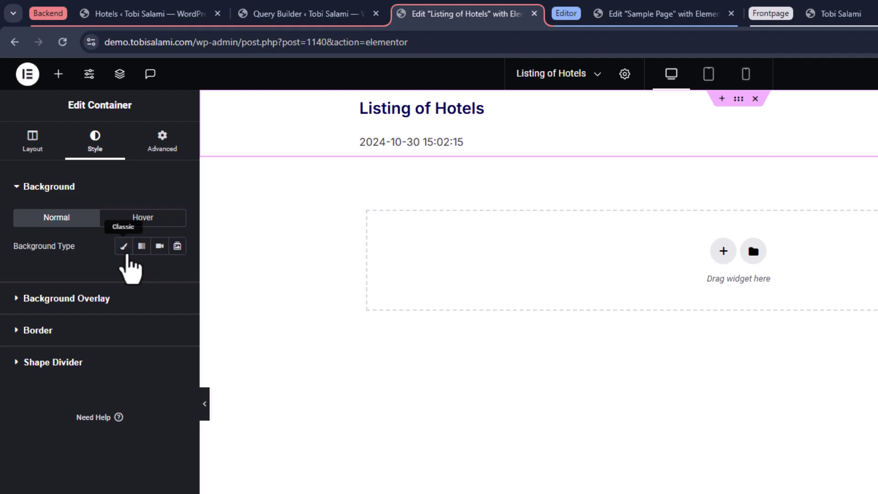
{"action": "left_click", "coordinate": [124, 247]}
{"action": "left_click", "coordinate": [159, 273]}
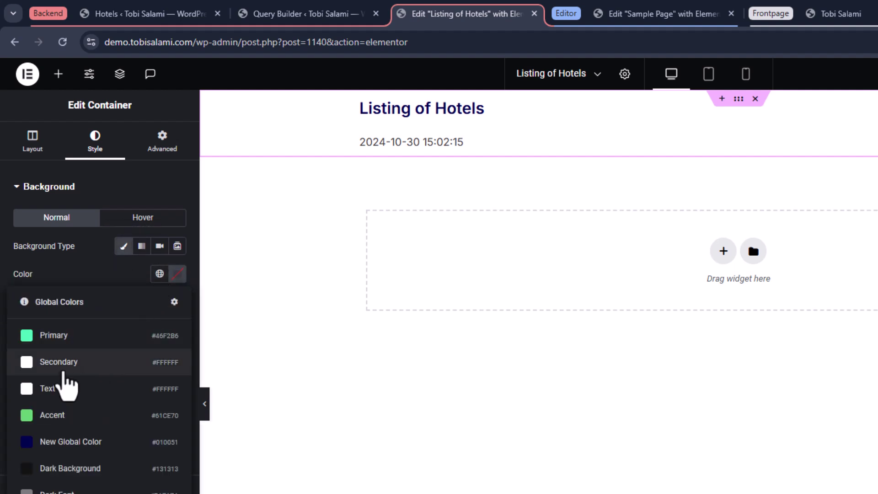
{"action": "left_click", "coordinate": [61, 390]}
Set the container's padding to 20 px and its border radius to 16 px on all sides
{"action": "left_click", "coordinate": [156, 150]}
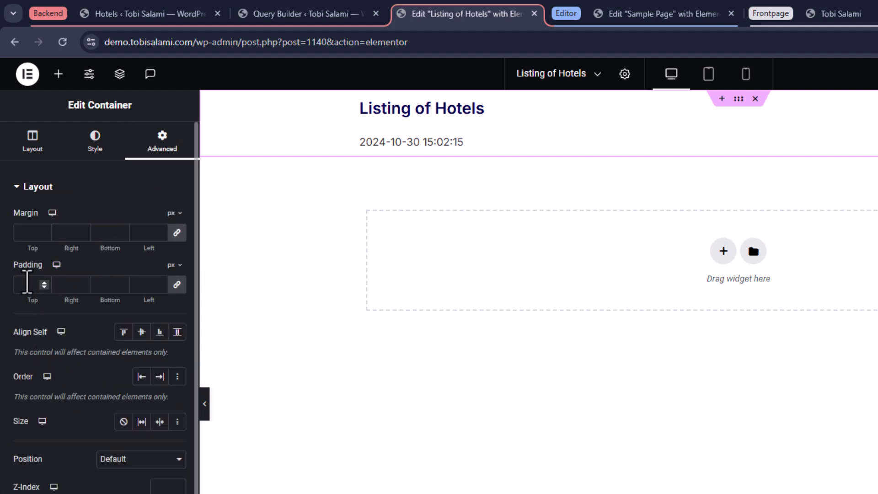
{"action": "type", "text": "20"}
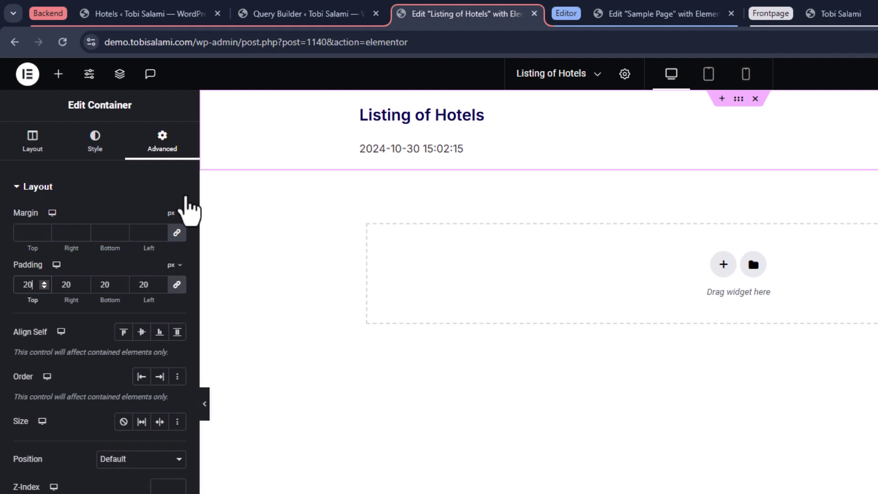
{"action": "left_click", "coordinate": [78, 152]}
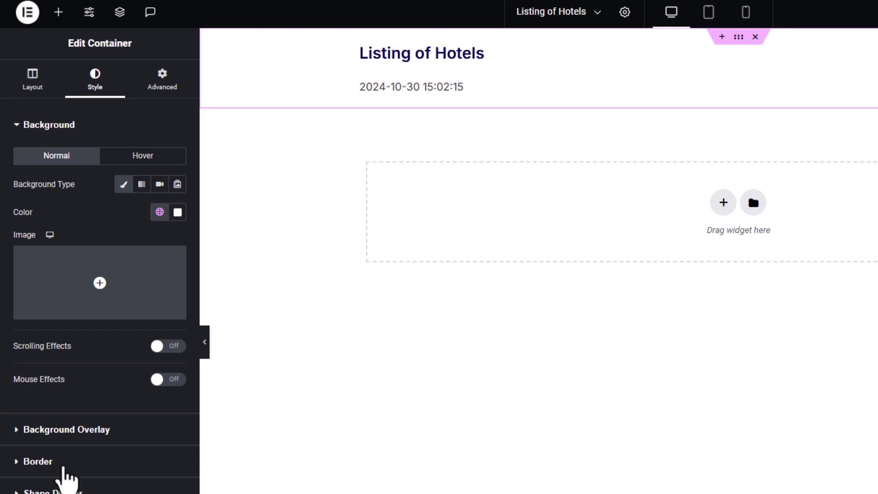
{"action": "left_click", "coordinate": [56, 462]}
{"action": "left_click", "coordinate": [25, 293]}
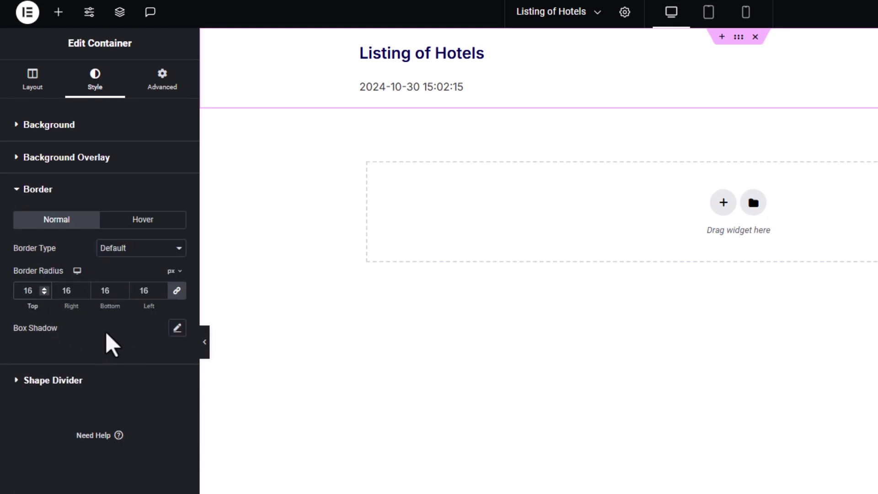
Publish the Listing of Hotels template and close its editor
{"action": "left_click", "coordinate": [825, 51]}
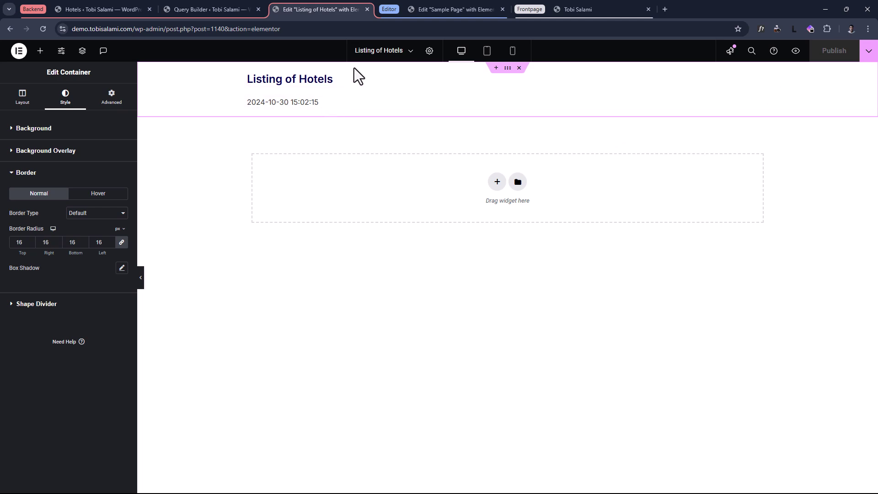
{"action": "left_click", "coordinate": [367, 9]}
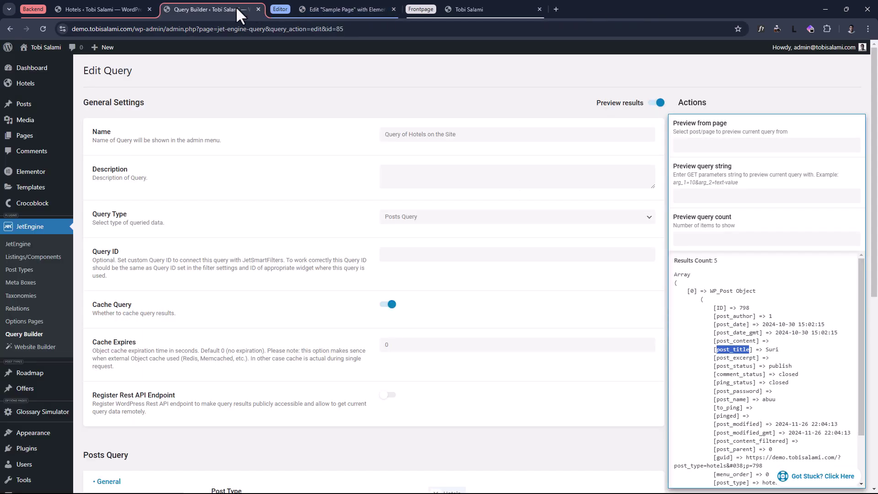
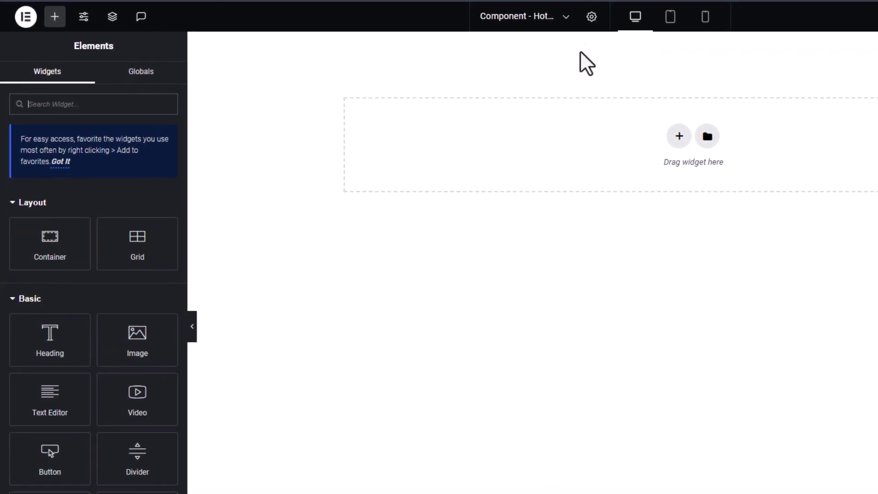
Open the Text Control item among the content controls in the Component - Hotels settings
{"action": "left_click", "coordinate": [591, 17]}
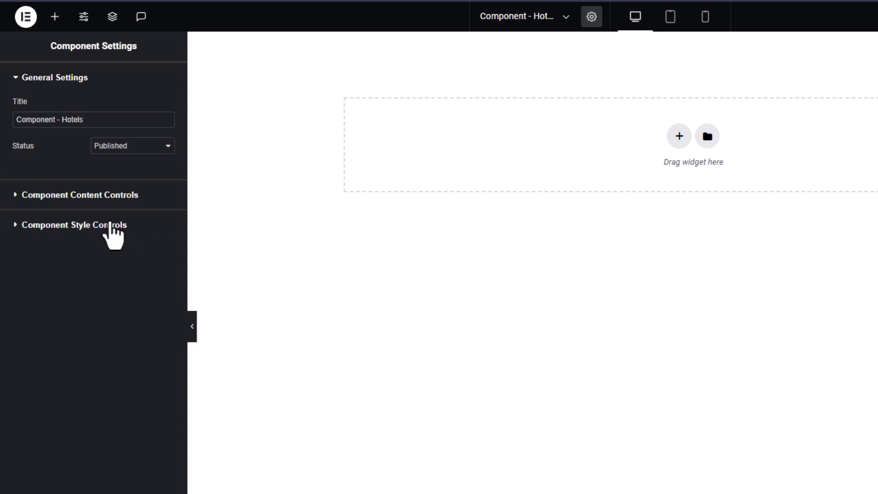
{"action": "left_click", "coordinate": [55, 198]}
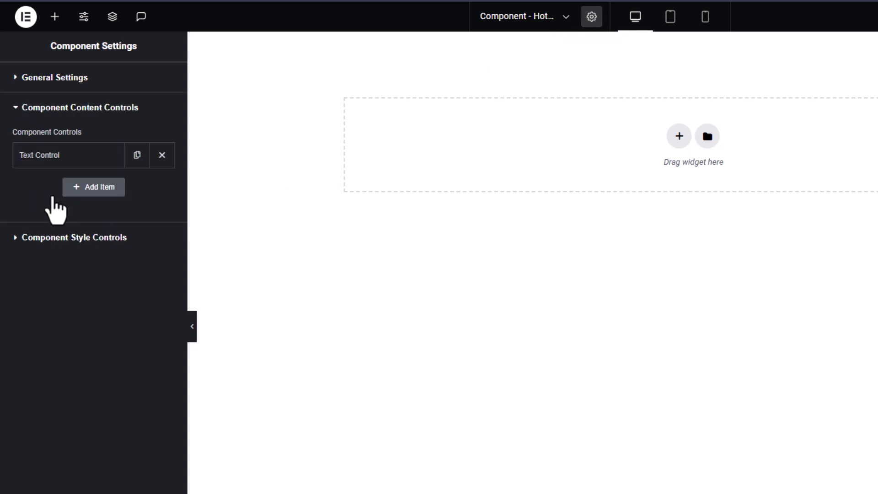
{"action": "left_click", "coordinate": [82, 158]}
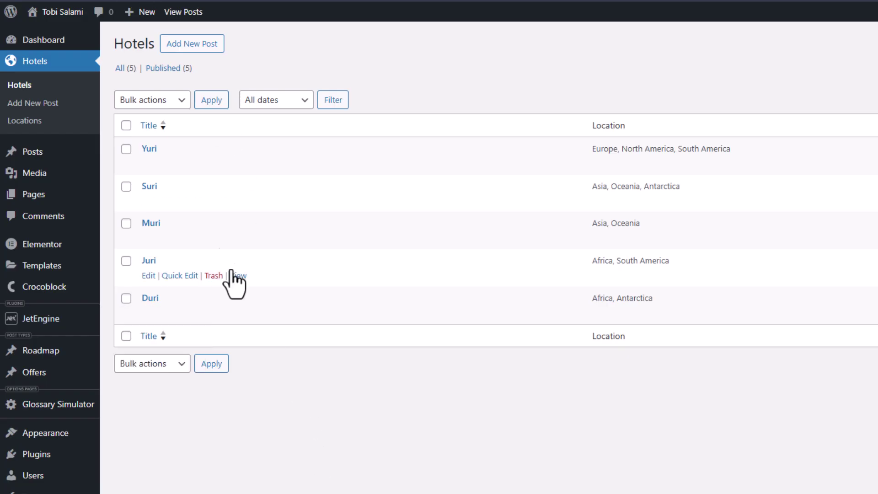
Open the hotel Yuri for editing in a new tab and select the post ID 539 in its URL
{"action": "left_click", "coordinate": [148, 163]}
{"action": "right_click", "coordinate": [142, 165]}
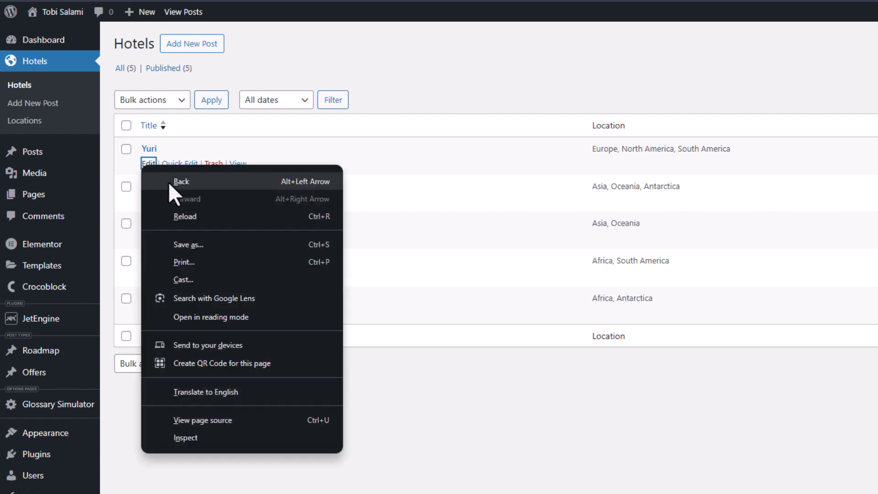
{"action": "left_click", "coordinate": [477, 311]}
{"action": "right_click", "coordinate": [145, 165]}
{"action": "left_click", "coordinate": [177, 175]}
{"action": "key", "text": "Return"}
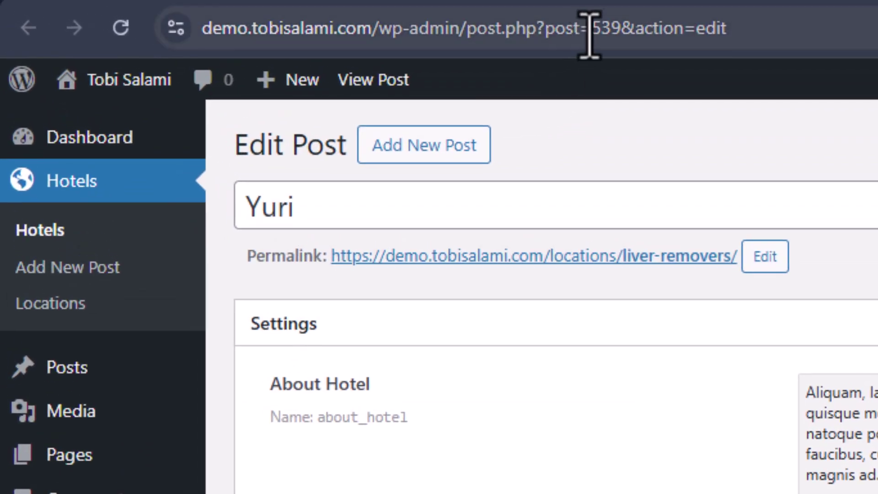
{"action": "left_click_drag", "start_coordinate": [590, 35], "coordinate": [623, 35]}
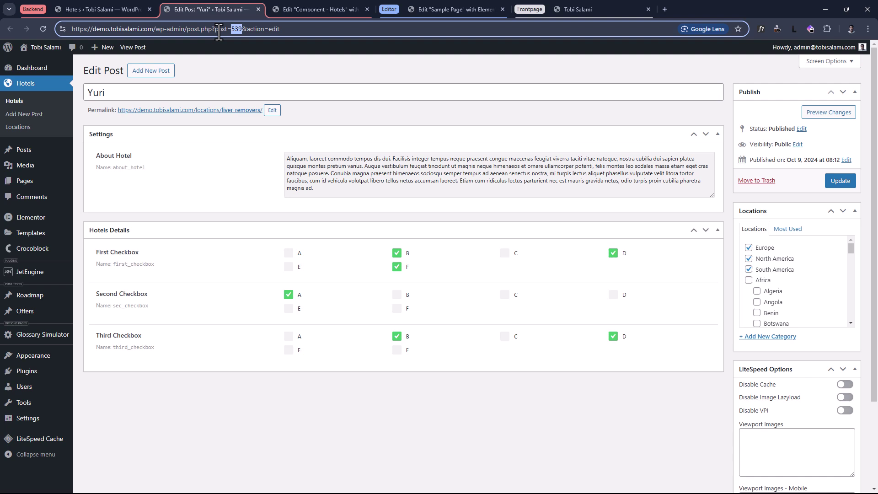
Back in the component editor, set the text control's label to "Hotel ID" and its name to "hotel_id"
{"action": "left_click", "coordinate": [310, 6]}
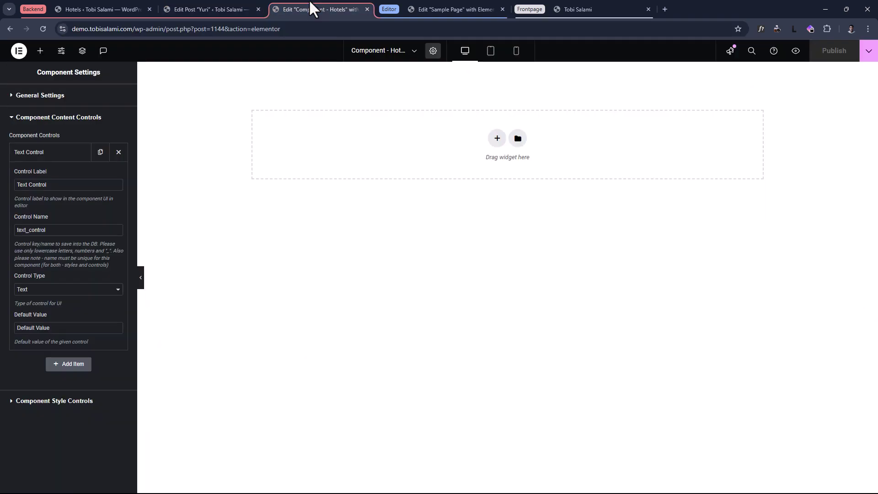
{"action": "double_click", "coordinate": [59, 183]}
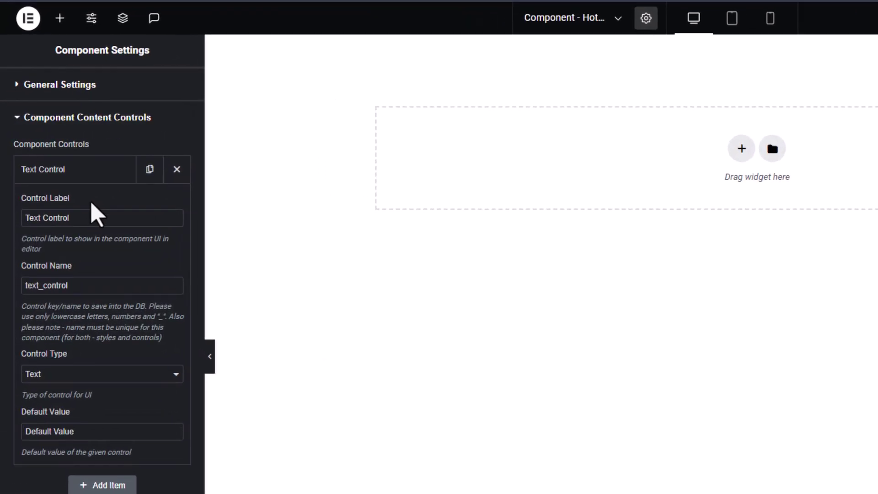
{"action": "triple_click", "coordinate": [87, 215]}
{"action": "type", "text": "Hotel ID"}
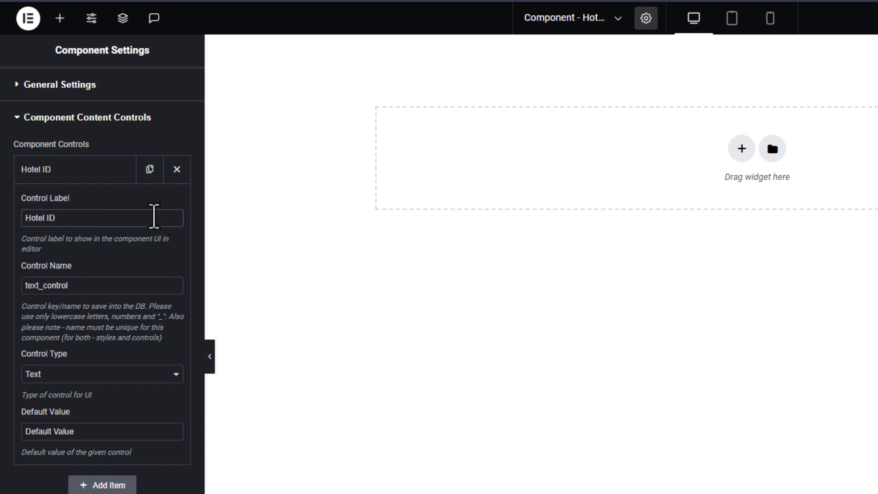
{"action": "triple_click", "coordinate": [122, 287]}
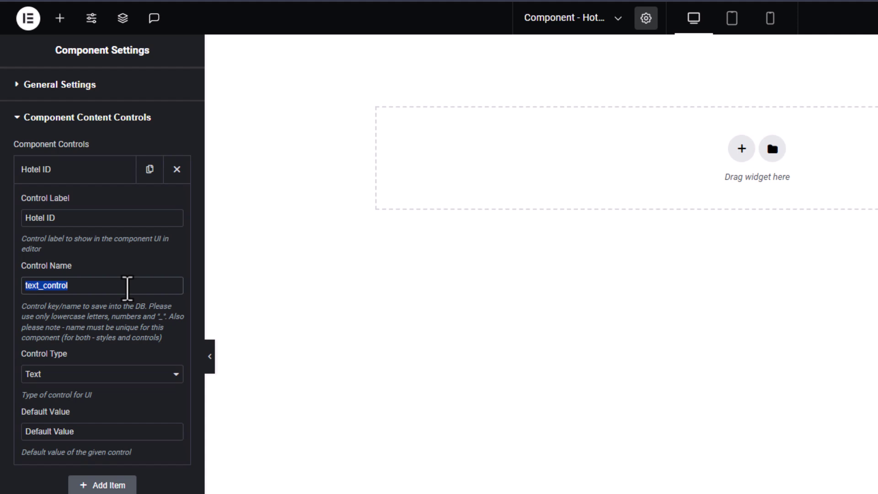
{"action": "type", "text": "hotel_id"}
{"action": "key", "text": "ctrl+a"}
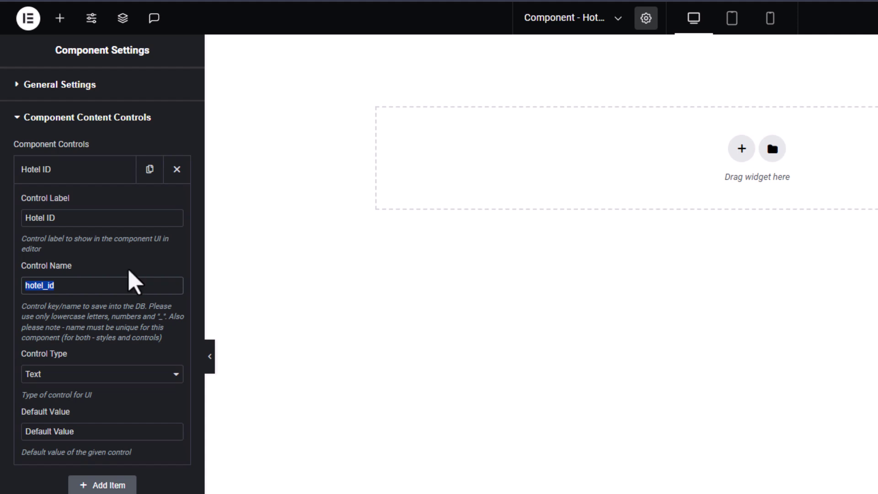
{"action": "left_click", "coordinate": [127, 268]}
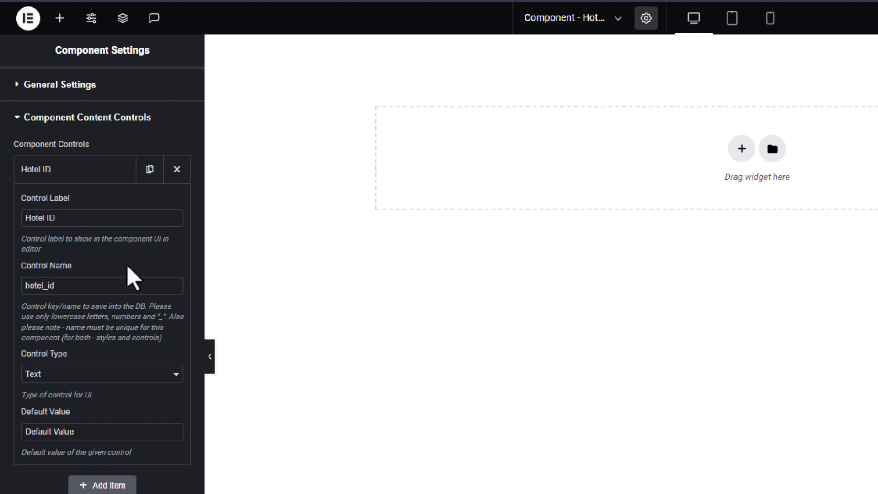
Copy Yuri's post ID 539 from its edit URL into the Hotel ID control's default value
{"action": "left_click", "coordinate": [64, 377]}
{"action": "left_click", "coordinate": [66, 387]}
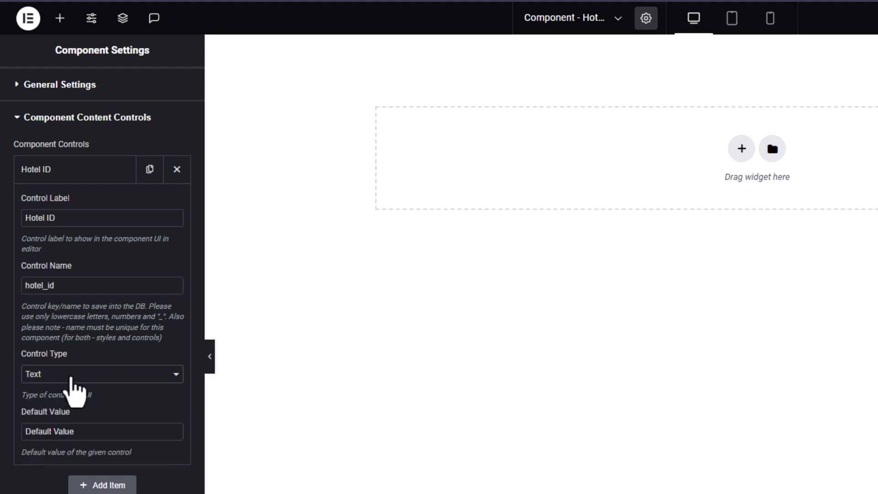
{"action": "triple_click", "coordinate": [71, 431]}
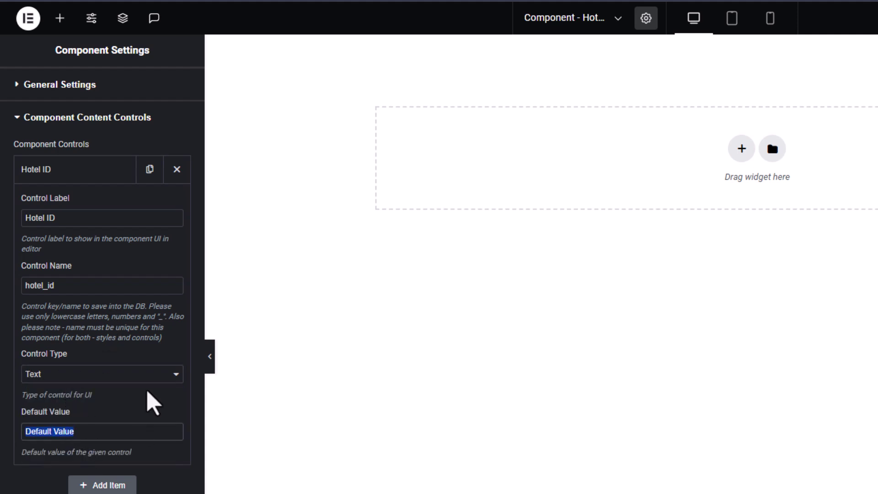
{"action": "left_click", "coordinate": [303, 11]}
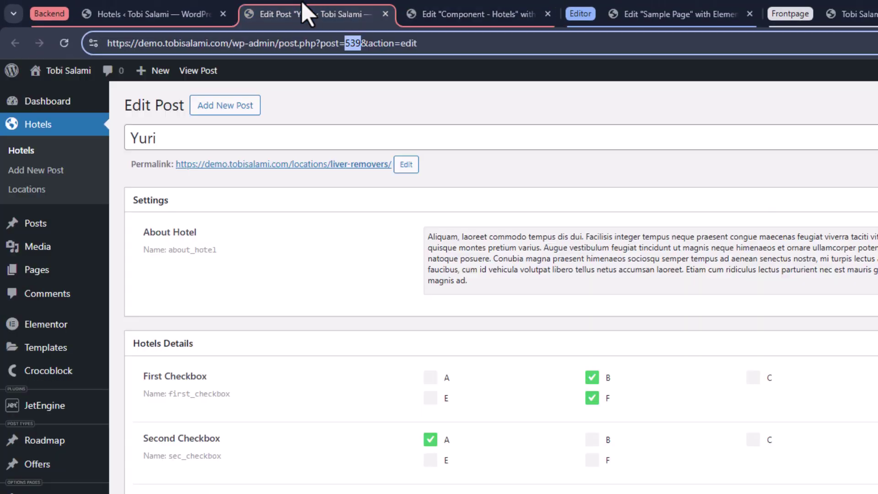
{"action": "right_click", "coordinate": [357, 44]}
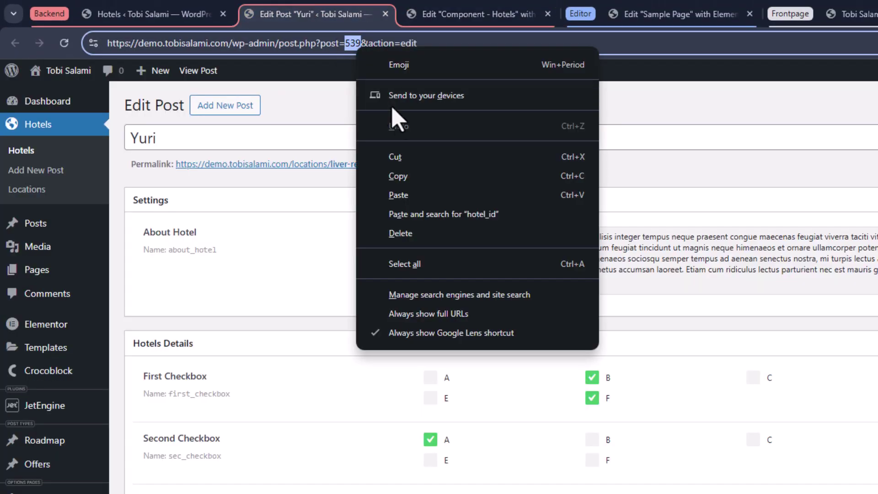
{"action": "left_click", "coordinate": [410, 176]}
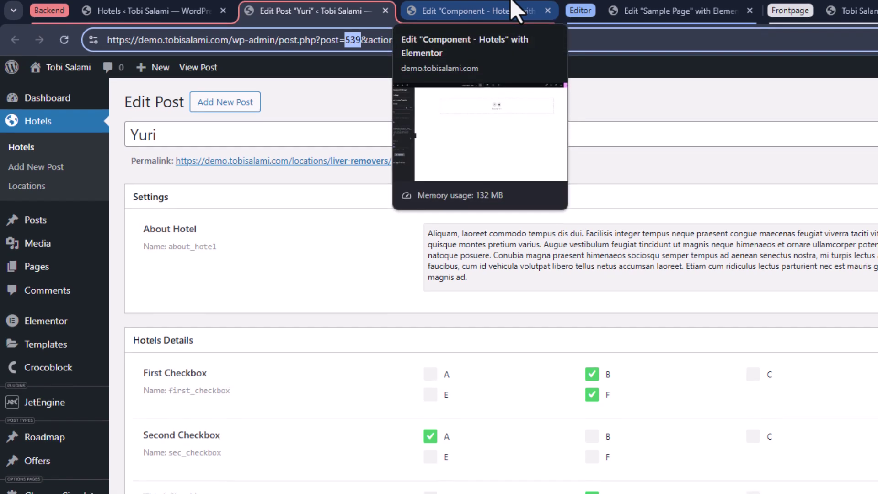
{"action": "left_click", "coordinate": [512, 5]}
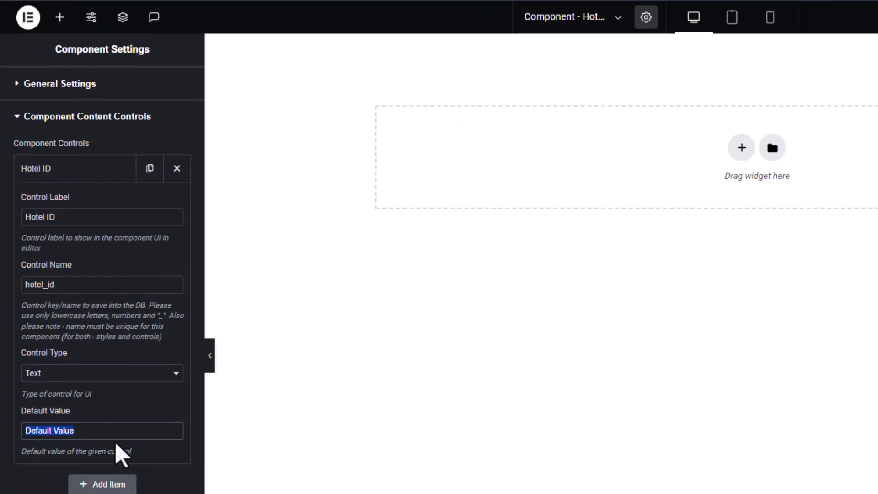
{"action": "key", "text": "ctrl+v"}
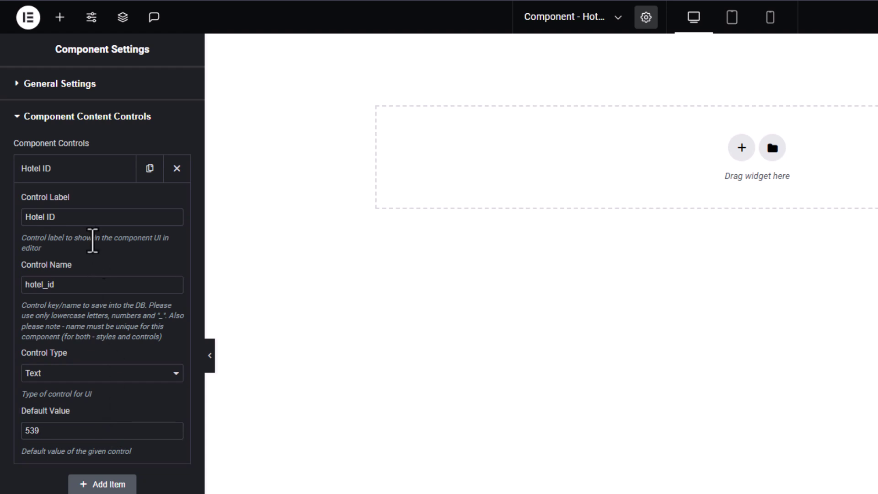
Collapse the Hotel ID control, add a second content control and label it "Hotel Location"
{"action": "left_click", "coordinate": [87, 170]}
{"action": "left_click", "coordinate": [92, 202]}
{"action": "double_click", "coordinate": [87, 248]}
{"action": "left_click", "coordinate": [79, 251]}
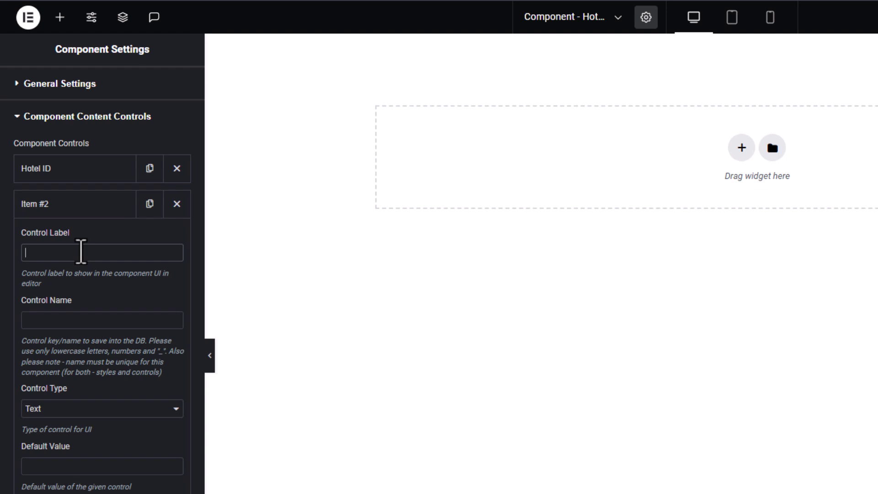
{"action": "type", "text": "Hotel Slug"}
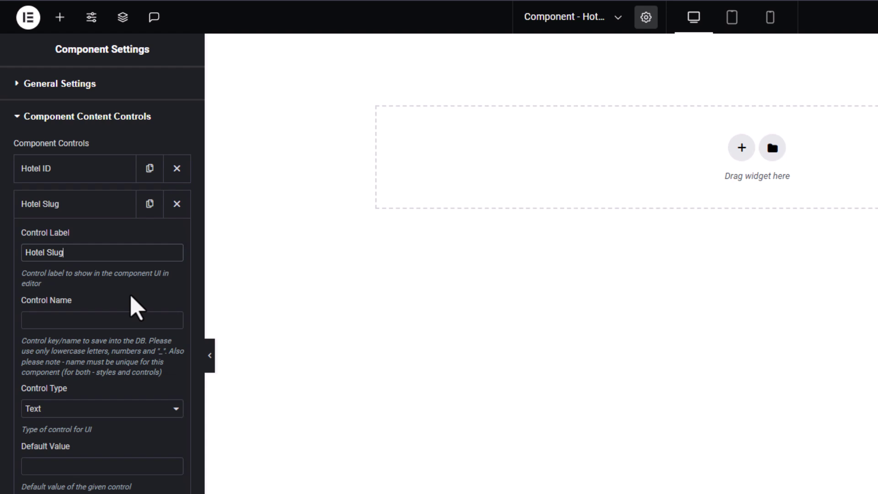
{"action": "key", "text": "ctrl+shift+Left"}
{"action": "type", "text": "Location"}
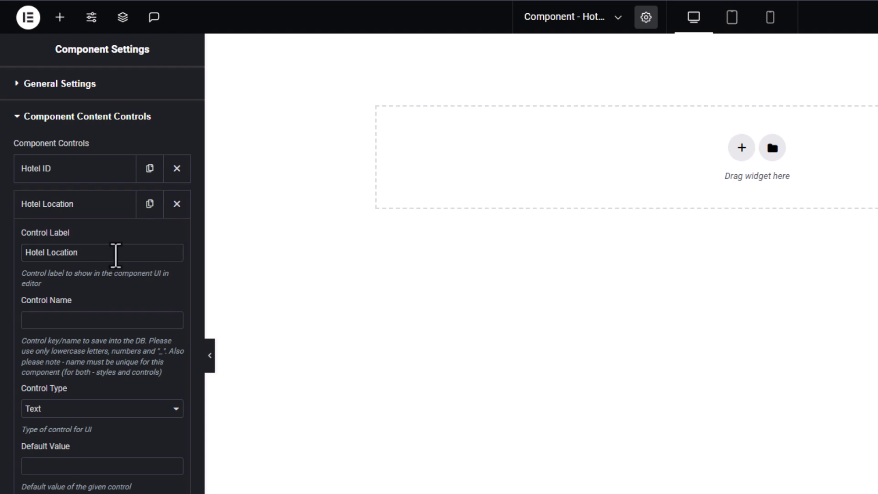
Set the second control's name to "hotel_location", extend its label to "Hotel Location (Slug)" and keep its type as Text
{"action": "left_click", "coordinate": [99, 321]}
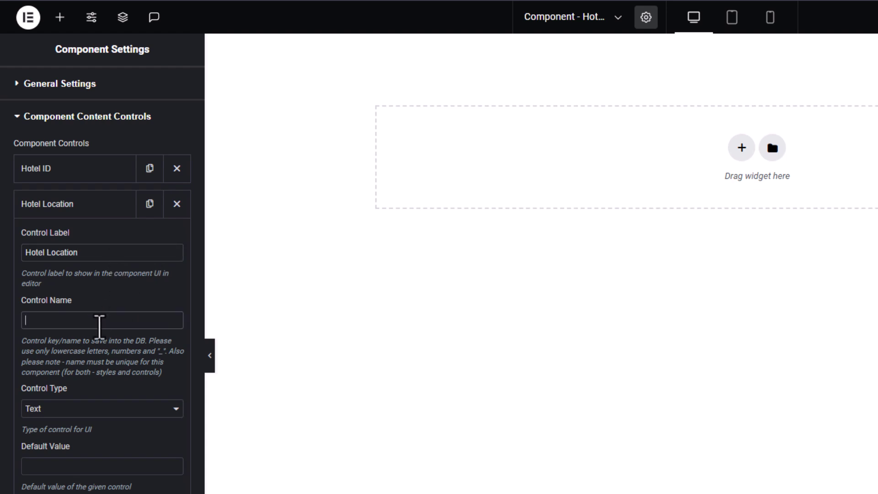
{"action": "type", "text": "hotel_location"}
{"action": "key", "text": "ctrl+a"}
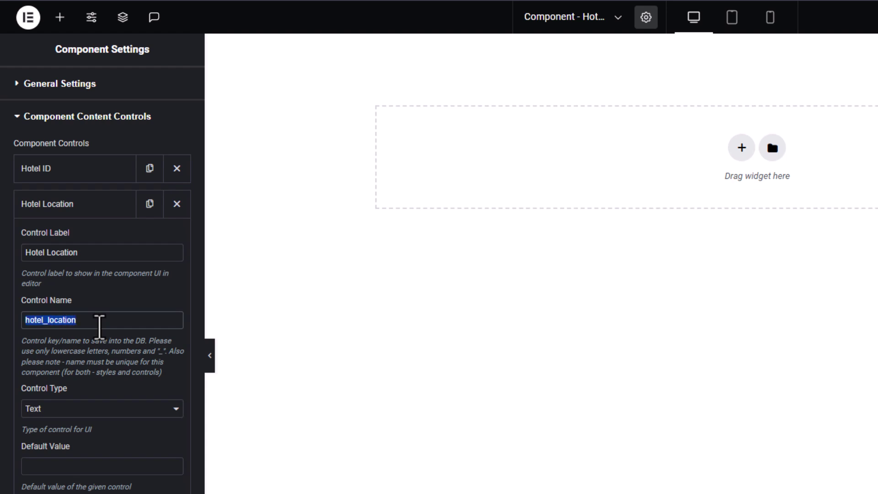
{"action": "left_click", "coordinate": [106, 296]}
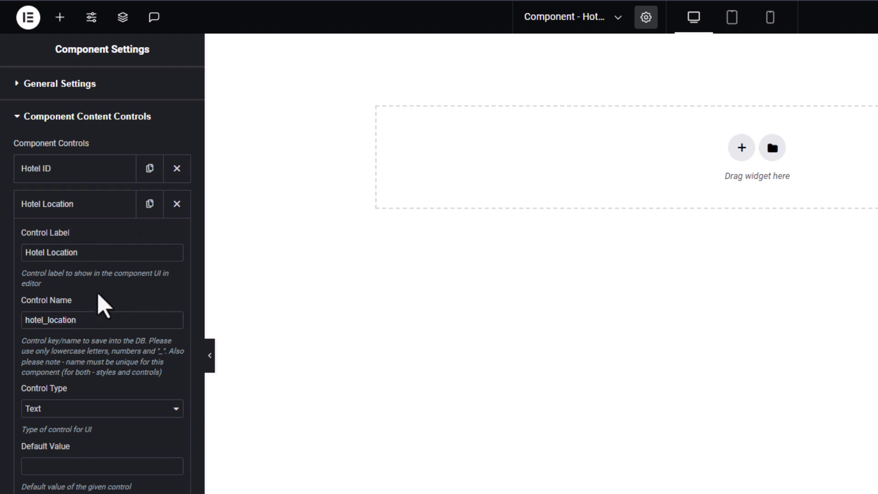
{"action": "type", "text": "(S"}
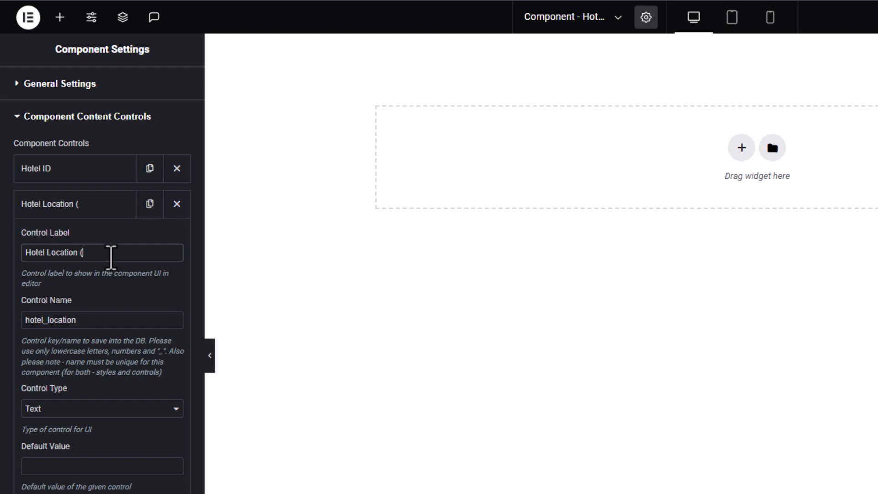
{"action": "type", "text": "lug)"}
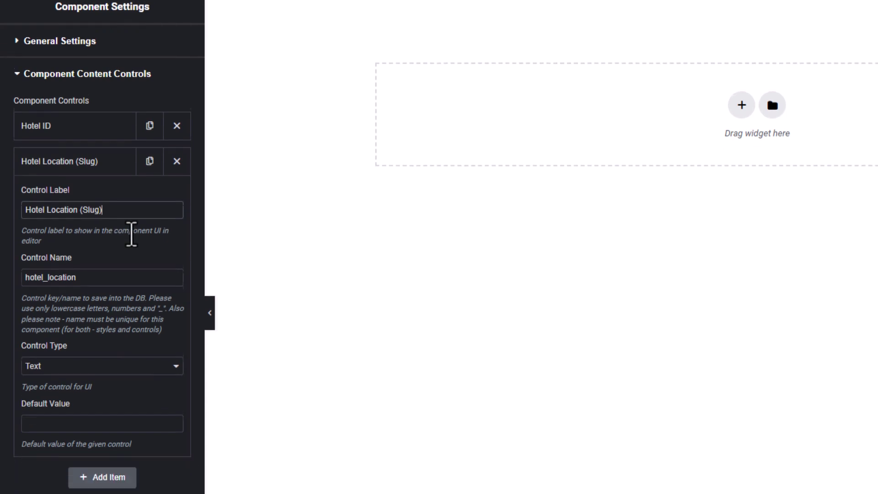
{"action": "left_click", "coordinate": [85, 344]}
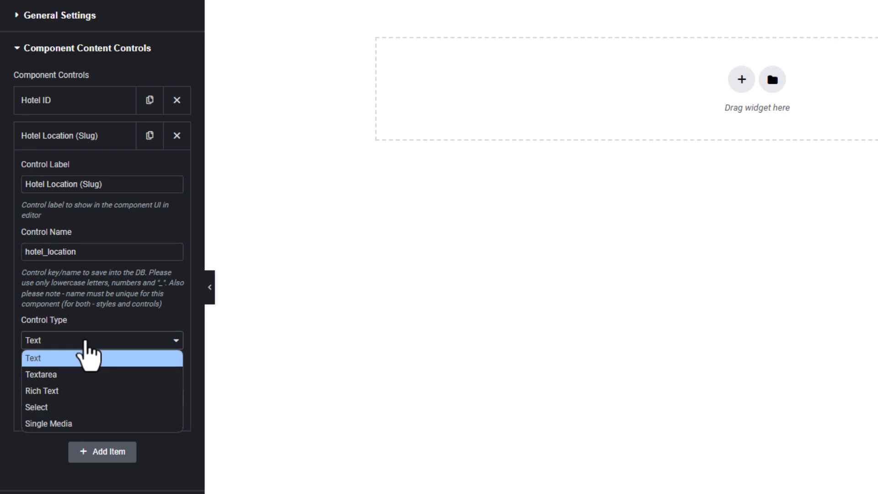
{"action": "left_click", "coordinate": [85, 342]}
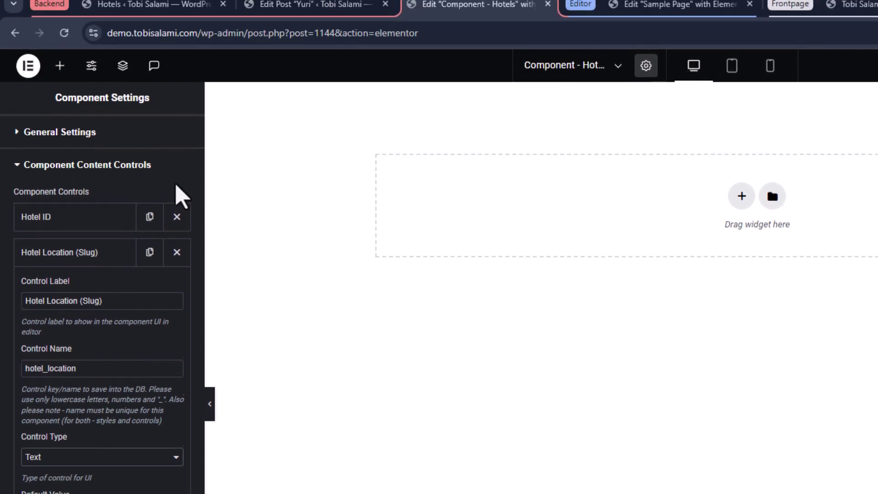
From Yuri's edit page, open the hotel Locations taxonomy in a new tab and copy Africa's slug
{"action": "left_click", "coordinate": [298, 6]}
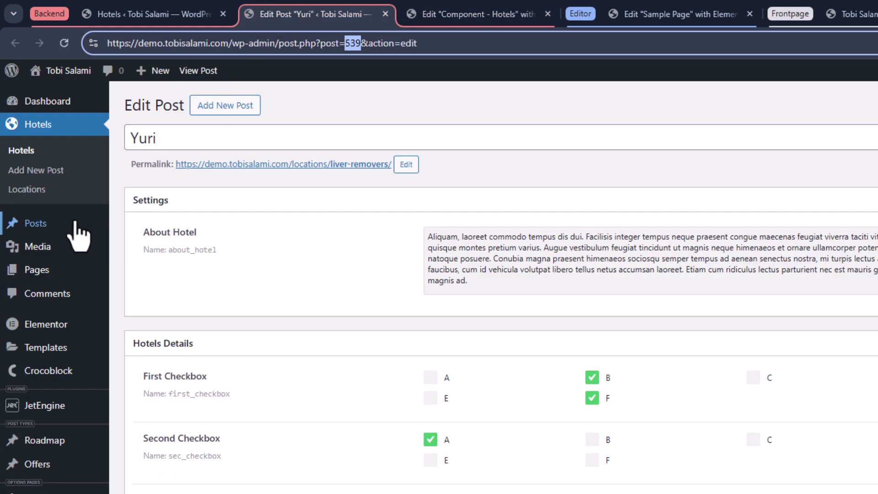
{"action": "right_click", "coordinate": [32, 193]}
{"action": "left_click", "coordinate": [115, 211]}
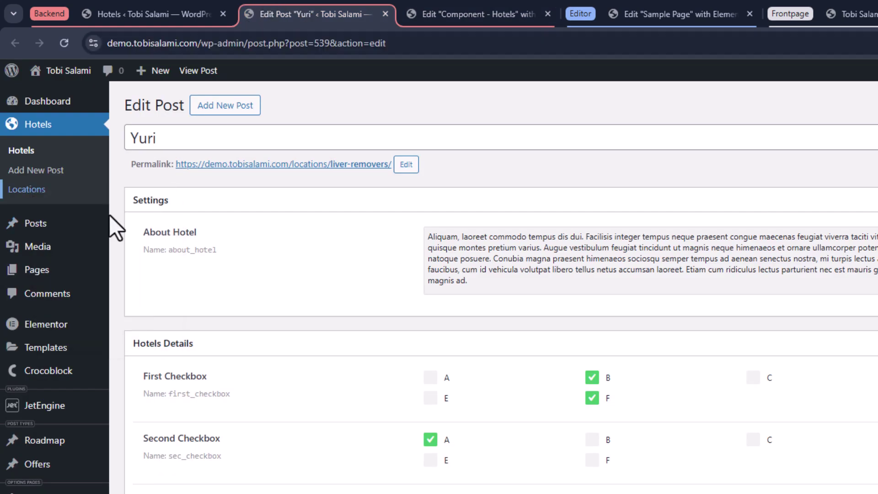
{"action": "left_click", "coordinate": [437, 15]}
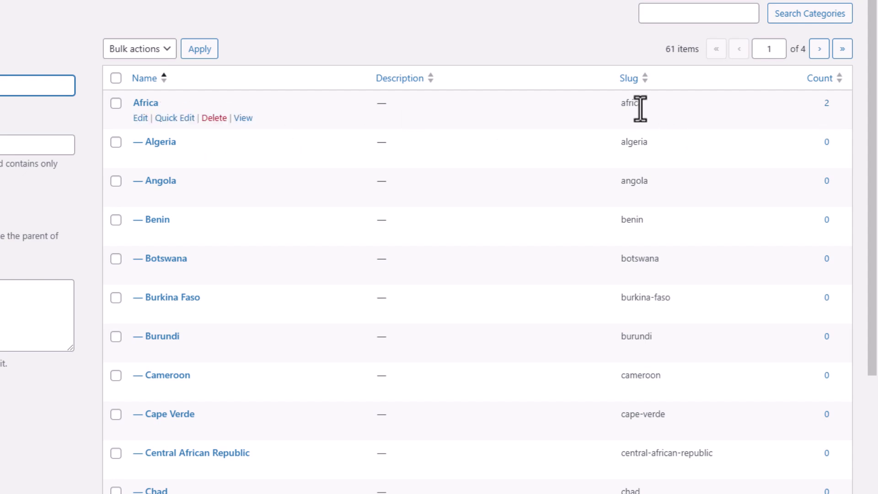
{"action": "double_click", "coordinate": [626, 103]}
{"action": "right_click", "coordinate": [624, 102]}
{"action": "left_click", "coordinate": [652, 118]}
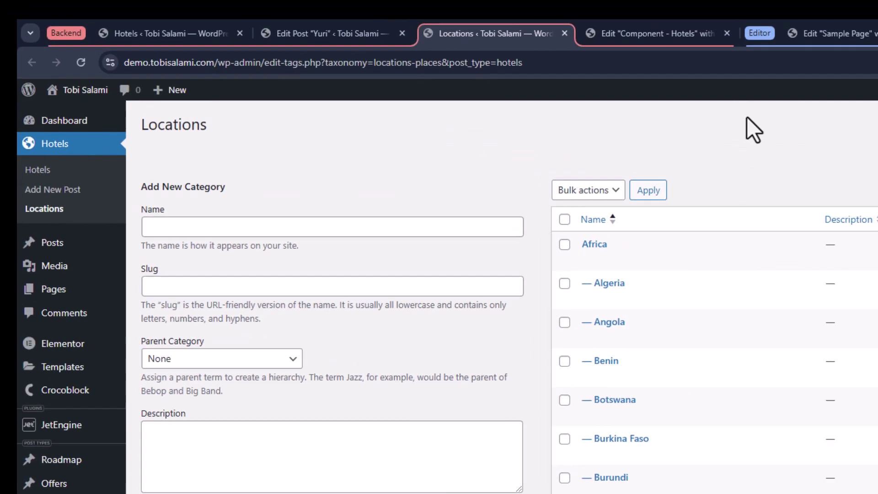
Back in the component editor, paste "africa" as the Hotel Location (Slug) control's default value and collapse the control
{"action": "left_click", "coordinate": [630, 28]}
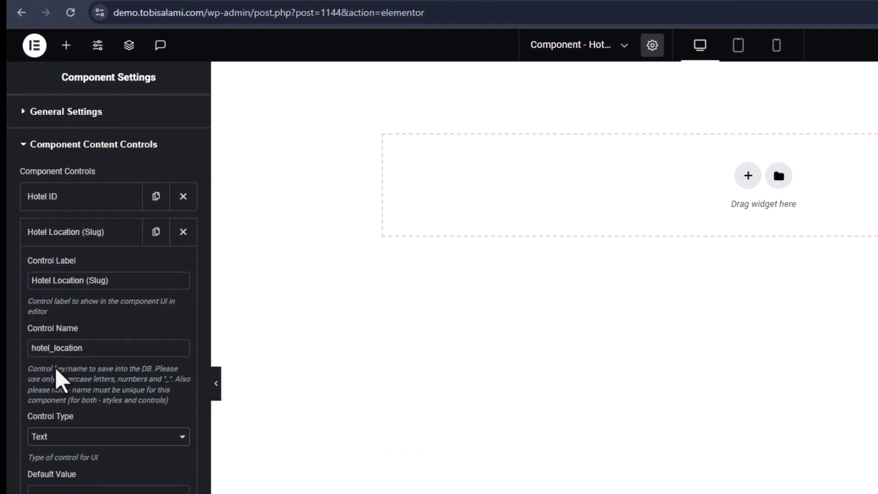
{"action": "left_click", "coordinate": [63, 465]}
{"action": "key", "text": "ctrl+v"}
{"action": "left_click", "coordinate": [95, 202]}
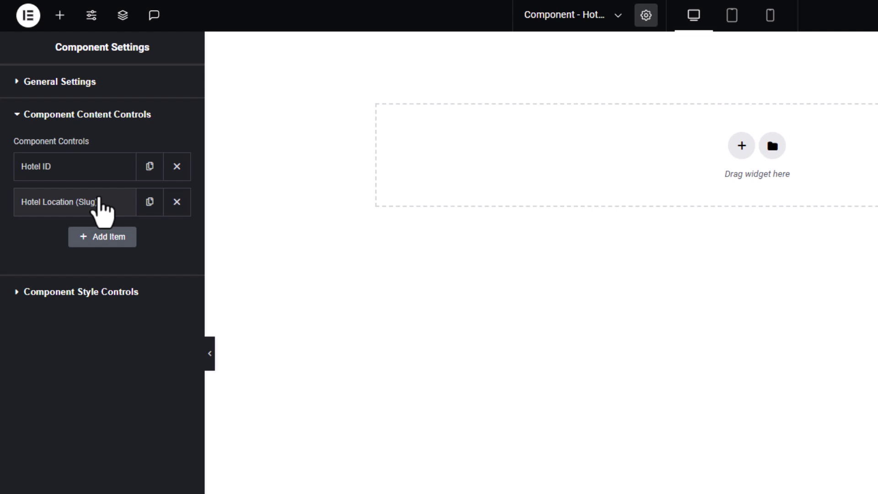
Add a single-column container to the component canvas and place a Listing Grid widget inside it
{"action": "left_click", "coordinate": [739, 146]}
{"action": "left_click", "coordinate": [694, 206]}
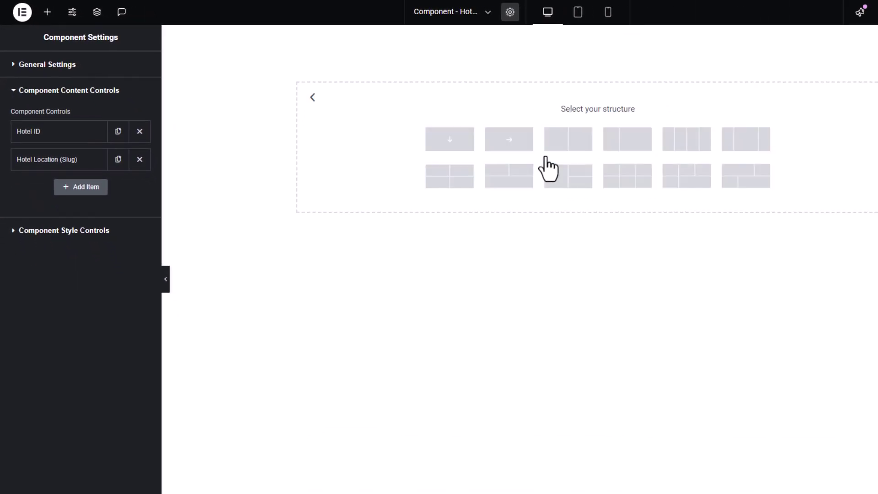
{"action": "left_click", "coordinate": [466, 143]}
{"action": "left_click", "coordinate": [50, 14]}
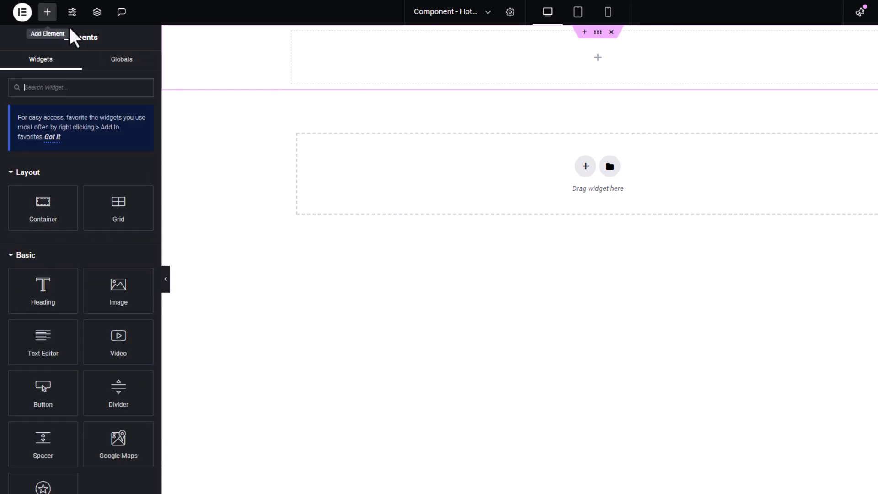
{"action": "type", "text": "lis"}
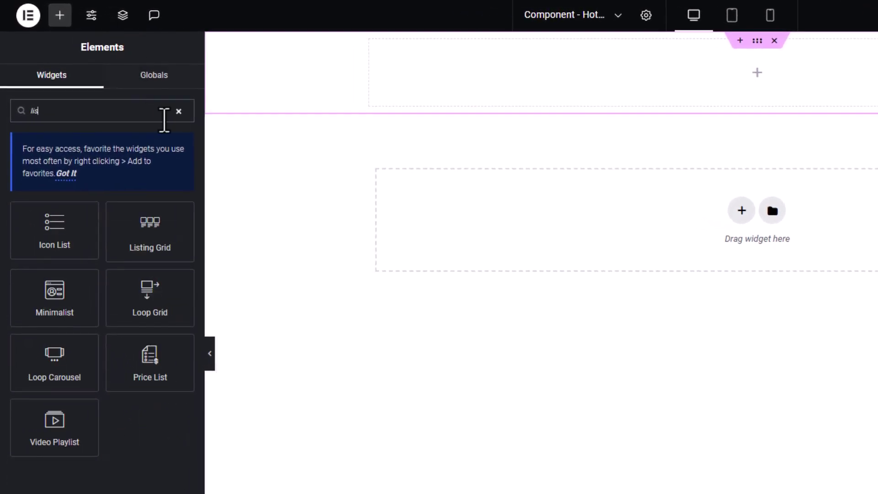
{"action": "left_click_drag", "start_coordinate": [148, 358], "coordinate": [654, 73]}
Set the Listing Grid to show "Listing of Hotels" in 1 column and publish the component
{"action": "left_click", "coordinate": [142, 163]}
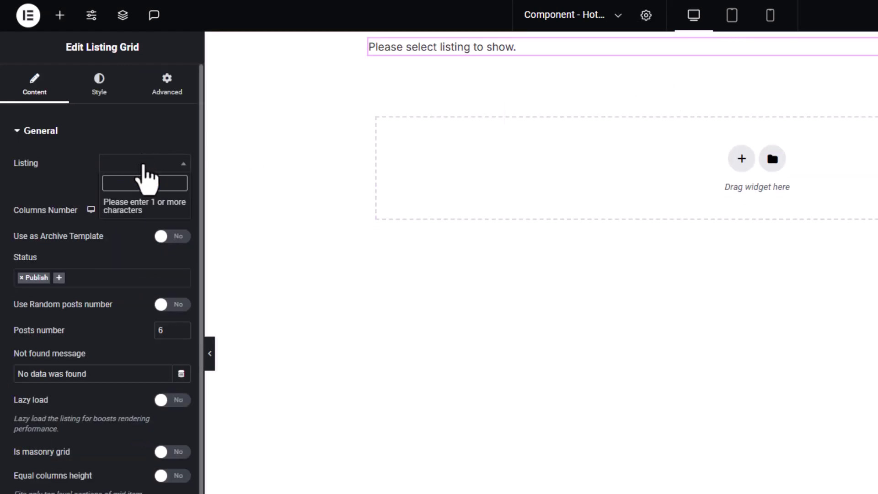
{"action": "type", "text": "hotel"}
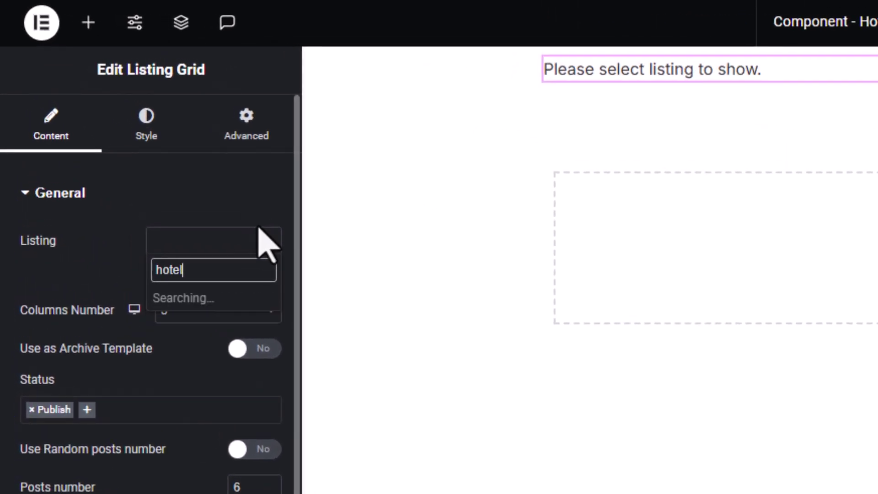
{"action": "left_click", "coordinate": [212, 299]}
{"action": "left_click", "coordinate": [206, 309]}
{"action": "left_click", "coordinate": [197, 331]}
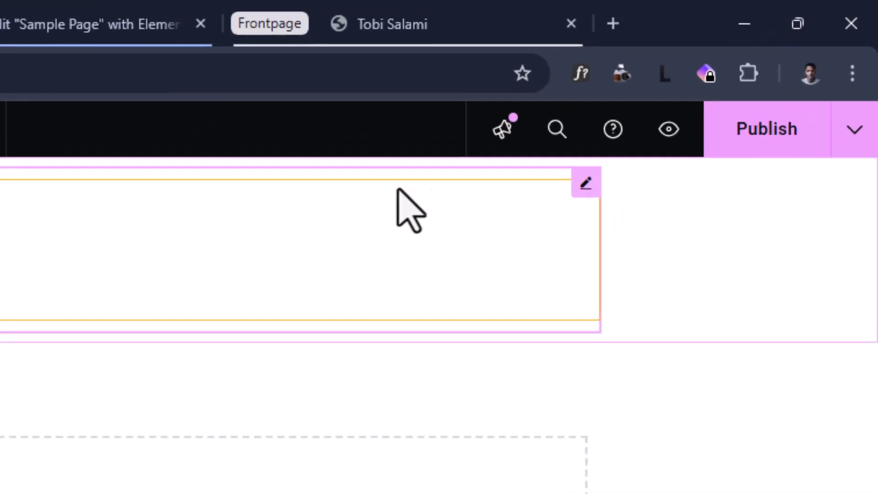
{"action": "left_click", "coordinate": [777, 137]}
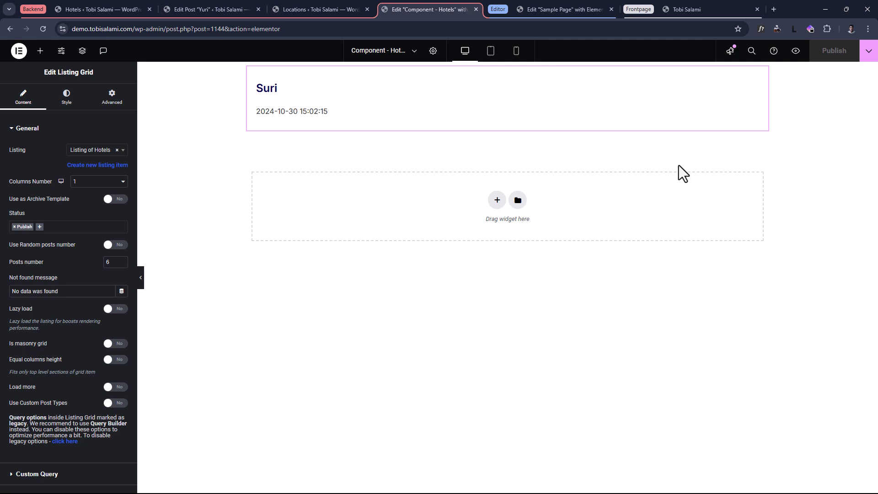
Reload the Sample Page editor and place the Component - Hotels widget in the empty container below the divider
{"action": "left_click", "coordinate": [550, 6]}
{"action": "left_click", "coordinate": [44, 29]}
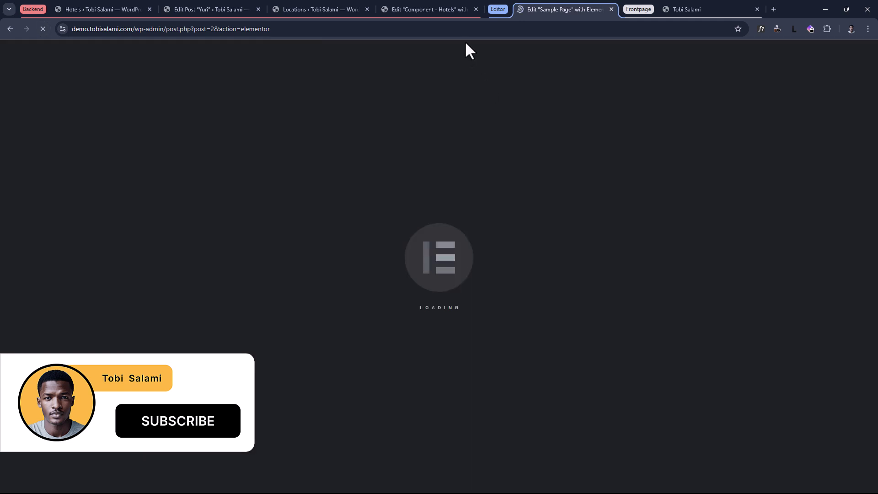
{"action": "mouse_move", "coordinate": [462, 9]}
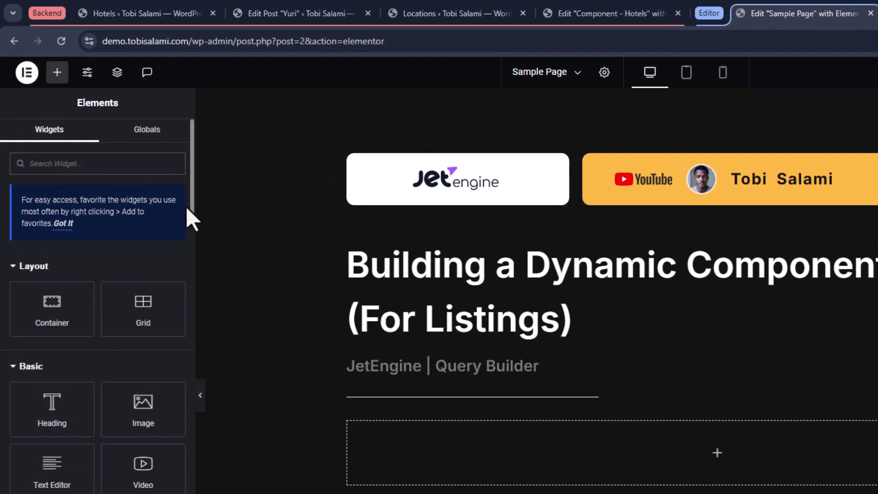
{"action": "type", "text": "hotel"}
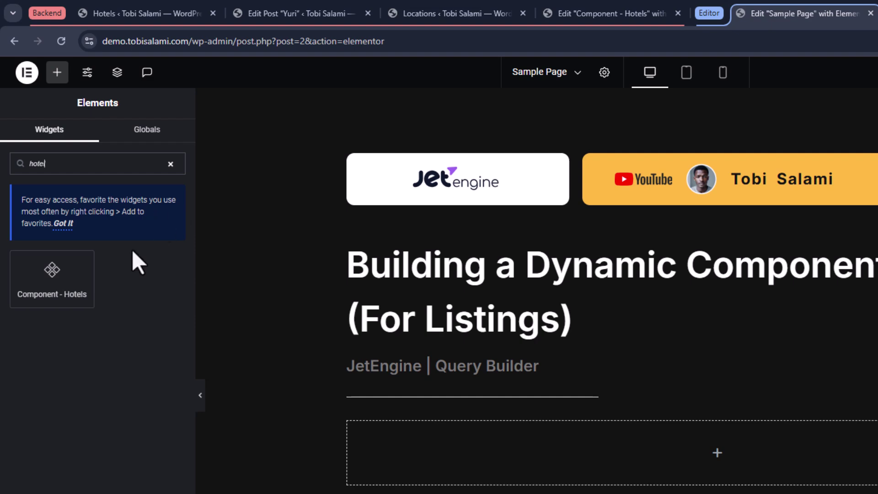
{"action": "left_click_drag", "start_coordinate": [56, 279], "coordinate": [301, 358]}
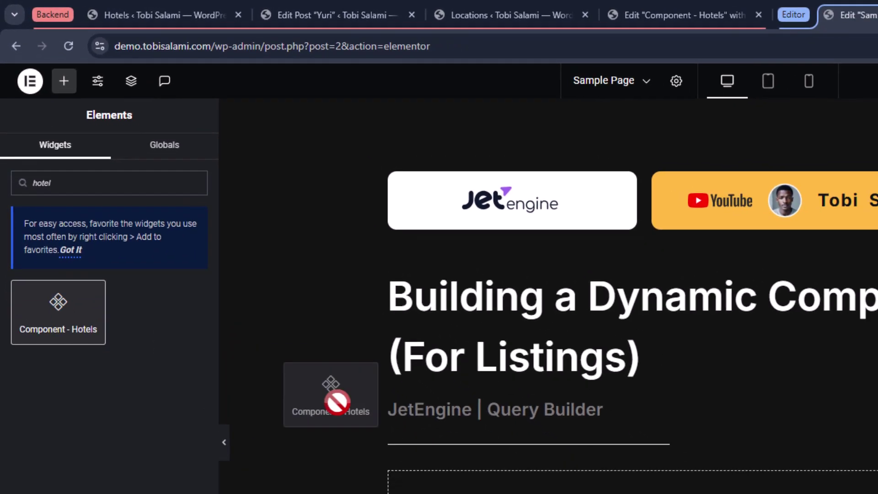
{"action": "left_click_drag", "start_coordinate": [337, 402], "coordinate": [645, 477]}
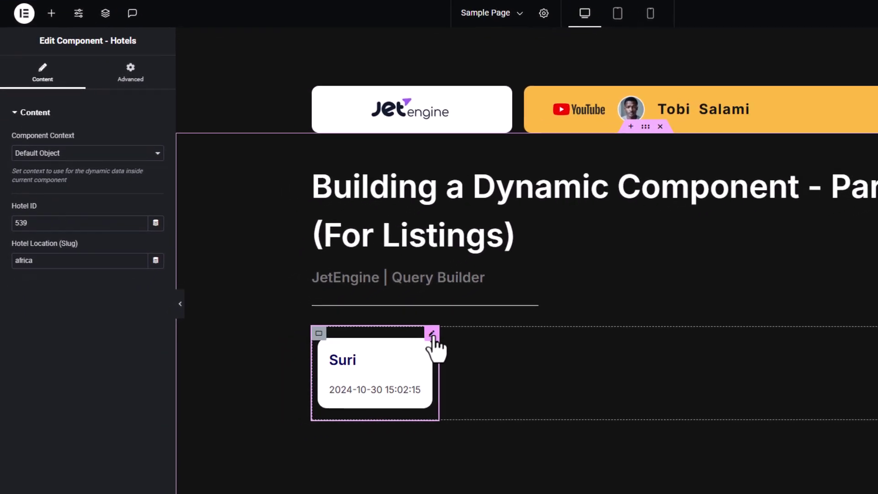
Set the hotels component's width to Full Width (100%) and highlight its Hotel ID and Hotel Location (Slug) values
{"action": "left_click", "coordinate": [130, 71]}
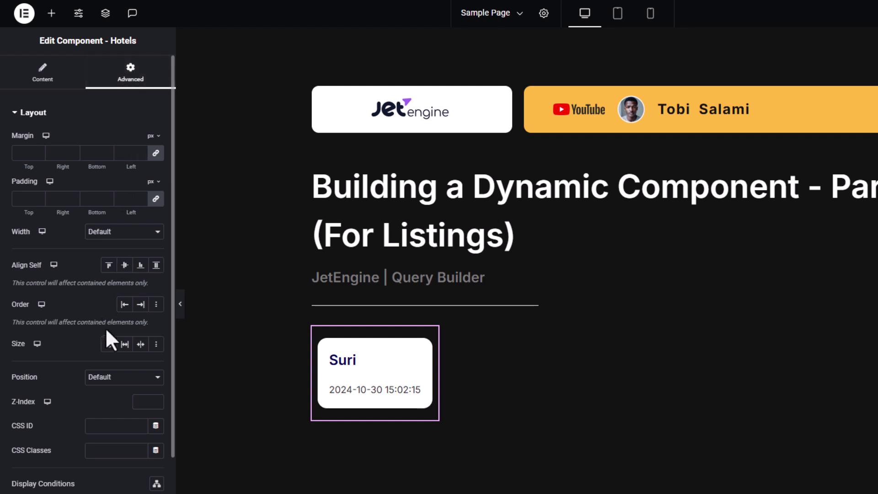
{"action": "left_click", "coordinate": [118, 233]}
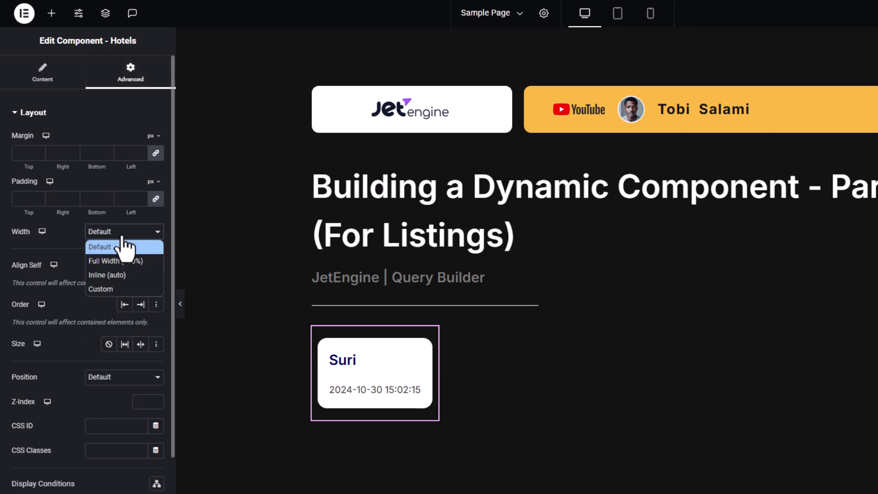
{"action": "left_click", "coordinate": [121, 264]}
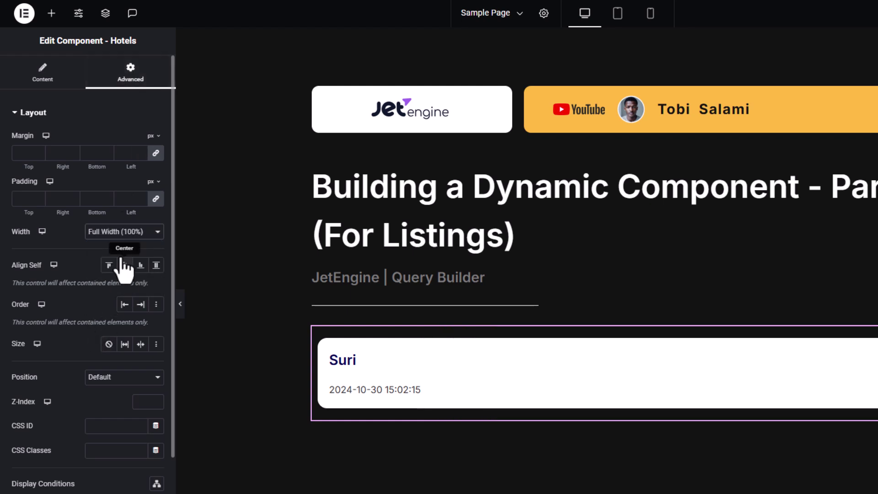
{"action": "left_click", "coordinate": [41, 86]}
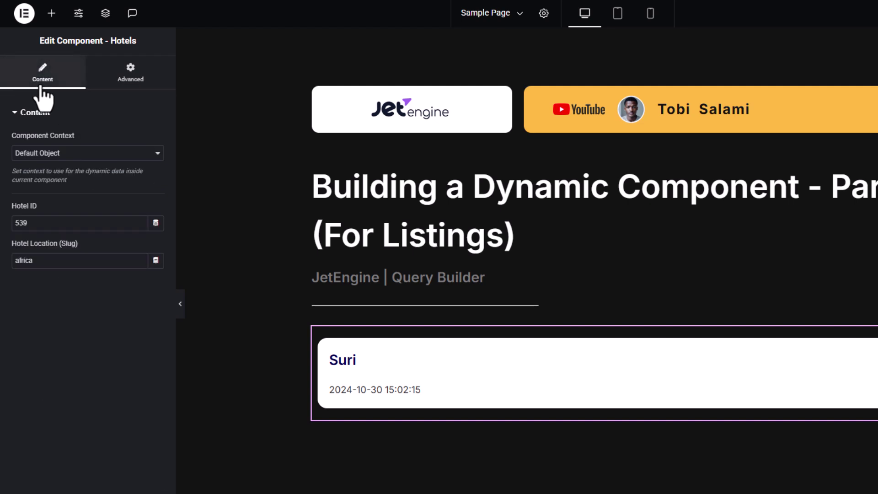
{"action": "left_click", "coordinate": [58, 221]}
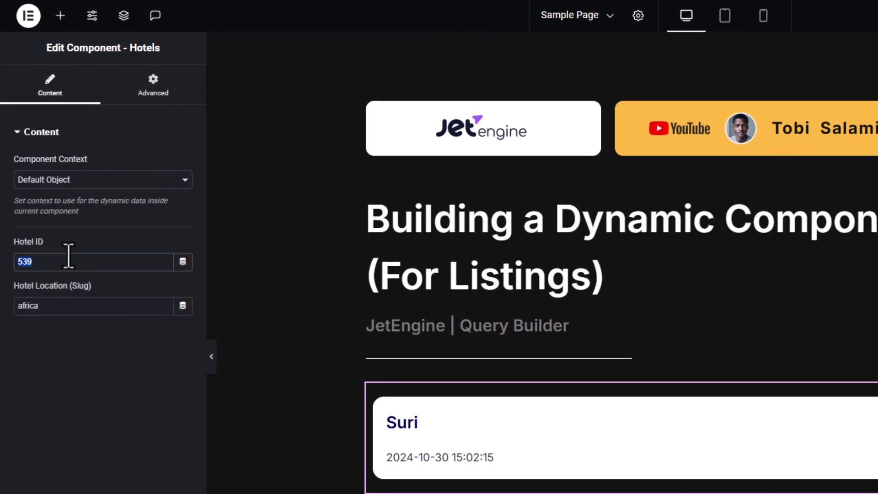
{"action": "double_click", "coordinate": [69, 301]}
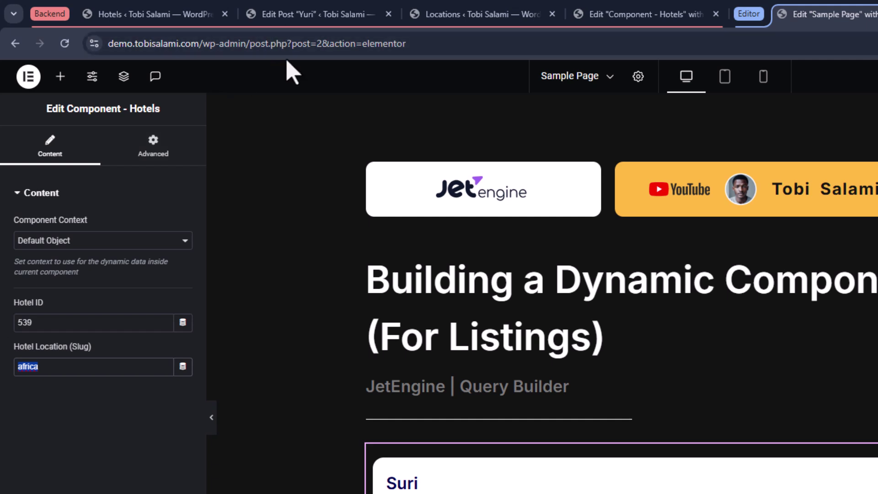
Return to the browser tab with Yuri's edit page and open the Hotels post list there
{"action": "left_click", "coordinate": [339, 10]}
{"action": "left_click", "coordinate": [27, 152]}
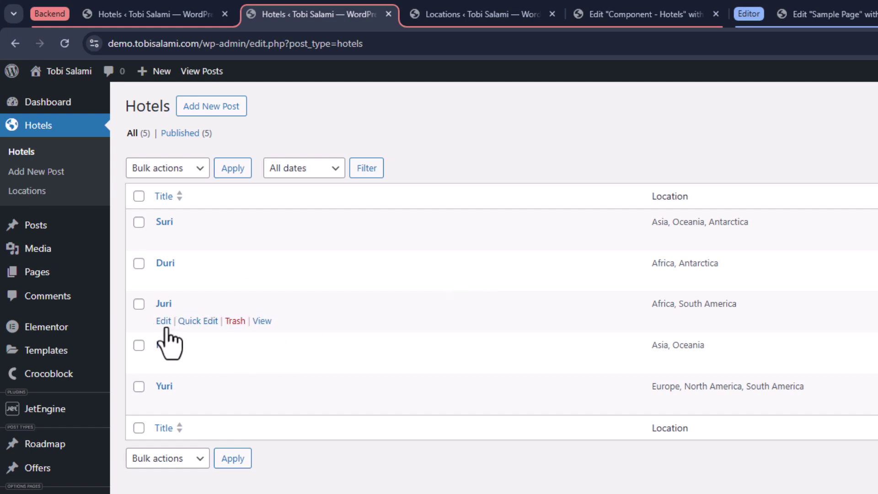
Open the hotel Juri's edit page in a new tab and copy its post ID, 543, from the page address
{"action": "right_click", "coordinate": [162, 326]}
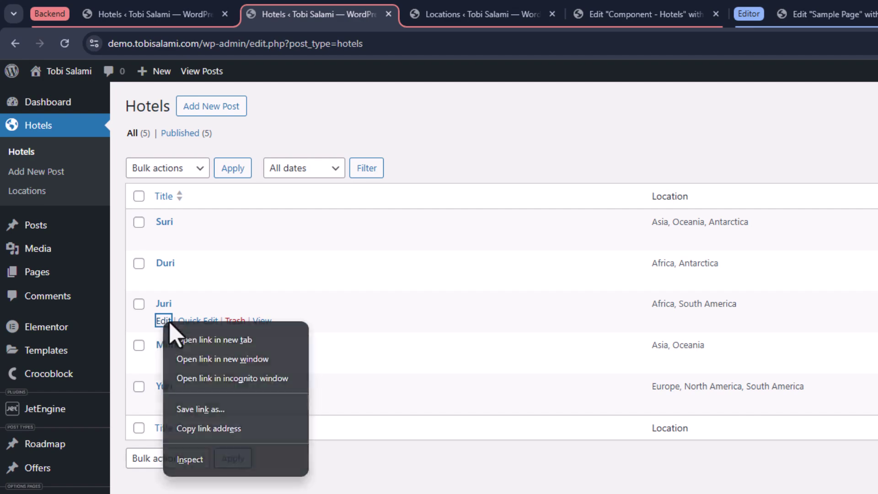
{"action": "left_click", "coordinate": [180, 337]}
{"action": "left_click", "coordinate": [419, 18]}
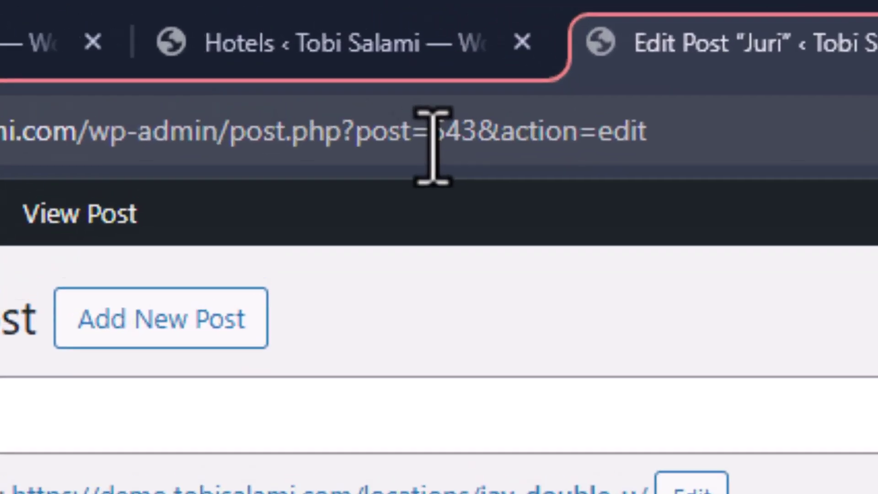
{"action": "left_click_drag", "start_coordinate": [432, 146], "coordinate": [503, 160]}
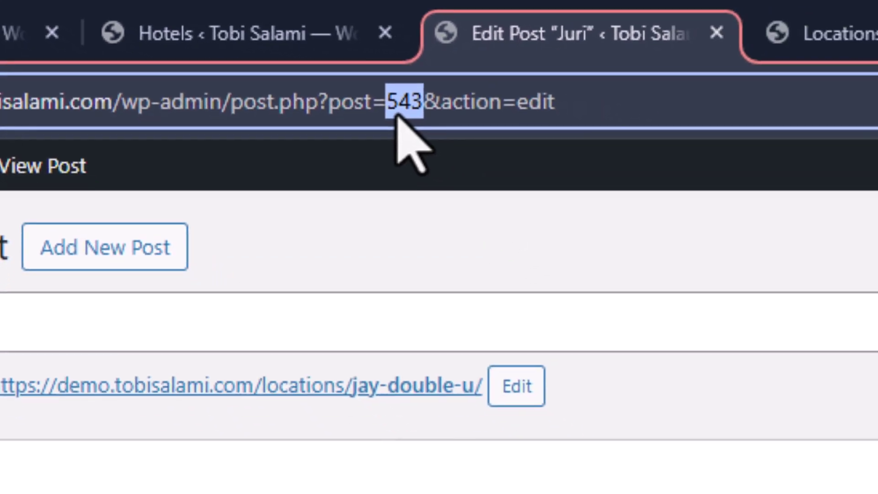
{"action": "right_click", "coordinate": [567, 162]}
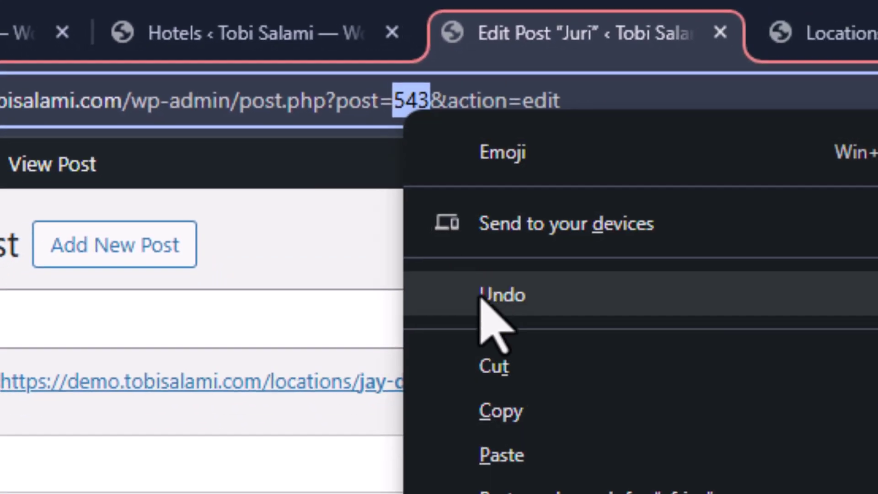
{"action": "left_click", "coordinate": [623, 333]}
Close the component's editor tab, and on the Sample Page set the hotels component's Hotel ID to 543 and update the page
{"action": "left_click", "coordinate": [766, 18]}
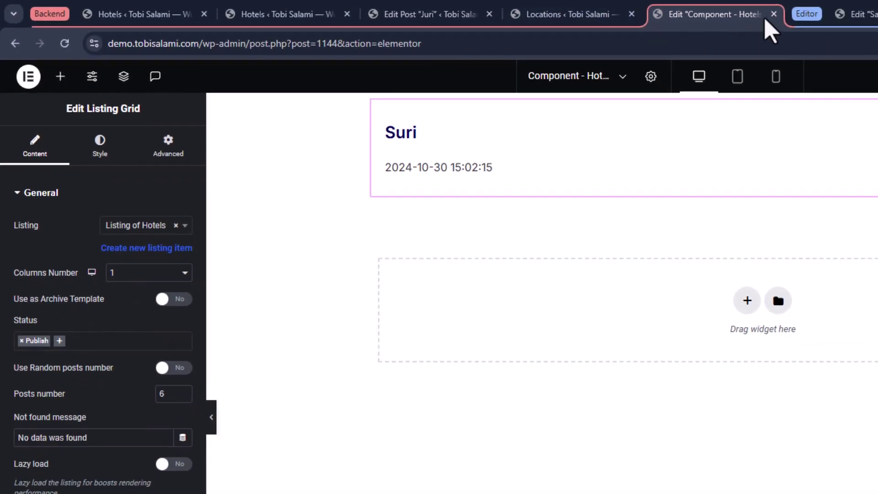
{"action": "left_click", "coordinate": [774, 14]}
{"action": "left_click", "coordinate": [717, 18]}
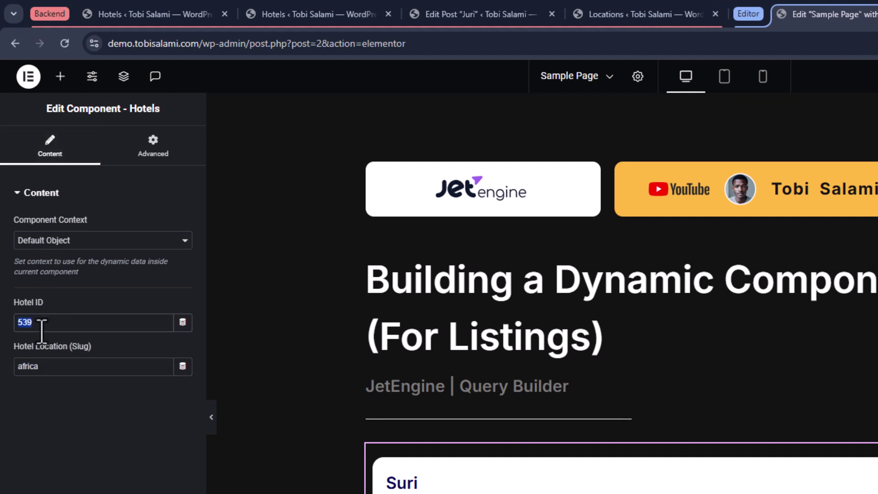
{"action": "type", "text": "543"}
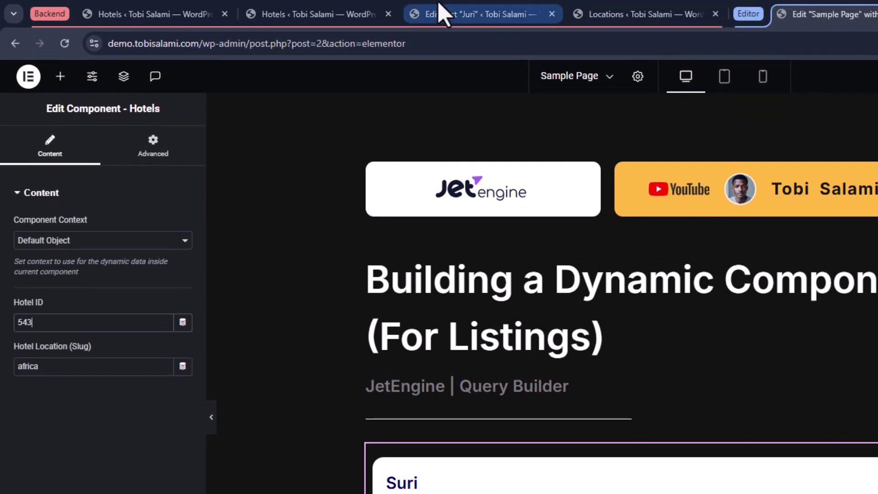
{"action": "left_click", "coordinate": [438, 10]}
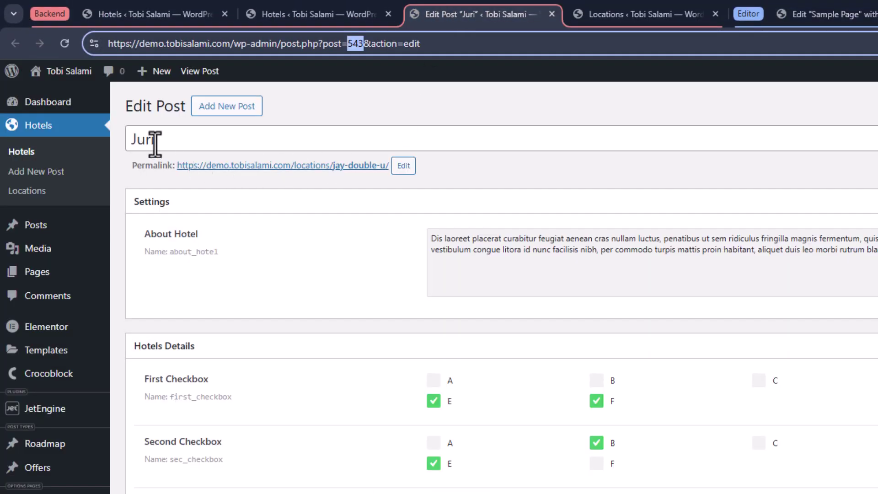
{"action": "left_click", "coordinate": [786, 14]}
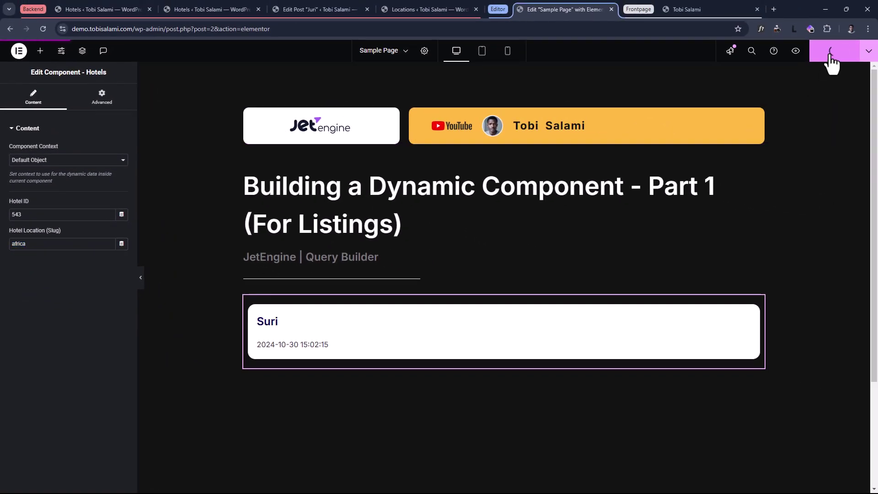
Switch to the Juri post's tab and open "Query of Hotels on the Site" for editing in JetEngine's Query Builder
{"action": "left_click", "coordinate": [358, 6]}
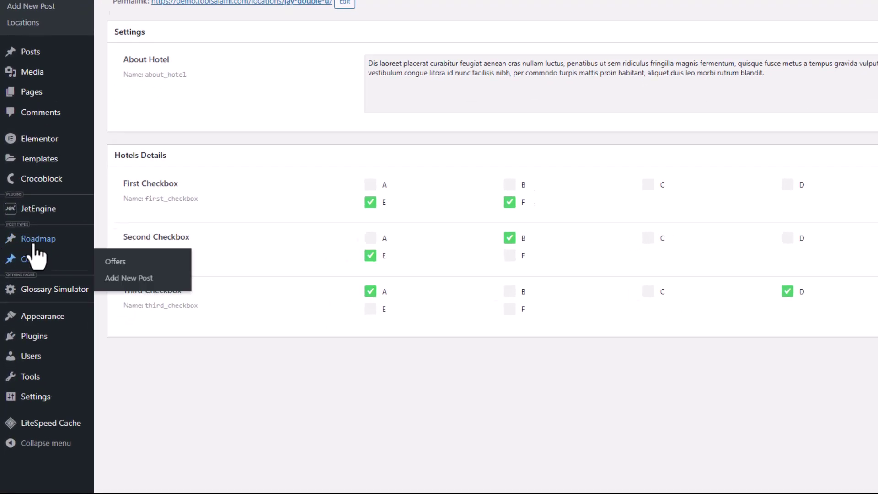
{"action": "mouse_move", "coordinate": [26, 279]}
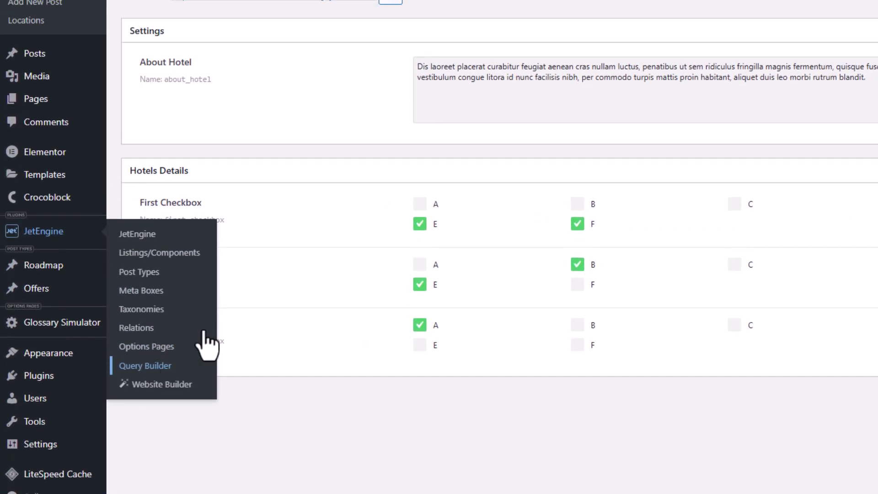
{"action": "left_click", "coordinate": [158, 305]}
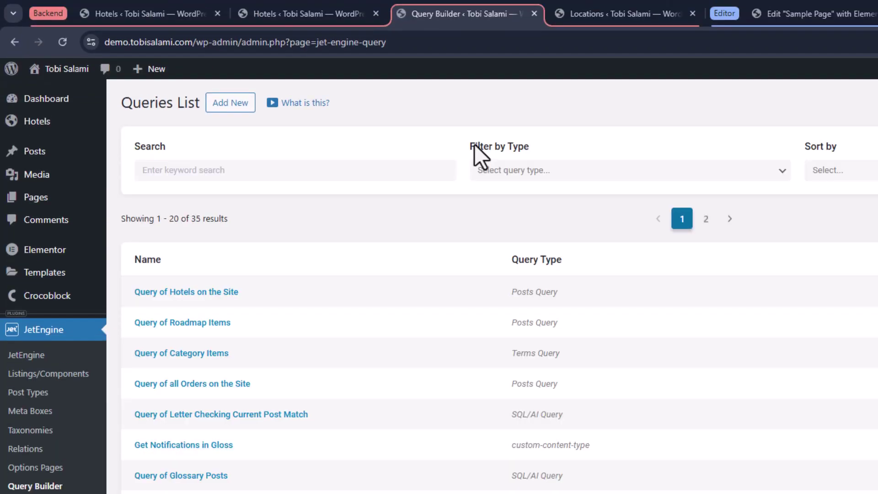
{"action": "left_click", "coordinate": [214, 292]}
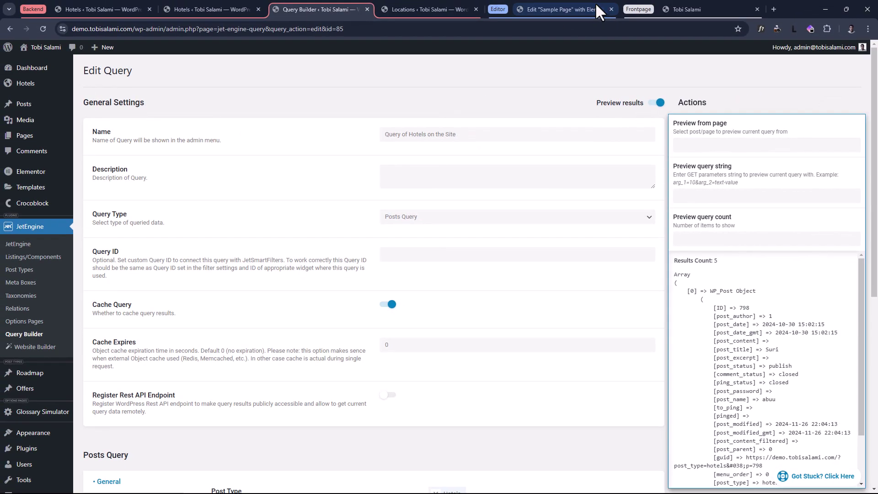
{"action": "left_click", "coordinate": [583, 8]}
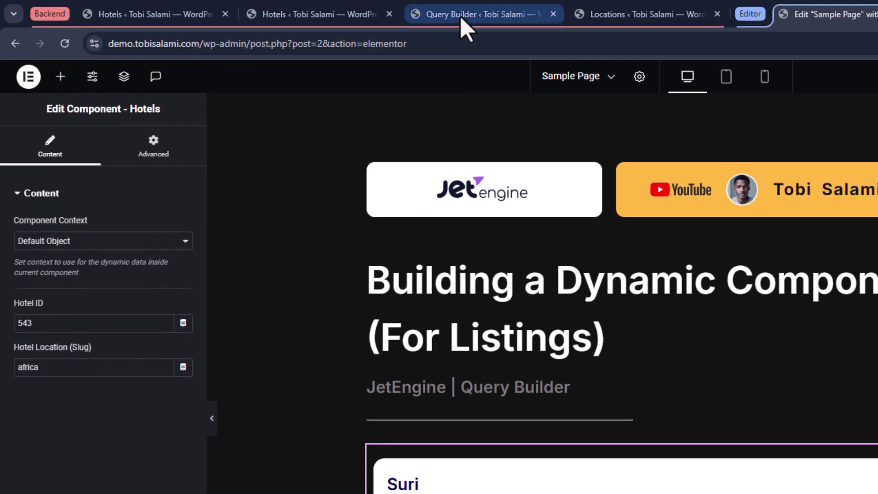
{"action": "left_click", "coordinate": [461, 18]}
Add a tax query clause to the hotels posts query and set its taxonomy to Locations (locations-places)
{"action": "scroll", "coordinate": [490, 254], "scroll_direction": "down", "scroll_amount": 10}
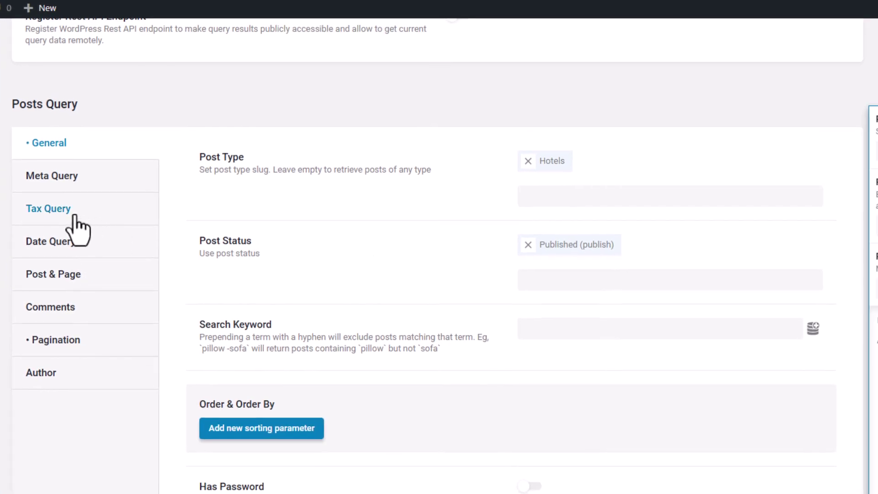
{"action": "left_click", "coordinate": [75, 216]}
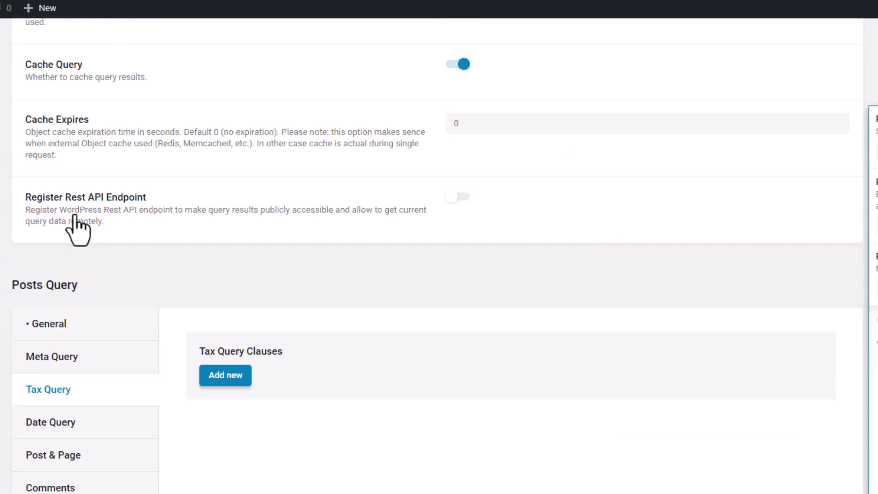
{"action": "left_click", "coordinate": [225, 375]}
{"action": "scroll", "coordinate": [475, 329], "scroll_direction": "down", "scroll_amount": 3}
{"action": "left_click", "coordinate": [565, 281]}
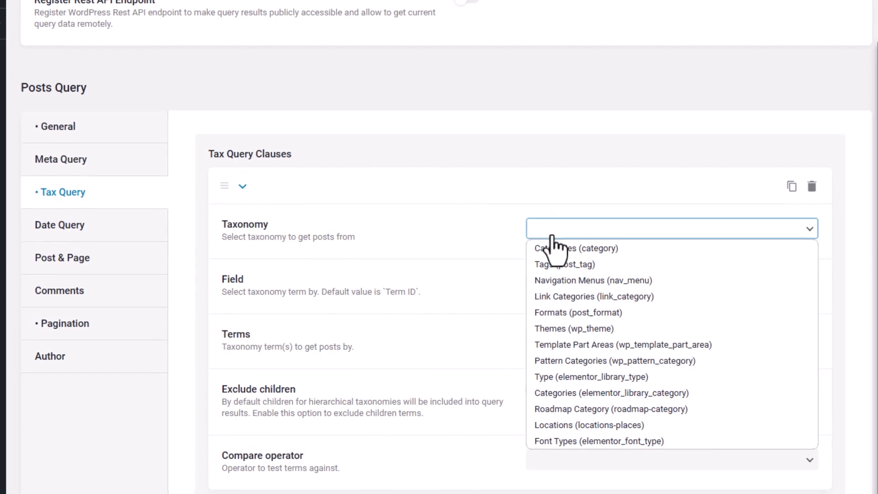
{"action": "left_click", "coordinate": [599, 424]}
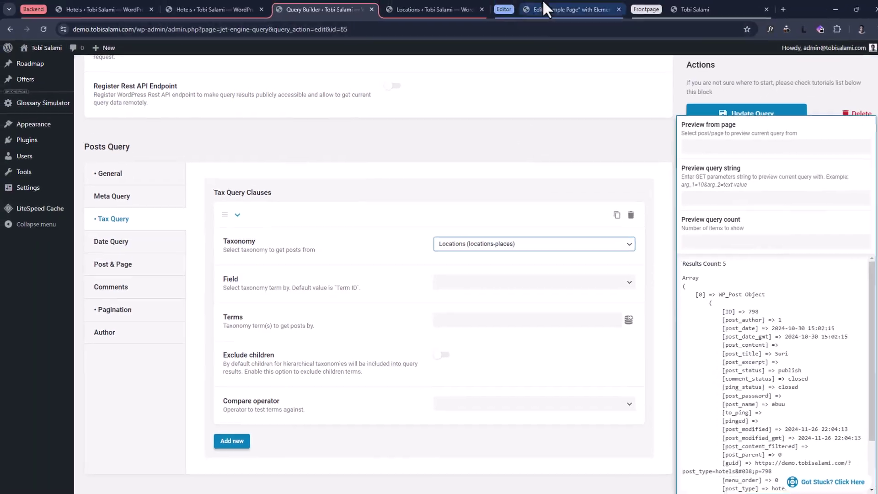
Check the Sample Page's Hotel Location (Slug) control, return to the query, and set the tax clause's field to Slug
{"action": "left_click", "coordinate": [558, 8]}
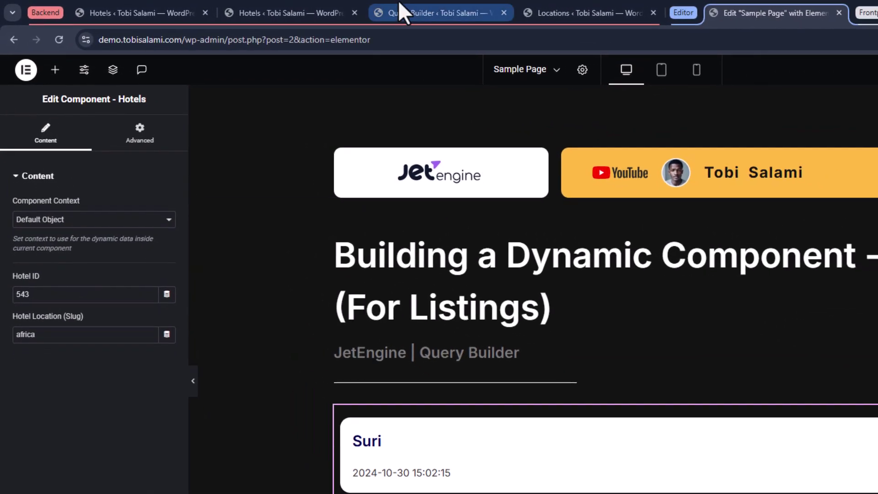
{"action": "left_click", "coordinate": [434, 12]}
{"action": "left_click_drag", "start_coordinate": [399, 0], "coordinate": [515, 3]}
{"action": "left_click", "coordinate": [571, 291]}
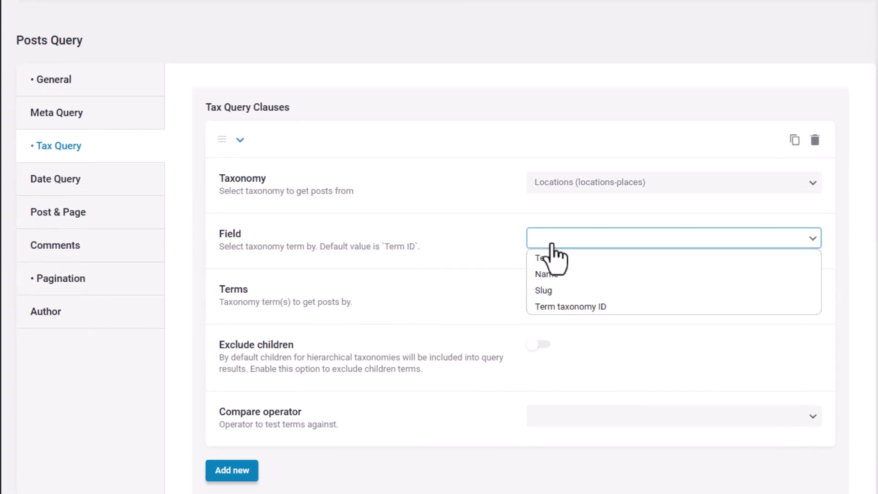
{"action": "left_click", "coordinate": [551, 291]}
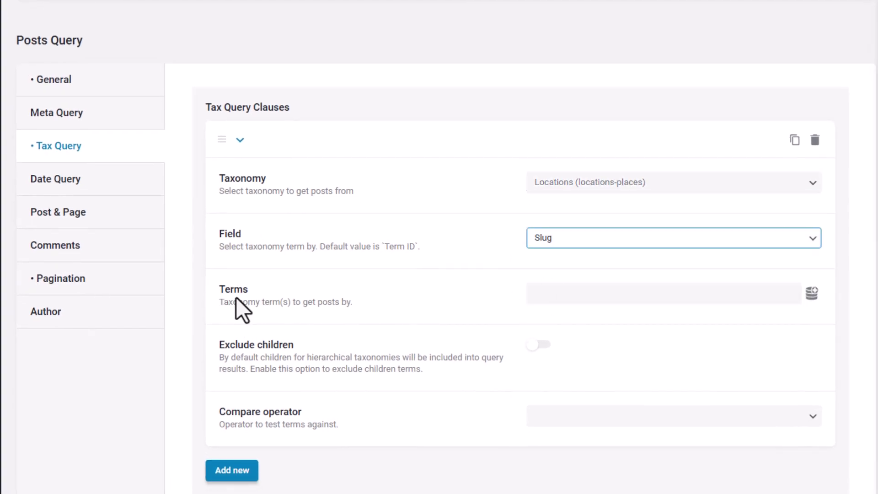
Assign the dynamic Component Control Value macro to the tax clause's Terms, checking the location slug on the Sample Page
{"action": "left_click", "coordinate": [551, 295]}
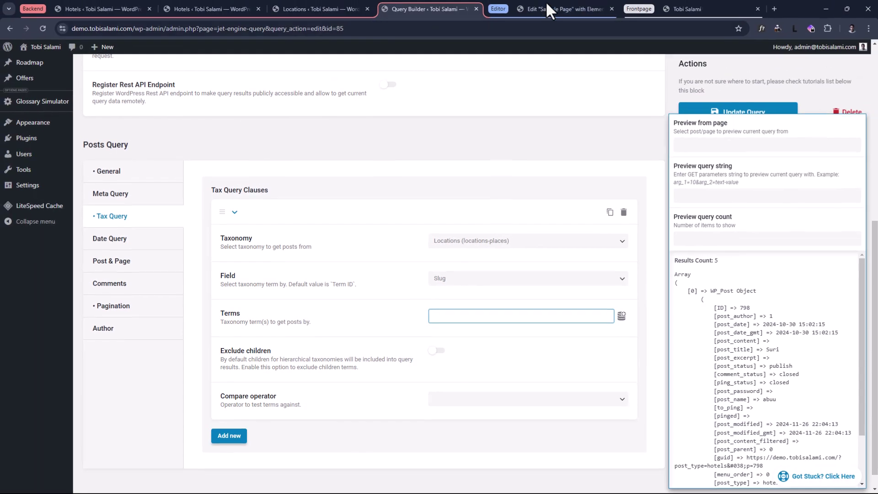
{"action": "left_click", "coordinate": [541, 9]}
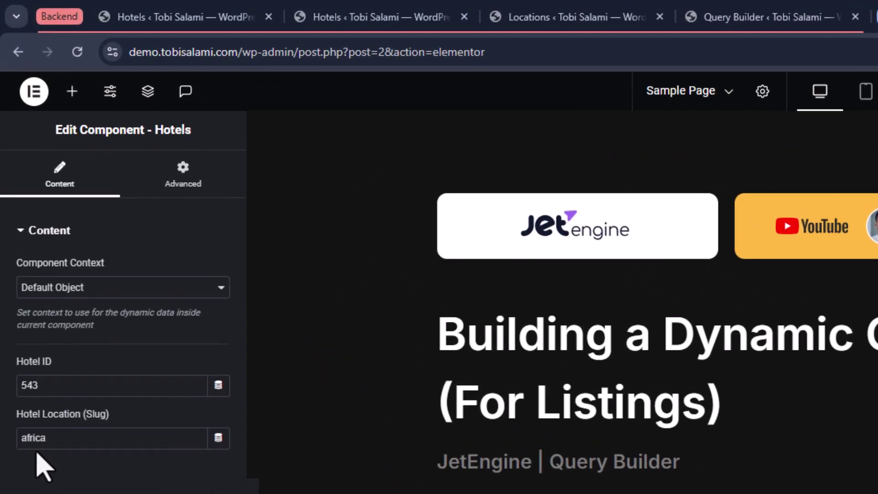
{"action": "double_click", "coordinate": [19, 244]}
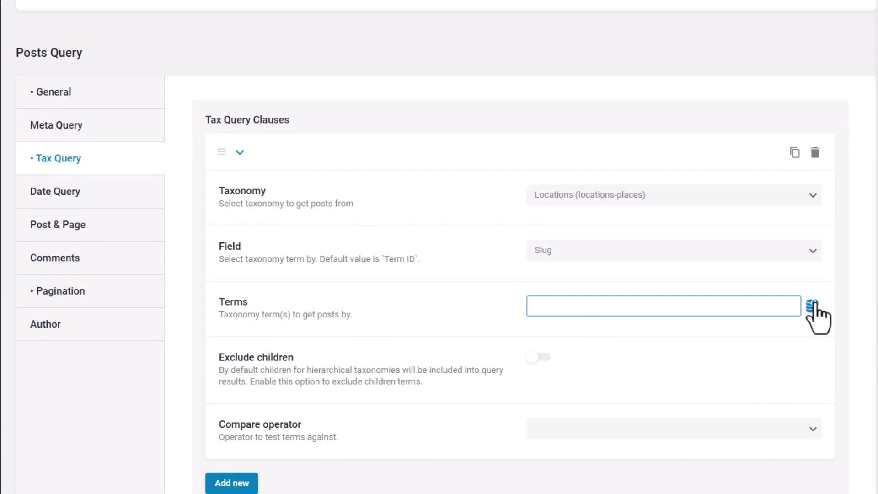
{"action": "left_click", "coordinate": [812, 312]}
{"action": "left_click", "coordinate": [627, 321]}
{"action": "type", "text": "c"}
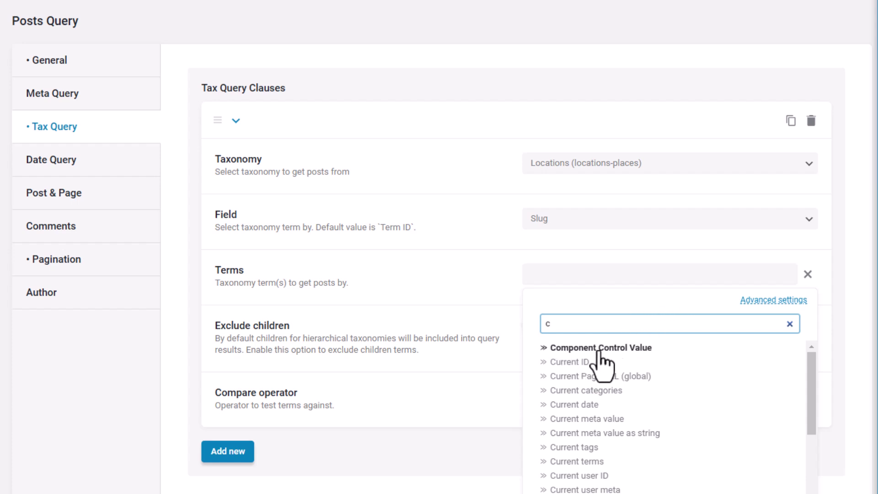
{"action": "left_click", "coordinate": [565, 351]}
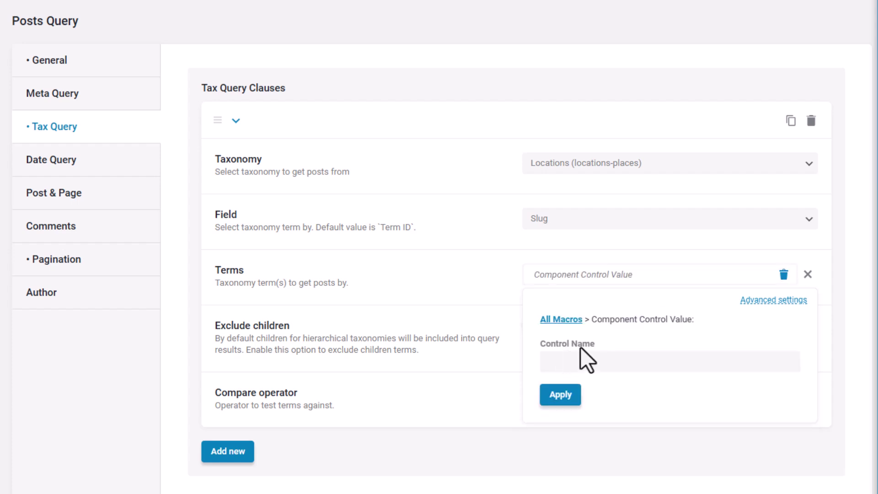
Paste hotel_location from the clipboard history as the Terms macro's control name and apply the macro
{"action": "left_click", "coordinate": [600, 359]}
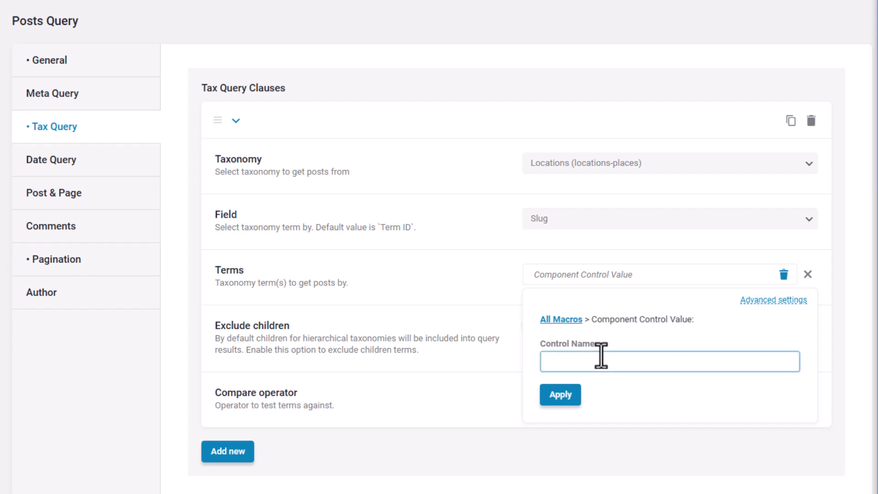
{"action": "key", "text": "super+v"}
{"action": "scroll", "coordinate": [622, 256], "scroll_direction": "down", "scroll_amount": 3}
{"action": "scroll", "coordinate": [627, 241], "scroll_direction": "down", "scroll_amount": 3}
{"action": "scroll", "coordinate": [627, 244], "scroll_direction": "up", "scroll_amount": 1}
{"action": "scroll", "coordinate": [624, 245], "scroll_direction": "up", "scroll_amount": 3}
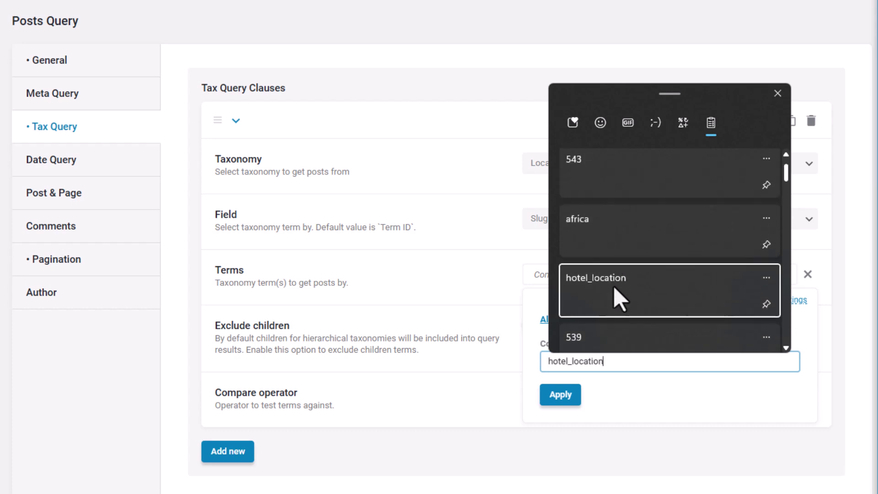
{"action": "left_click", "coordinate": [620, 299]}
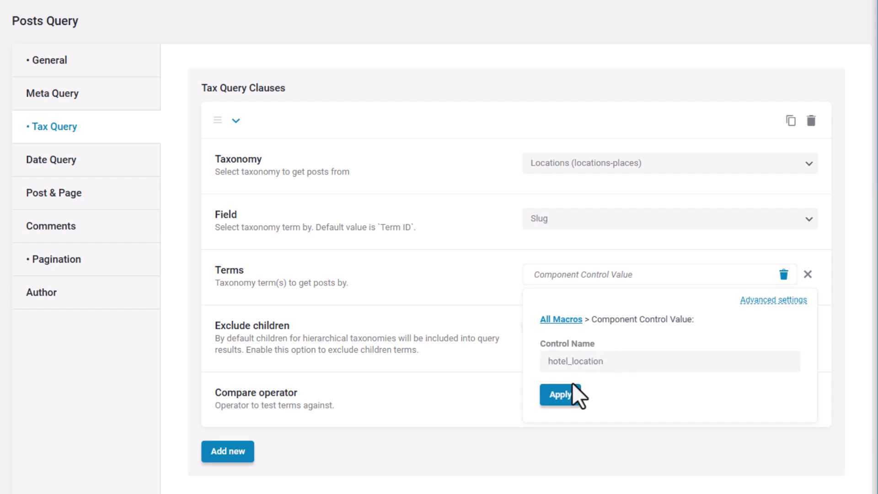
{"action": "left_click", "coordinate": [561, 395]}
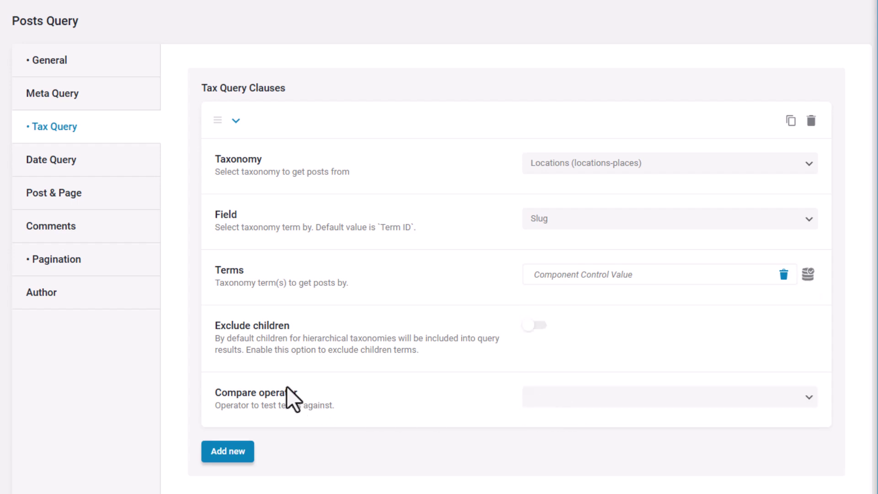
Set the Locations tax clause's compare operator to IN
{"action": "left_click", "coordinate": [611, 403]}
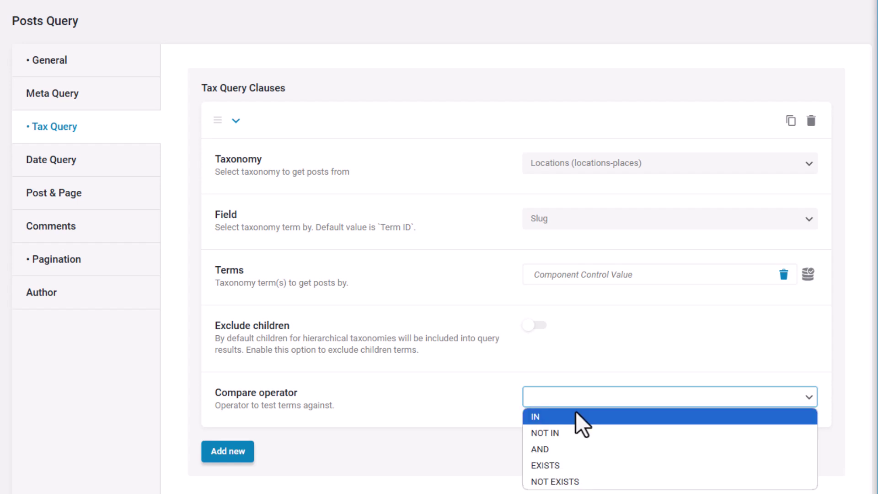
{"action": "left_click", "coordinate": [567, 414]}
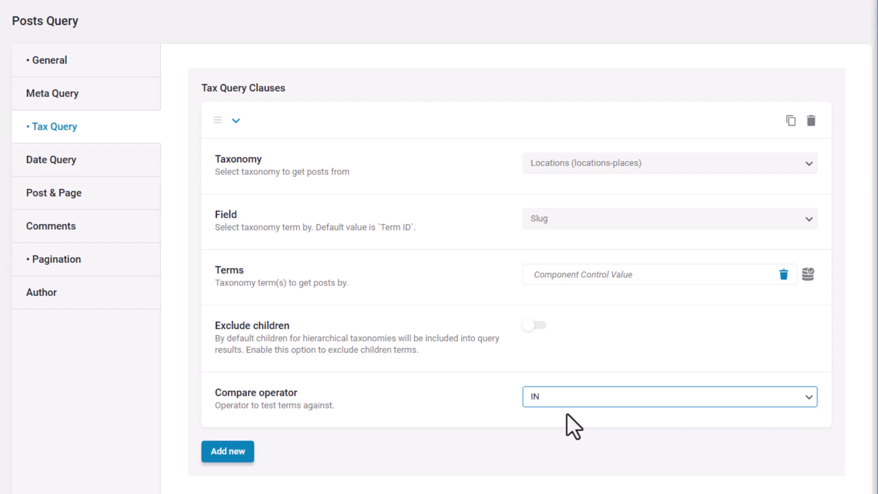
{"action": "scroll", "coordinate": [215, 88], "scroll_direction": "down", "scroll_amount": 1}
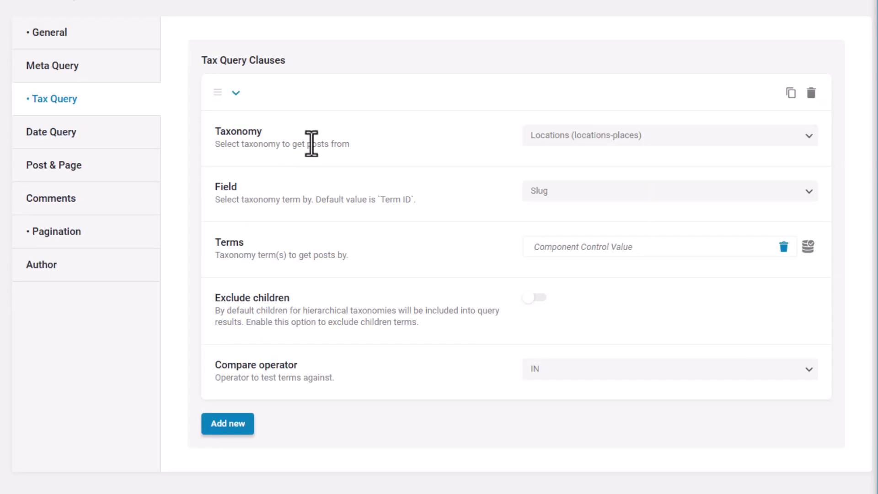
Open the query's Post & Page parameters and examine the Post ID and Post In options
{"action": "left_click", "coordinate": [58, 173]}
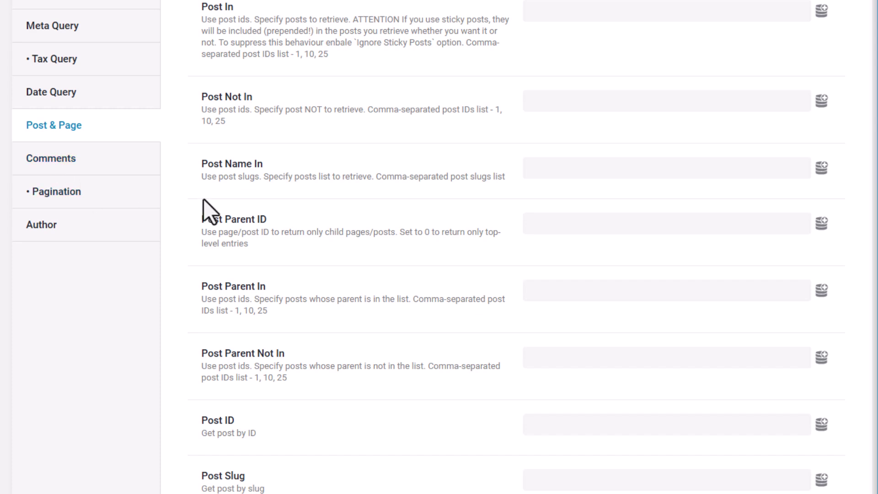
{"action": "scroll", "coordinate": [238, 204], "scroll_direction": "down", "scroll_amount": 3}
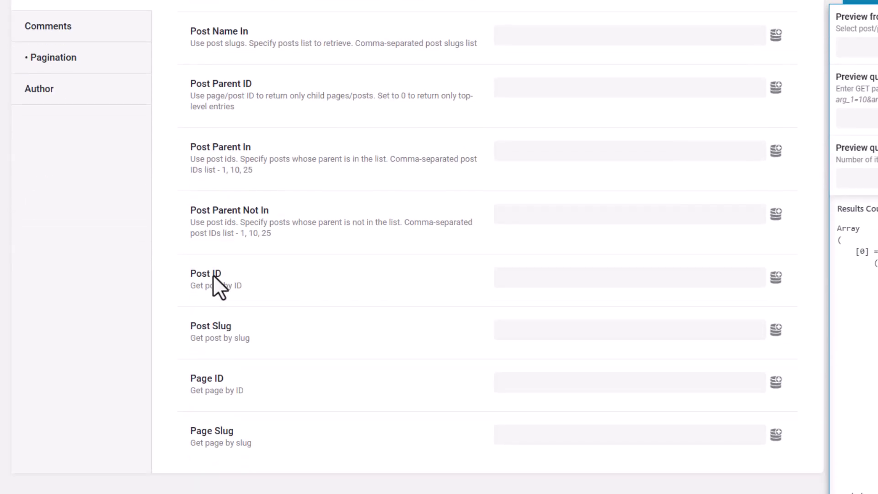
{"action": "left_click_drag", "start_coordinate": [182, 269], "coordinate": [265, 287]}
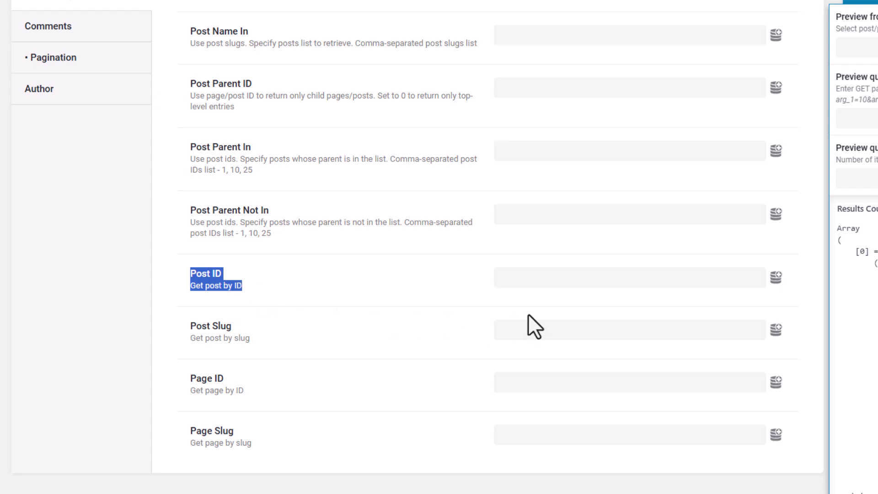
{"action": "left_click", "coordinate": [517, 283]}
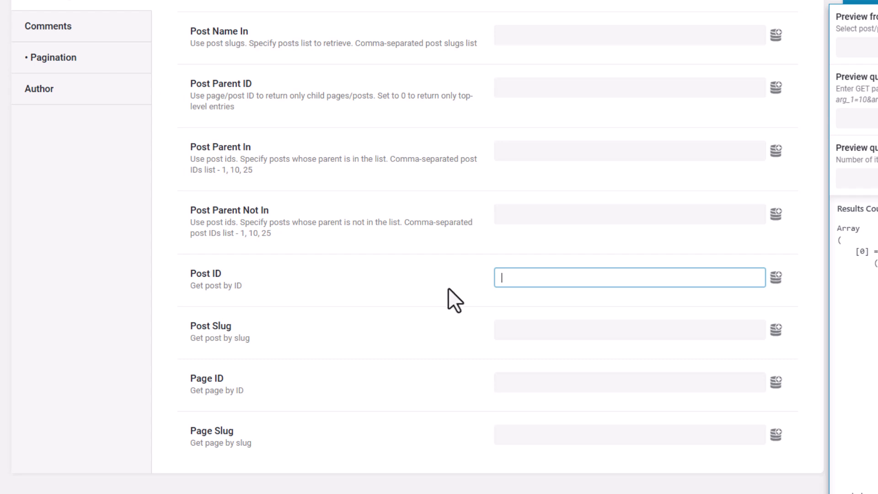
{"action": "scroll", "coordinate": [455, 265], "scroll_direction": "up", "scroll_amount": 3}
{"action": "left_click_drag", "start_coordinate": [184, 12], "coordinate": [242, 33]}
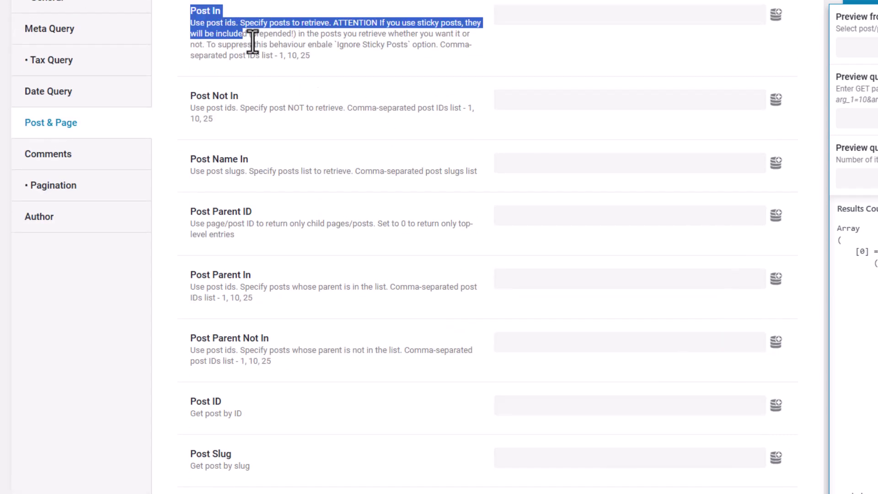
{"action": "left_click", "coordinate": [343, 120]}
{"action": "scroll", "coordinate": [343, 123], "scroll_direction": "down", "scroll_amount": 3}
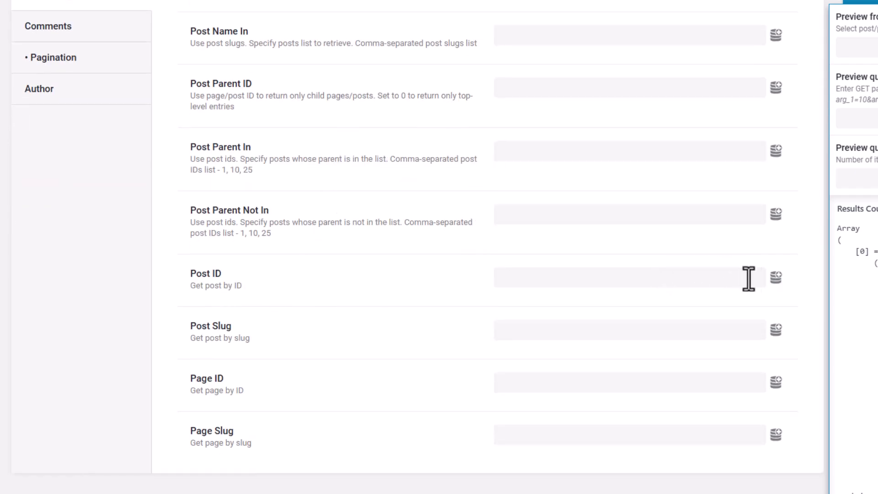
Assign the Component Control Value macro with control name hotel_id to the Post ID parameter and update the query
{"action": "left_click", "coordinate": [775, 277]}
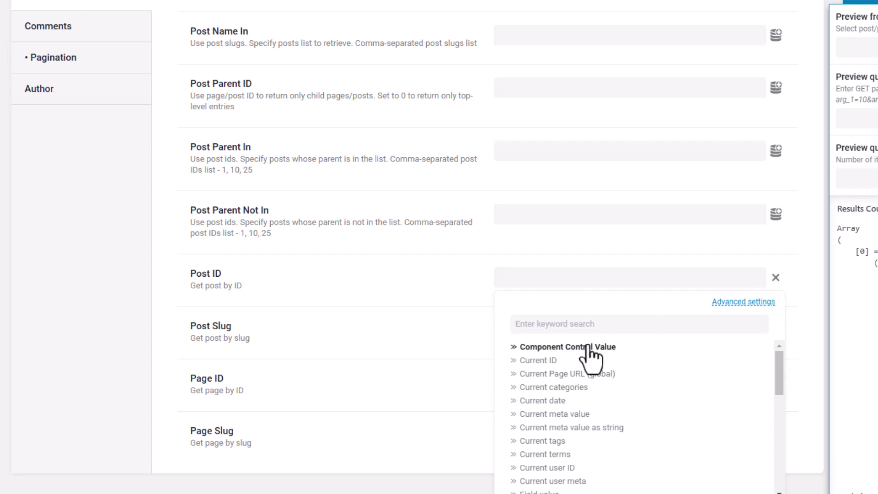
{"action": "left_click", "coordinate": [569, 347]}
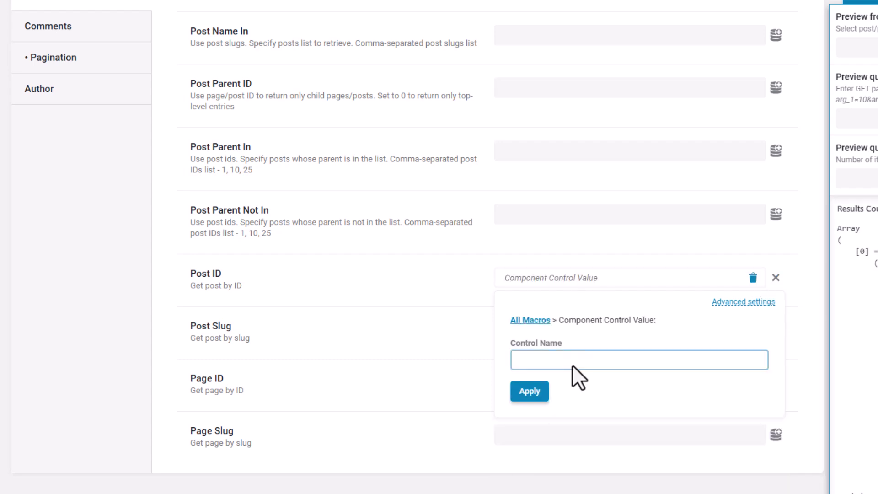
{"action": "key", "text": "super+v"}
{"action": "scroll", "coordinate": [593, 273], "scroll_direction": "down", "scroll_amount": 2}
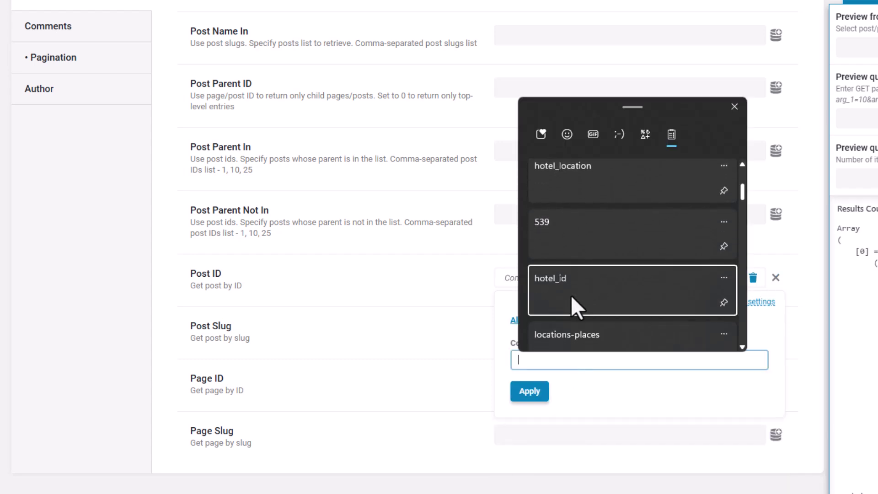
{"action": "left_click", "coordinate": [571, 295]}
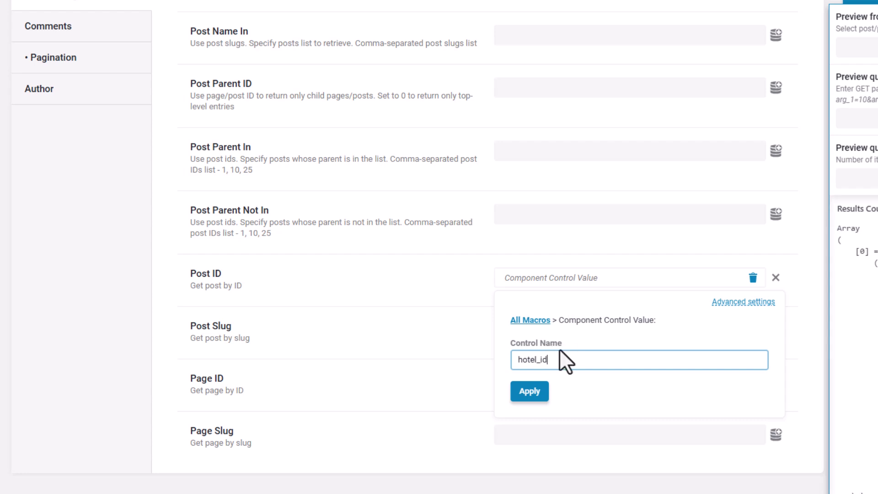
{"action": "left_click", "coordinate": [530, 389]}
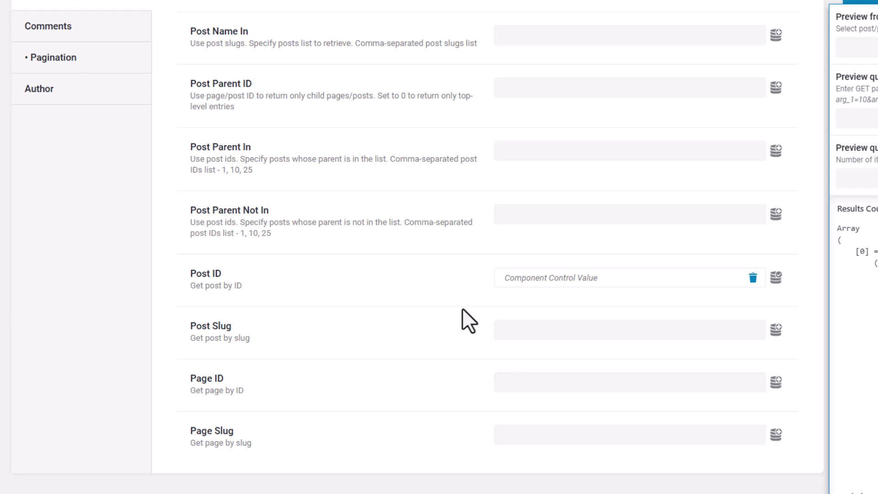
{"action": "left_click", "coordinate": [759, 71]}
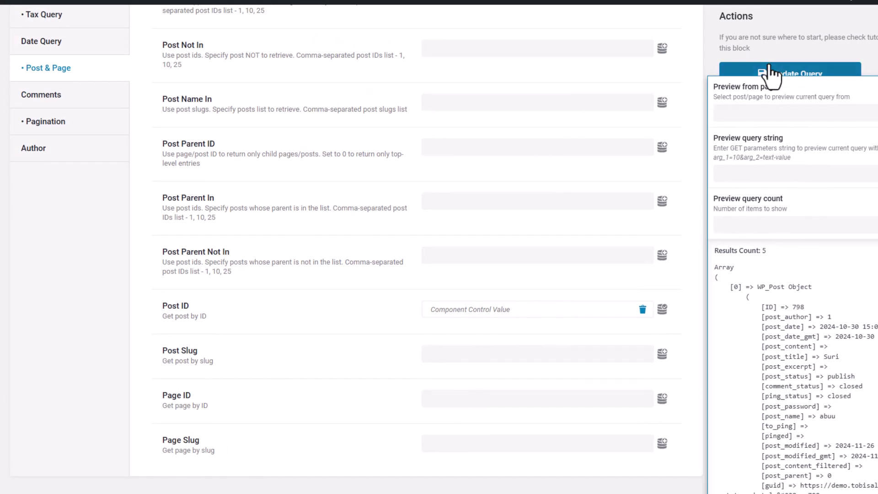
Reload the Sample Page in the Elementor editor and reopen the Hotels component's settings
{"action": "left_click", "coordinate": [597, 5]}
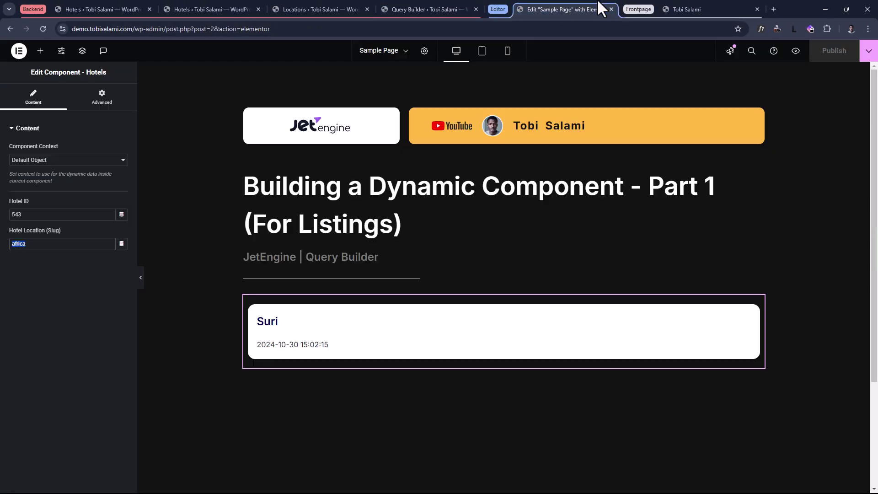
{"action": "left_click", "coordinate": [49, 30]}
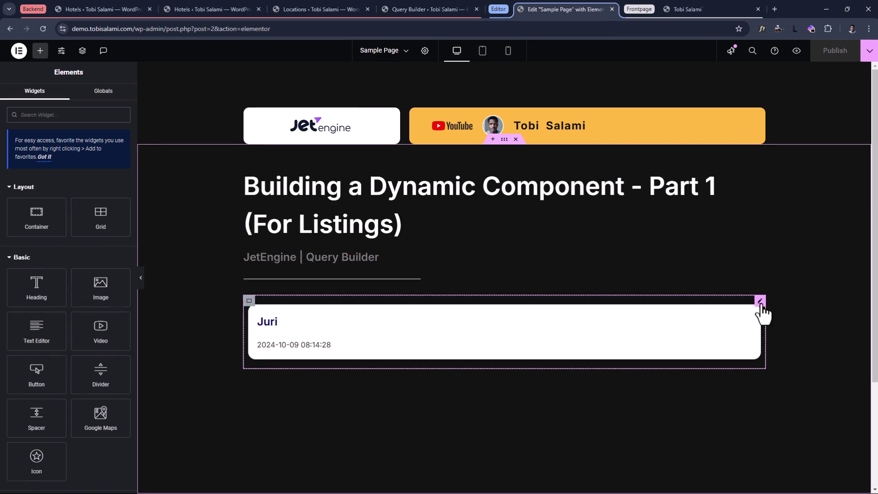
{"action": "left_click", "coordinate": [758, 300]}
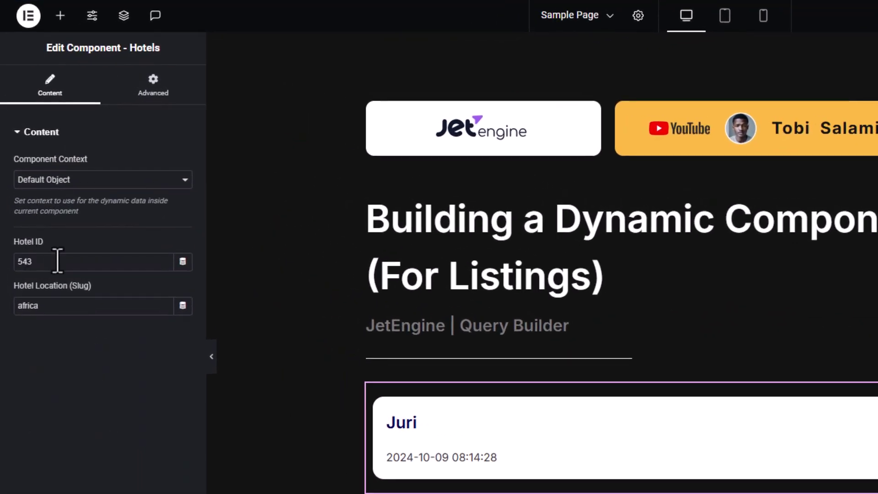
Open the Muri hotel post for editing from the Hotels list and copy its post ID from the page address
{"action": "left_click_drag", "start_coordinate": [58, 260], "coordinate": [2, 264]}
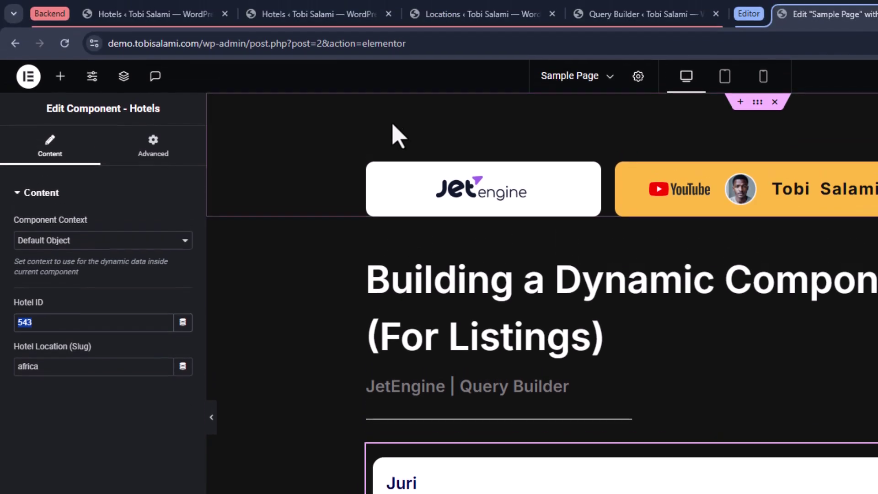
{"action": "left_click", "coordinate": [336, 16]}
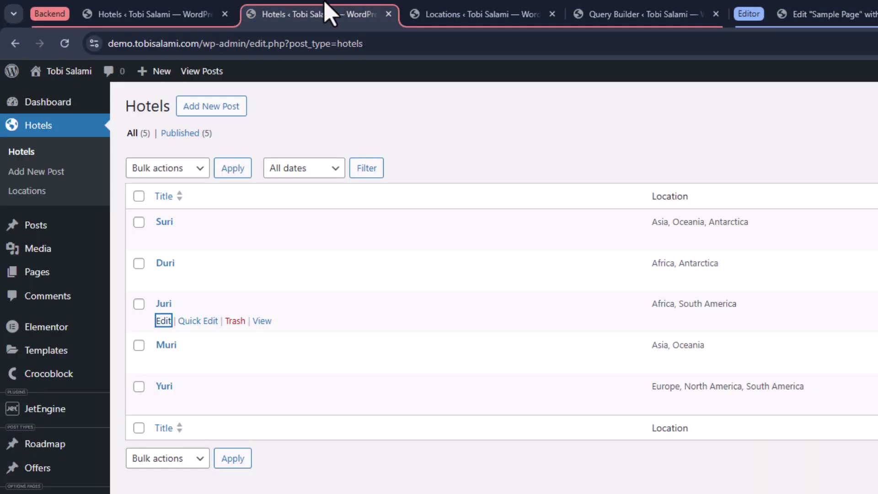
{"action": "mouse_move", "coordinate": [165, 363]}
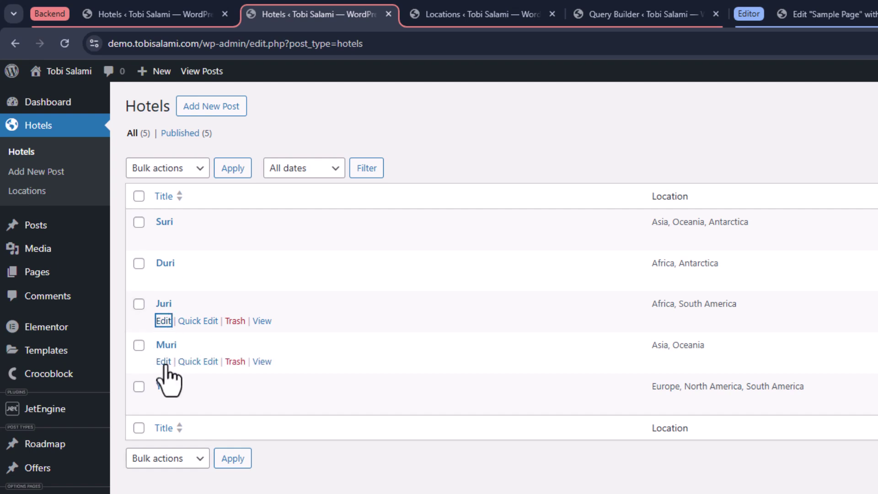
{"action": "left_click", "coordinate": [165, 362]}
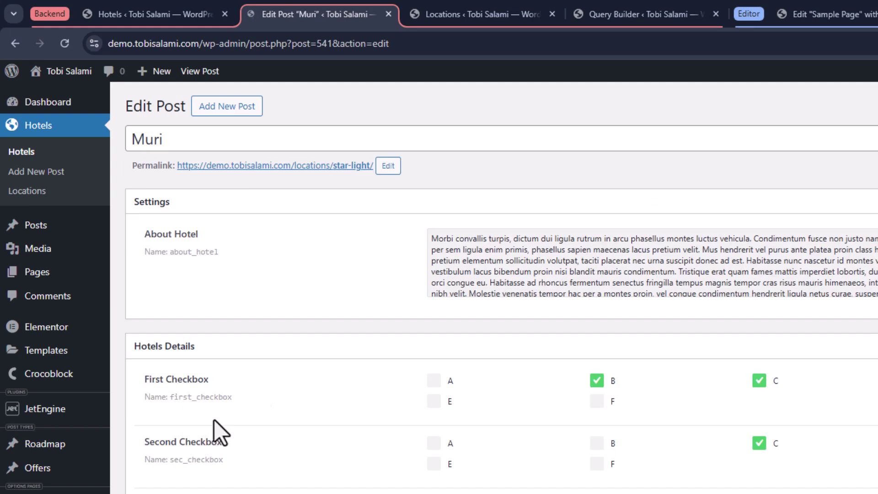
{"action": "left_click", "coordinate": [316, 44]}
{"action": "left_click_drag", "start_coordinate": [317, 44], "coordinate": [334, 45]}
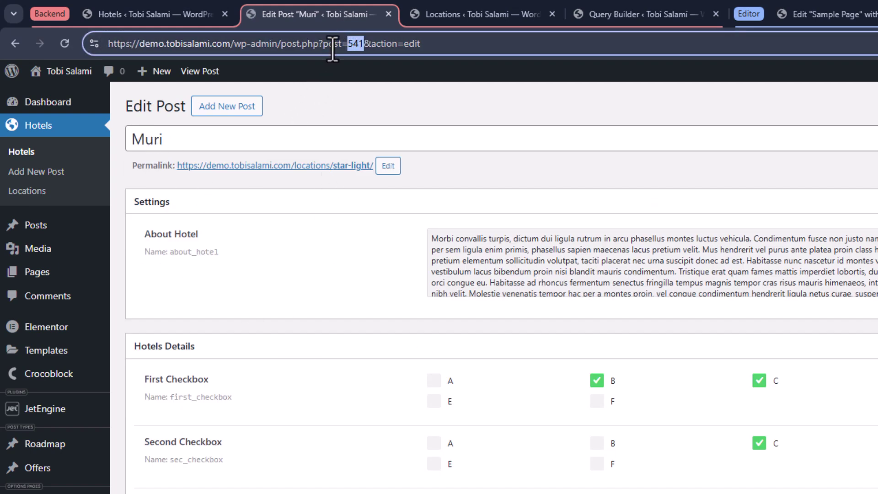
{"action": "right_click", "coordinate": [353, 47]}
{"action": "left_click", "coordinate": [392, 177]}
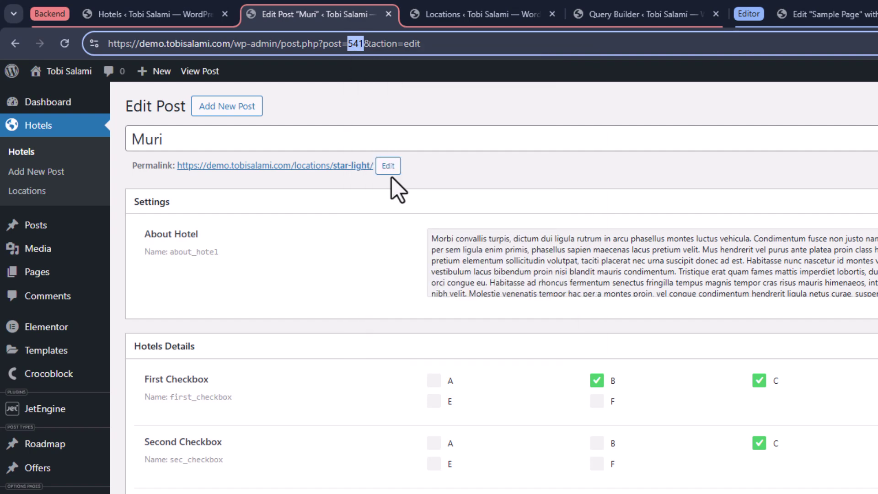
Return to the Sample Page and set the Hotels component's Hotel ID to 541
{"action": "left_click", "coordinate": [640, 13]}
{"action": "key", "text": "ctrl+shift+Tab"}
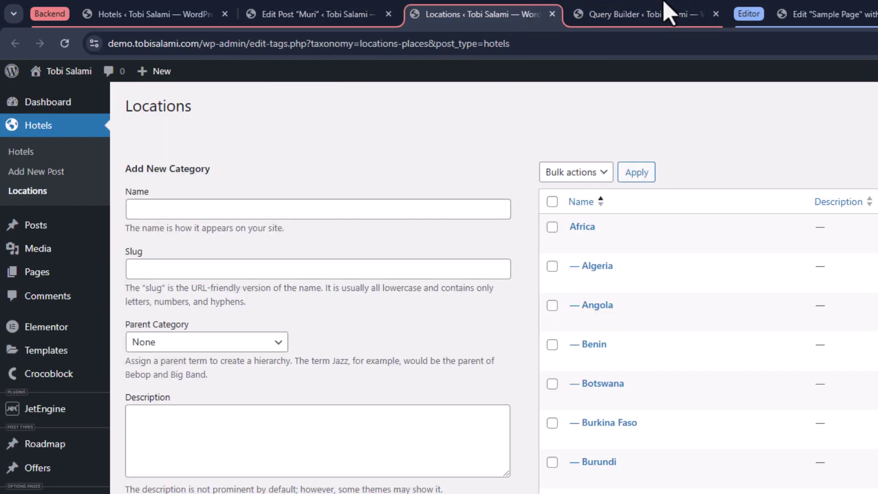
{"action": "left_click", "coordinate": [809, 15]}
{"action": "key", "text": "ctrl+v"}
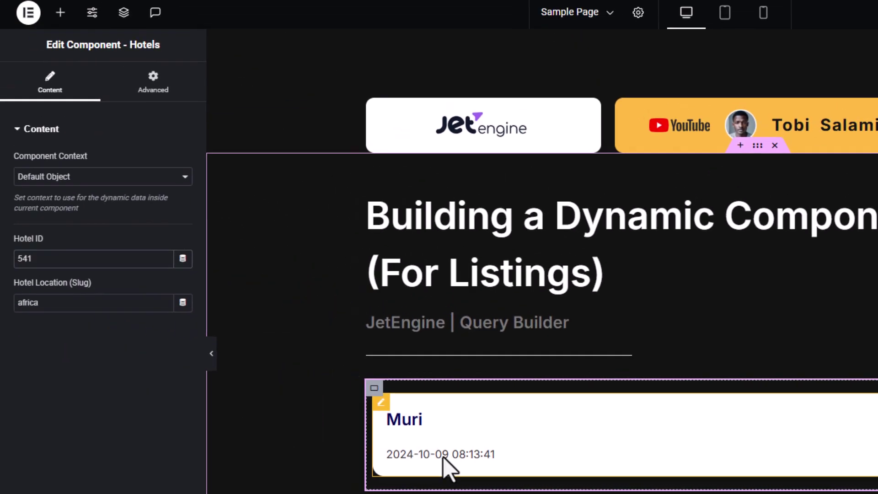
Clear the component's Hotel ID and set its Hotel Location (Slug) to asia
{"action": "double_click", "coordinate": [23, 257]}
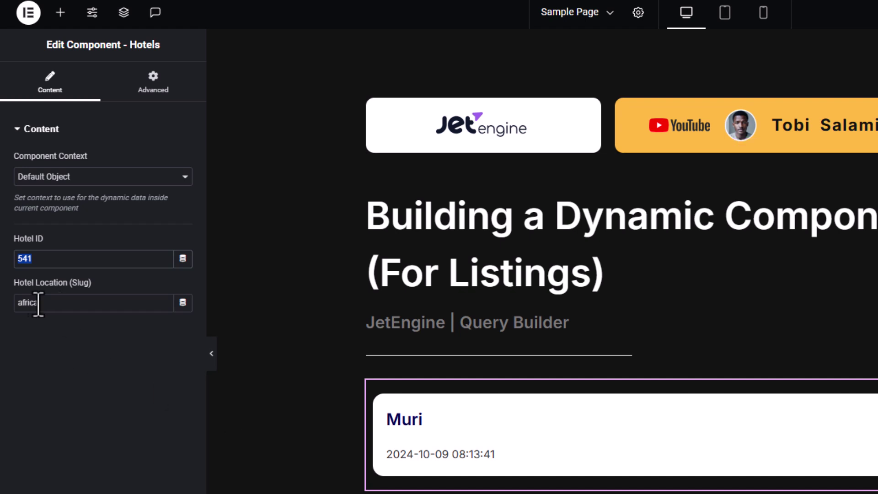
{"action": "key", "text": "BackSpace"}
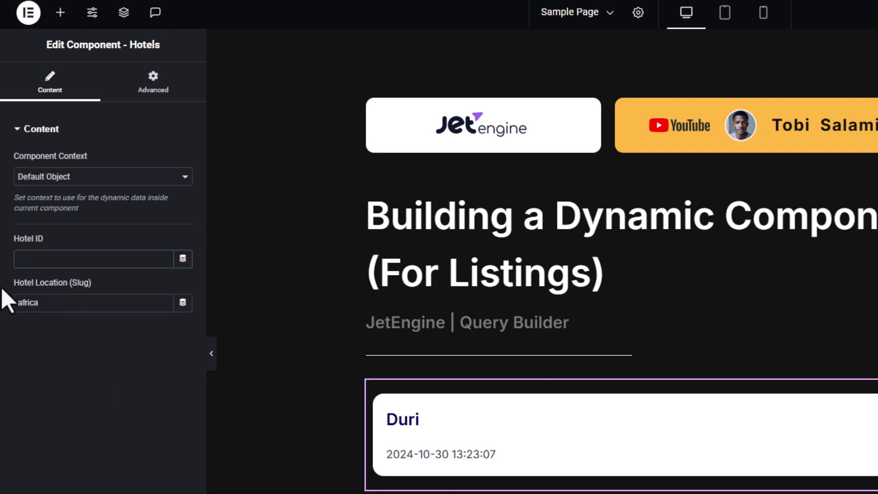
{"action": "double_click", "coordinate": [79, 303]}
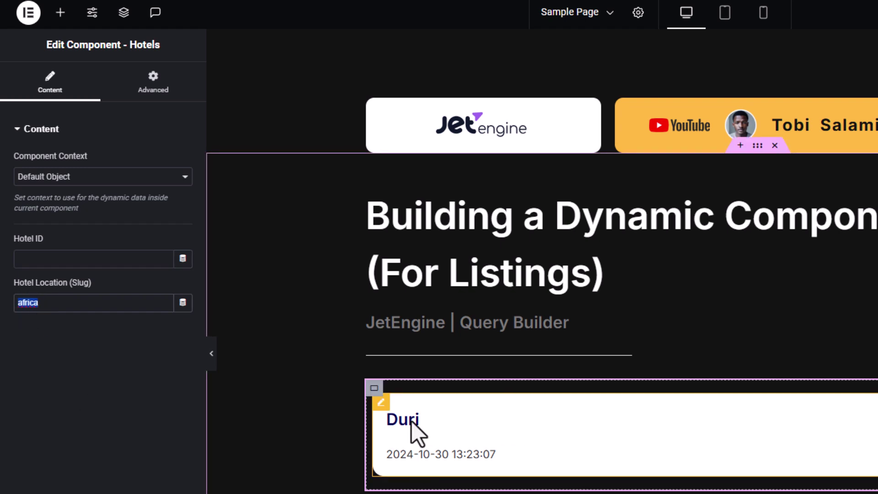
{"action": "type", "text": "asia"}
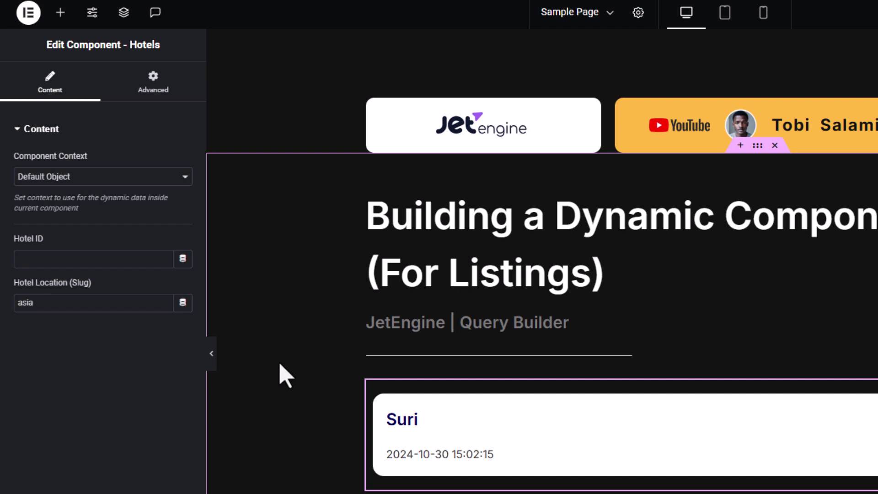
Add a Heading widget titled "Our Show Hotels" beside the Hotels component, placing it ahead of the component in the row
{"action": "left_click", "coordinate": [60, 12]}
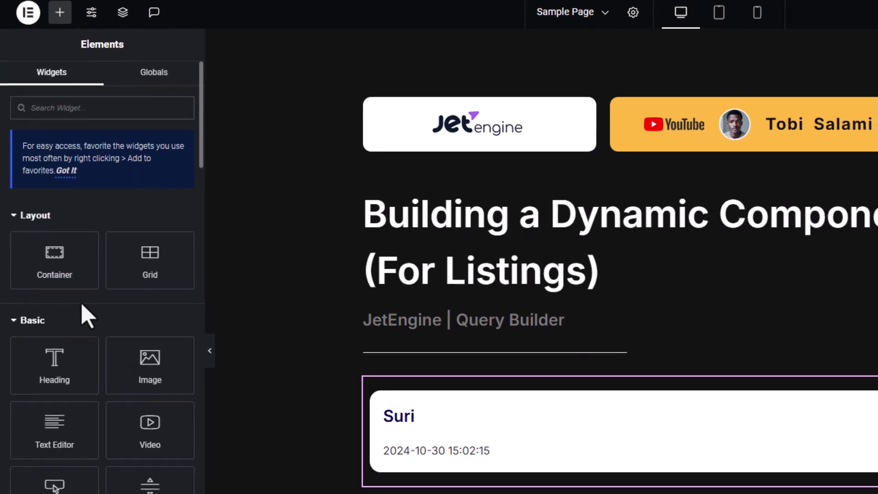
{"action": "left_click_drag", "start_coordinate": [54, 350], "coordinate": [877, 490]}
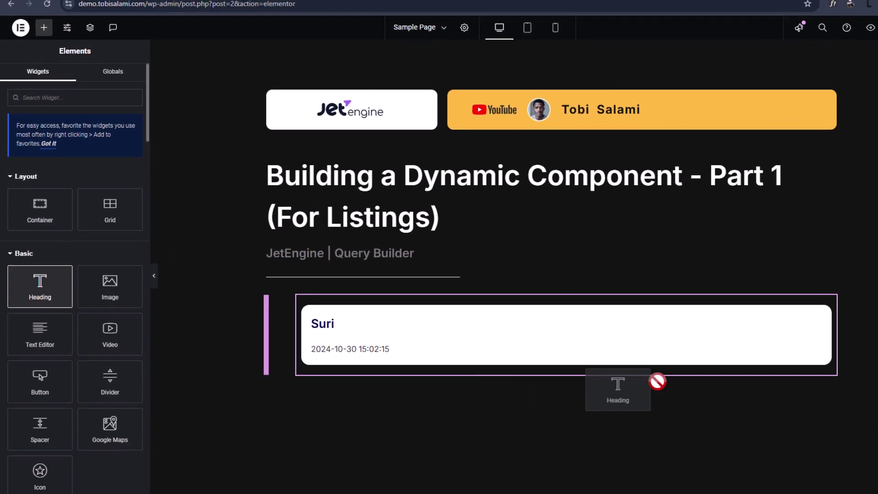
{"action": "left_click_drag", "start_coordinate": [658, 382], "coordinate": [754, 364]}
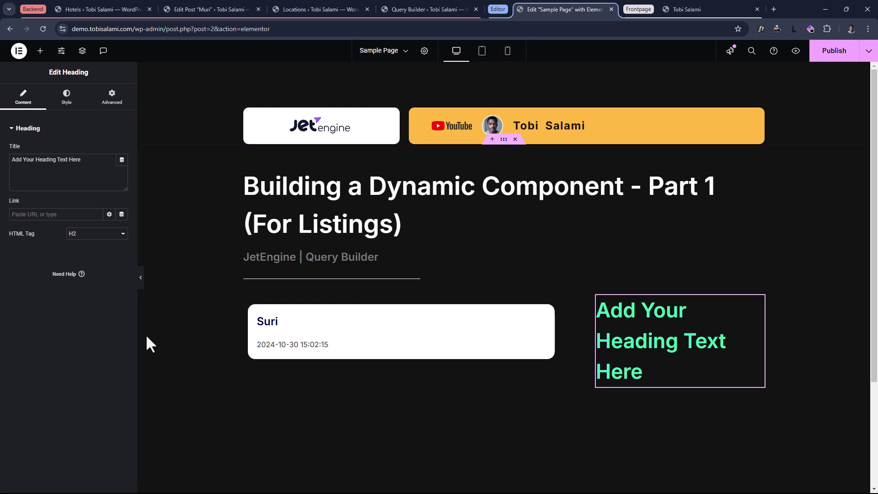
{"action": "triple_click", "coordinate": [42, 168]}
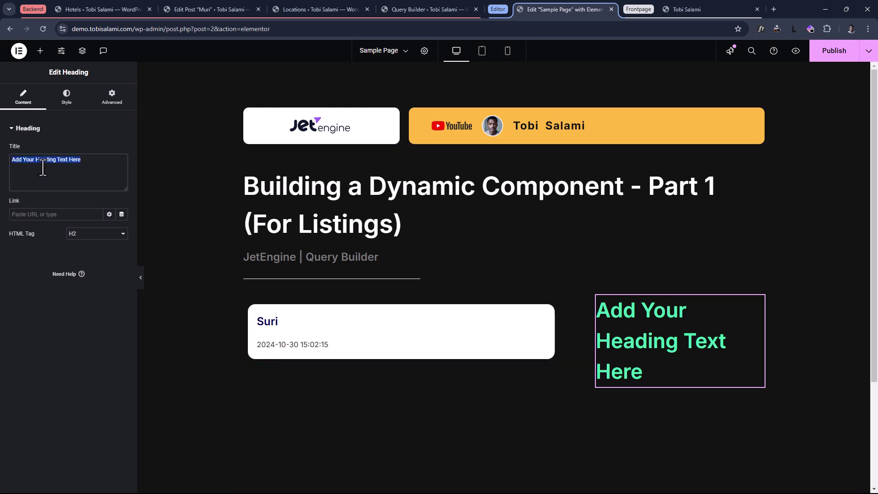
{"action": "type", "text": "Our Shor"}
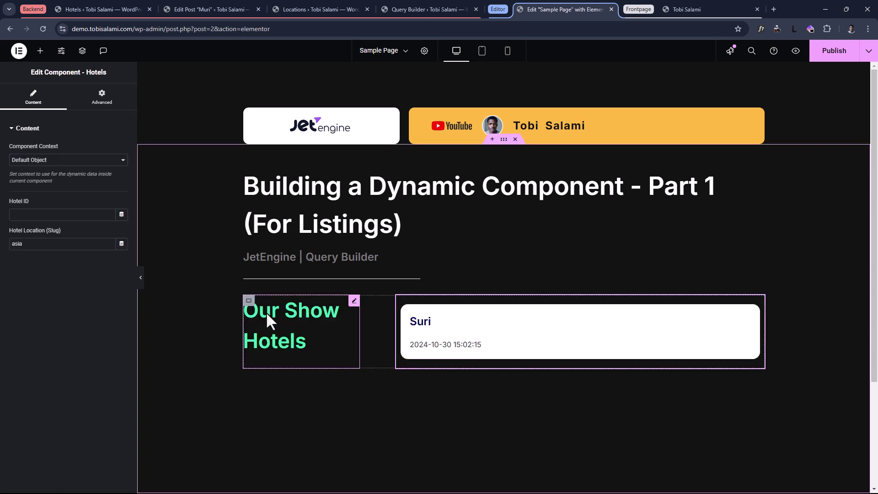
Duplicate the "Our Show Hotels" row container and change the copy's heading to "New Hotels"
{"action": "right_click", "coordinate": [249, 303]}
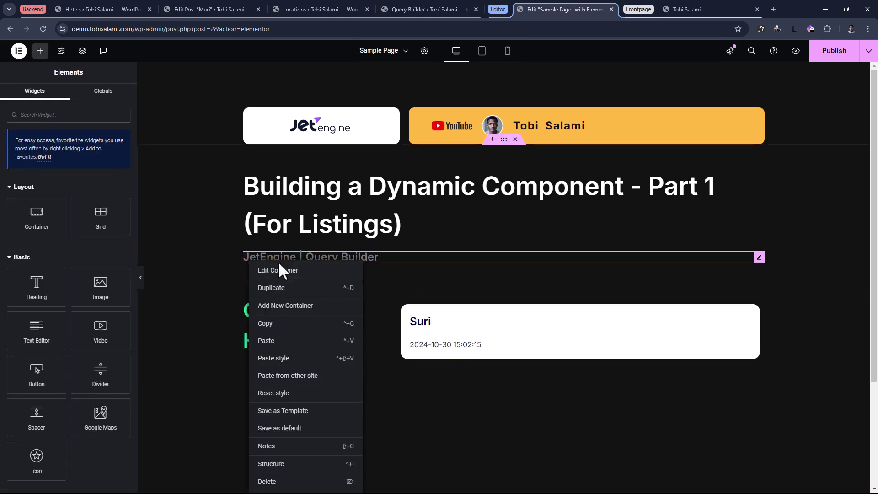
{"action": "left_click", "coordinate": [290, 289]}
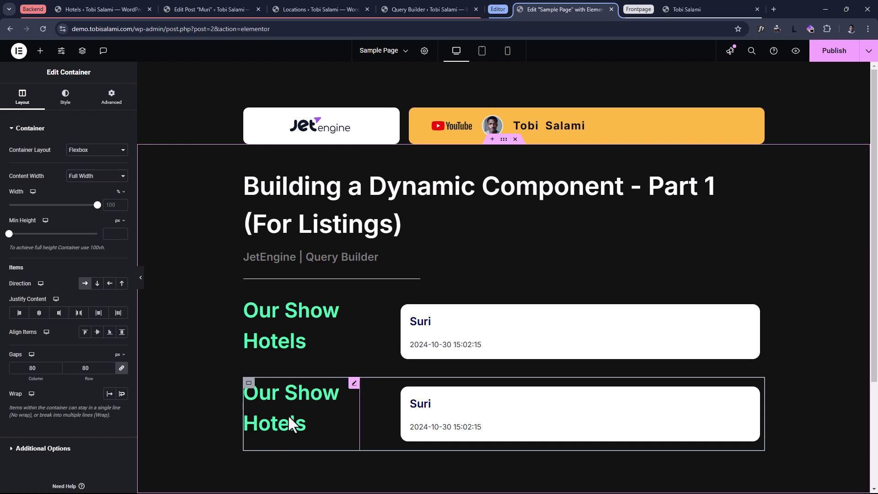
{"action": "left_click", "coordinate": [290, 419]}
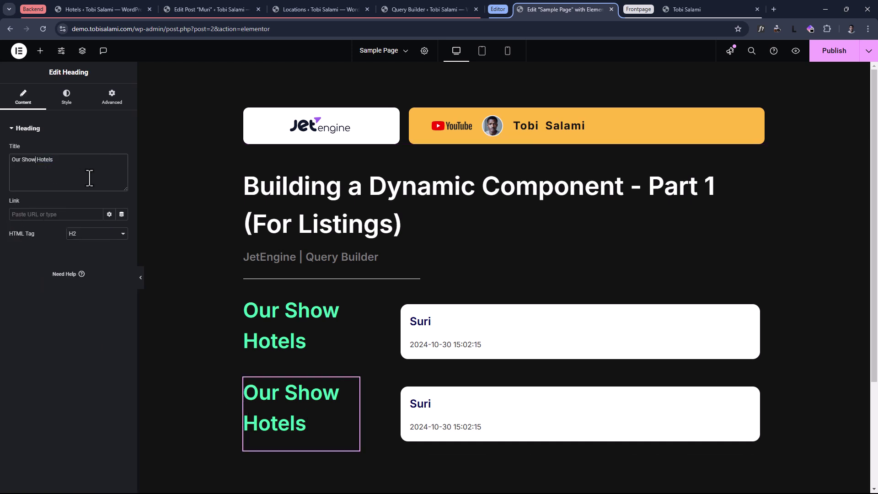
{"action": "type", "text": "New"}
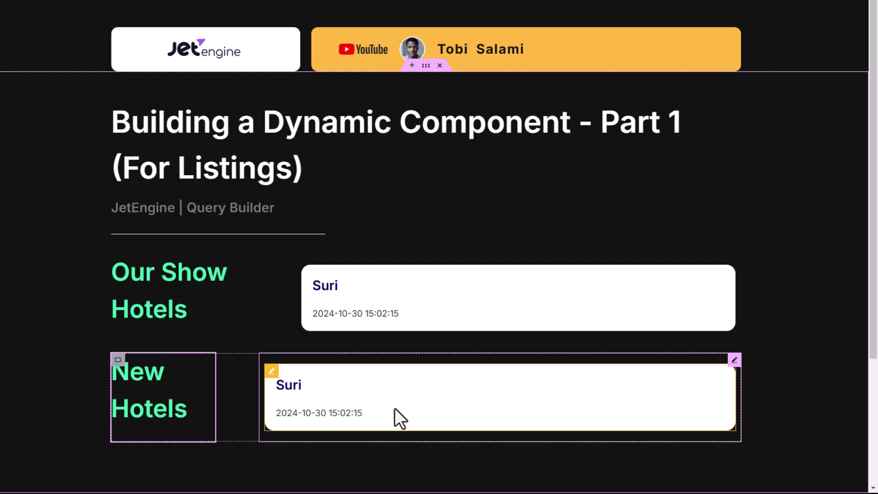
Set the Hotel Location (Slug) of the Hotels component in the "New Hotels" row to africa
{"action": "left_click", "coordinate": [733, 359]}
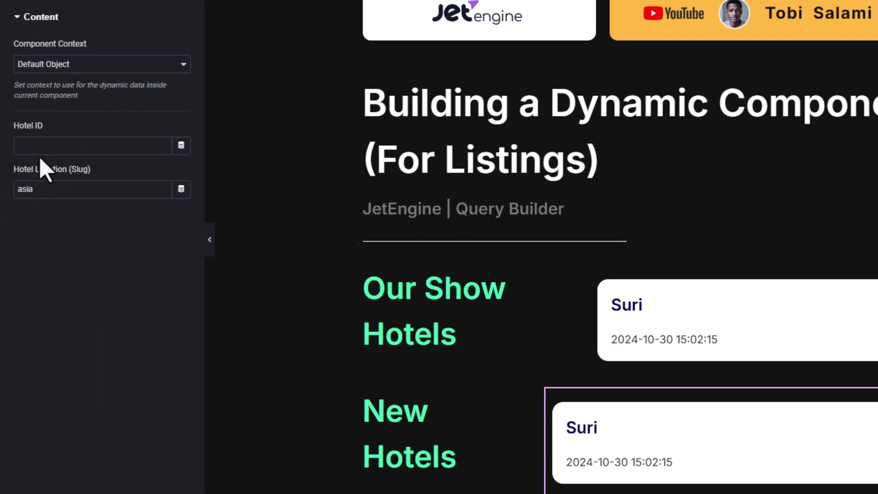
{"action": "left_click_drag", "start_coordinate": [42, 191], "coordinate": [13, 193]}
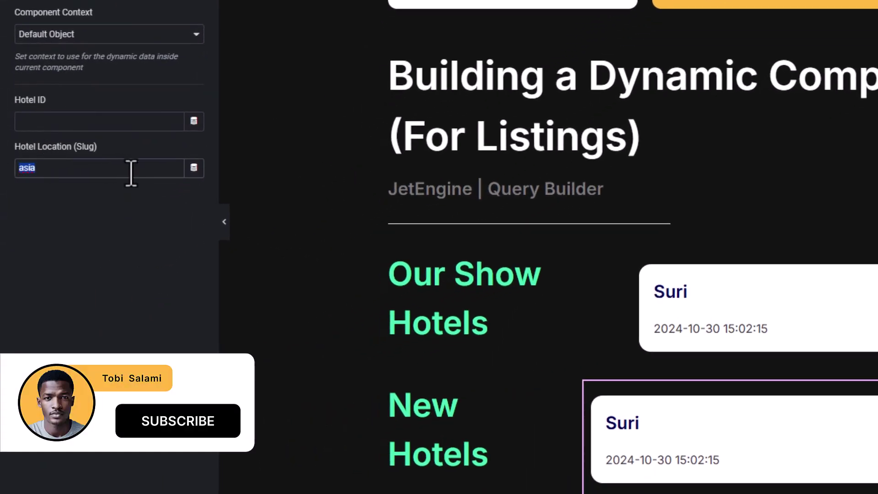
{"action": "type", "text": "africa"}
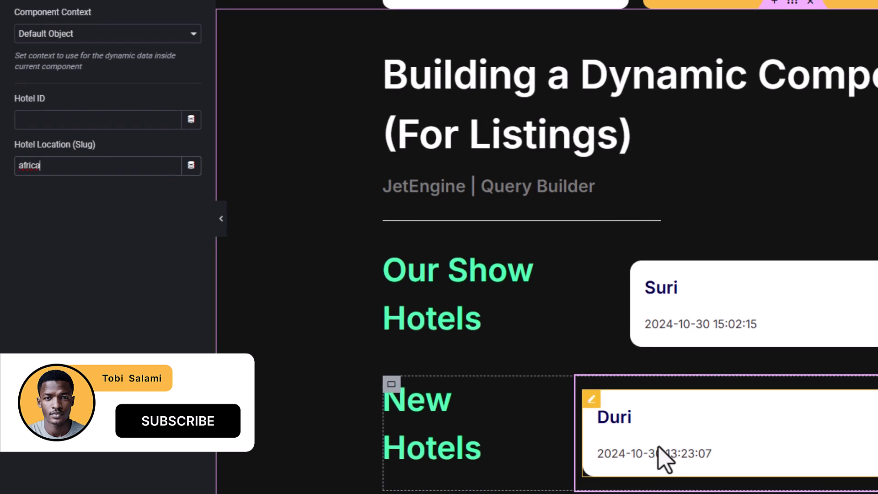
{"action": "left_click", "coordinate": [869, 186]}
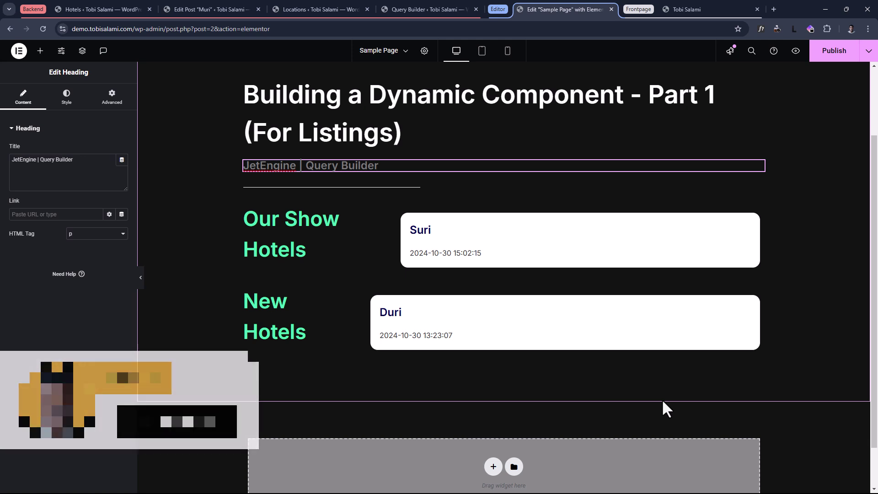
Publish the Sample Page and reload the site's front page to view the hotel sections
{"action": "scroll", "coordinate": [773, 286], "scroll_direction": "up", "scroll_amount": 2}
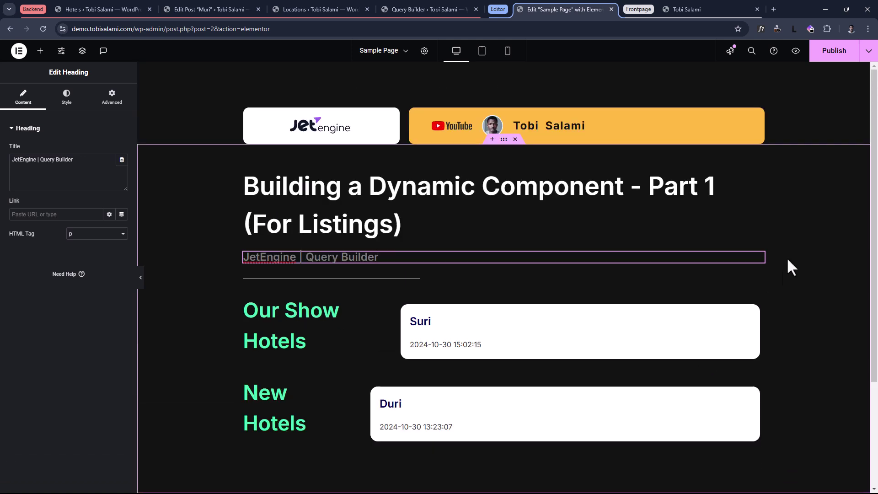
{"action": "left_click", "coordinate": [836, 53]}
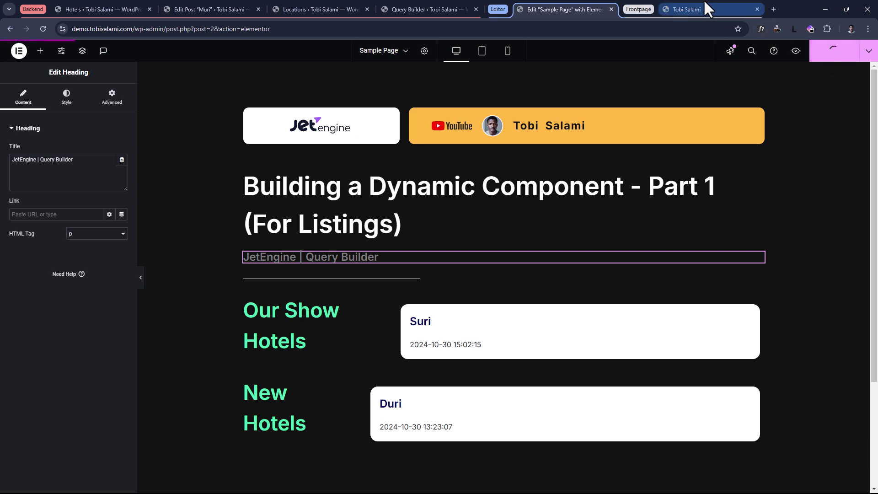
{"action": "left_click", "coordinate": [688, 4]}
{"action": "left_click", "coordinate": [43, 29]}
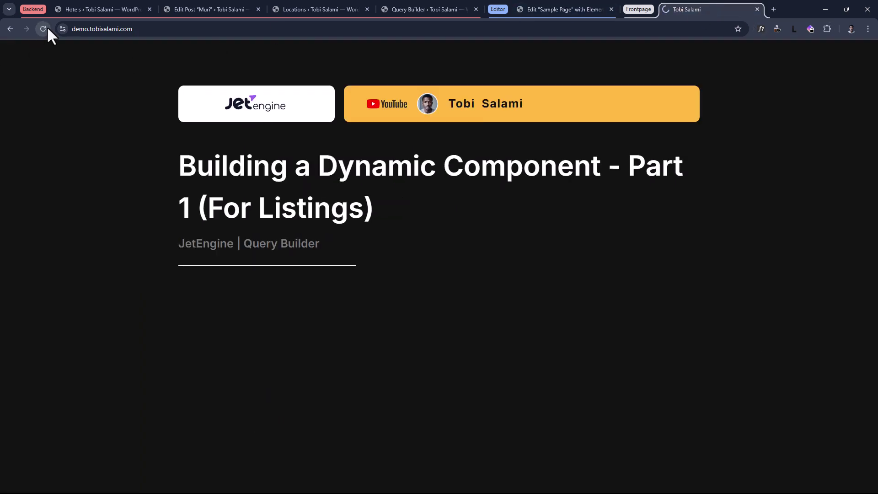